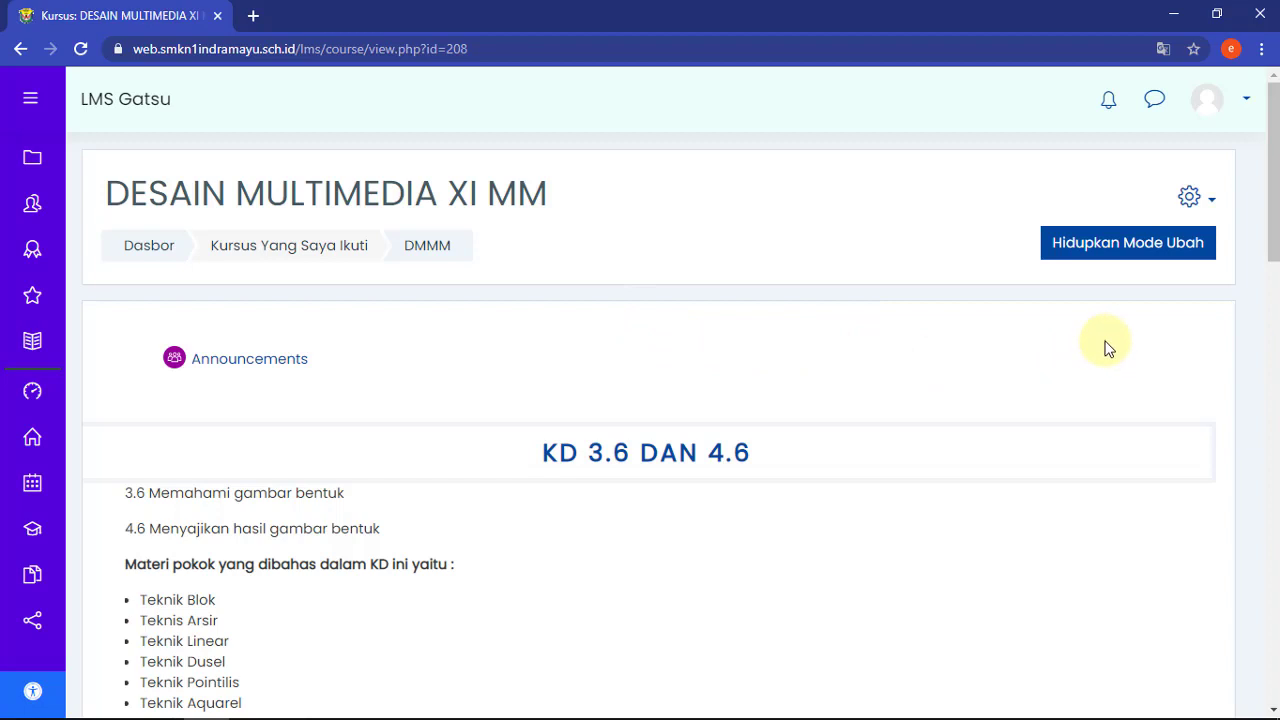
- Turn on course editing and start adding a Kuis activity to the KD 3.6 DAN 4.6 section
{"action": "left_click", "coordinate": [1097, 254]}
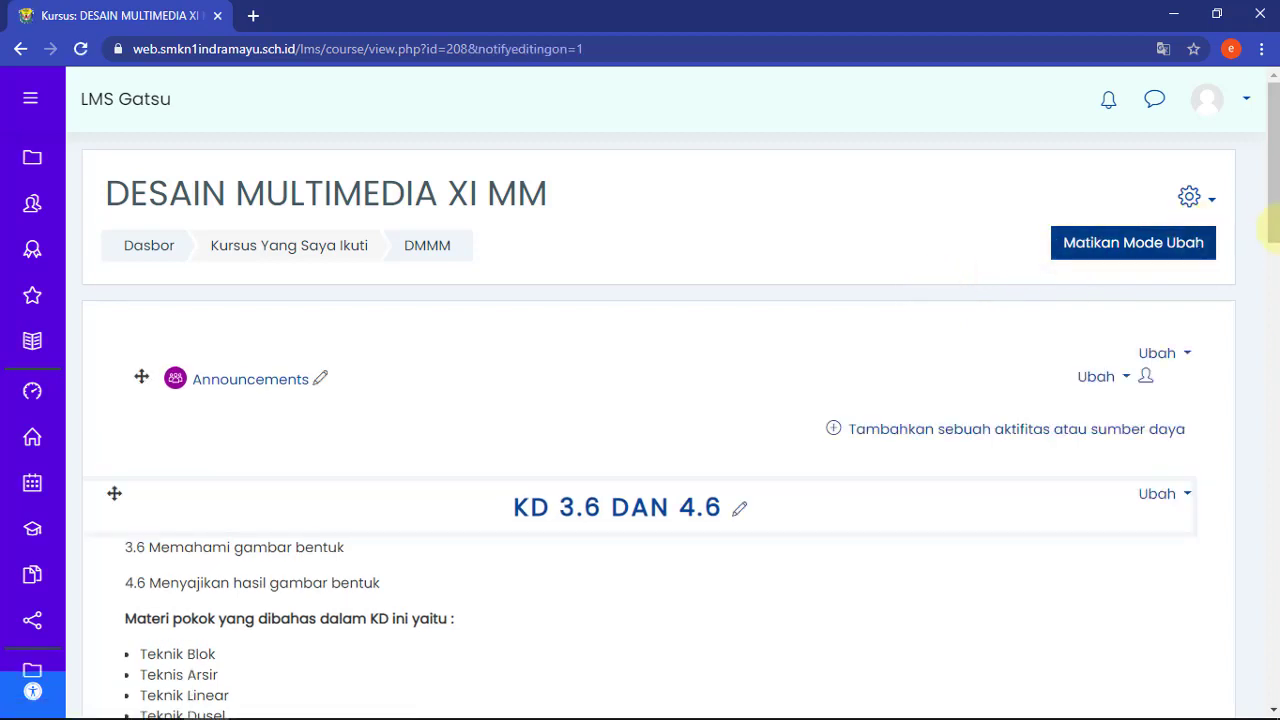
{"action": "mouse_move", "coordinate": [1272, 186]}
{"action": "left_mouse_down"}
{"action": "mouse_move", "coordinate": [1266, 325]}
{"action": "mouse_move", "coordinate": [1272, 268]}
{"action": "left_mouse_up"}
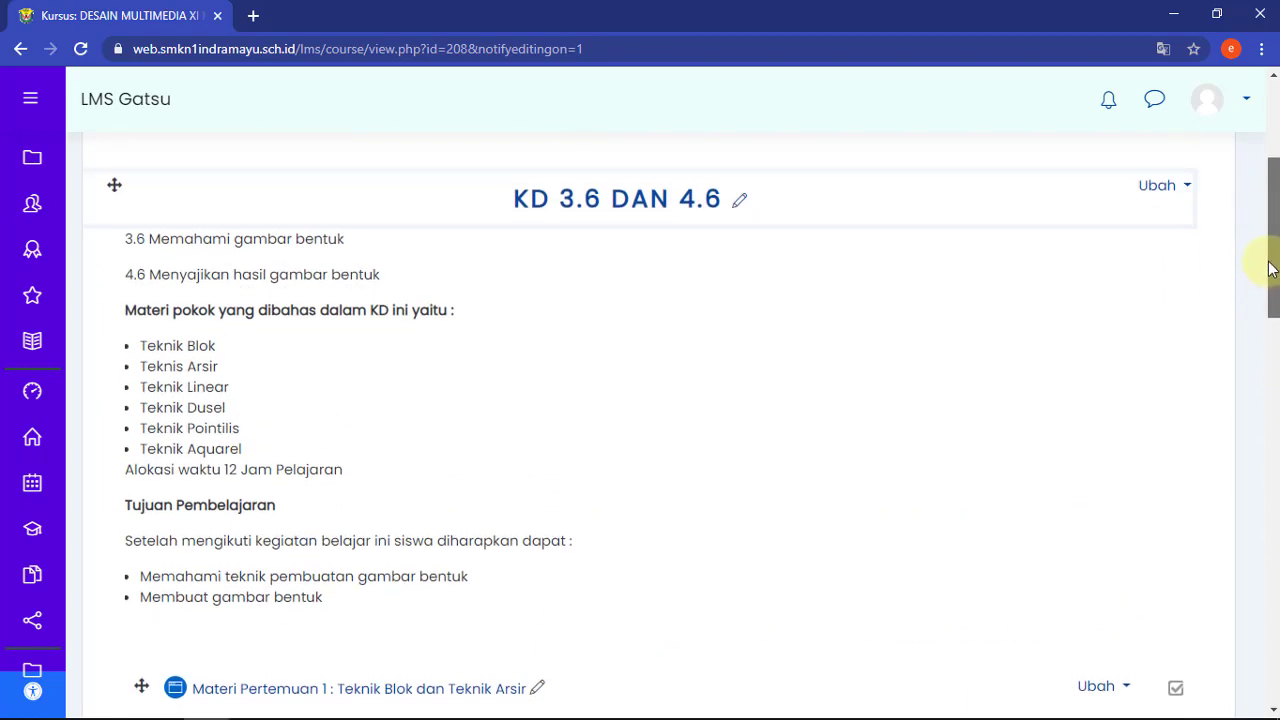
{"action": "left_click_drag", "start_coordinate": [1272, 268], "coordinate": [1270, 483]}
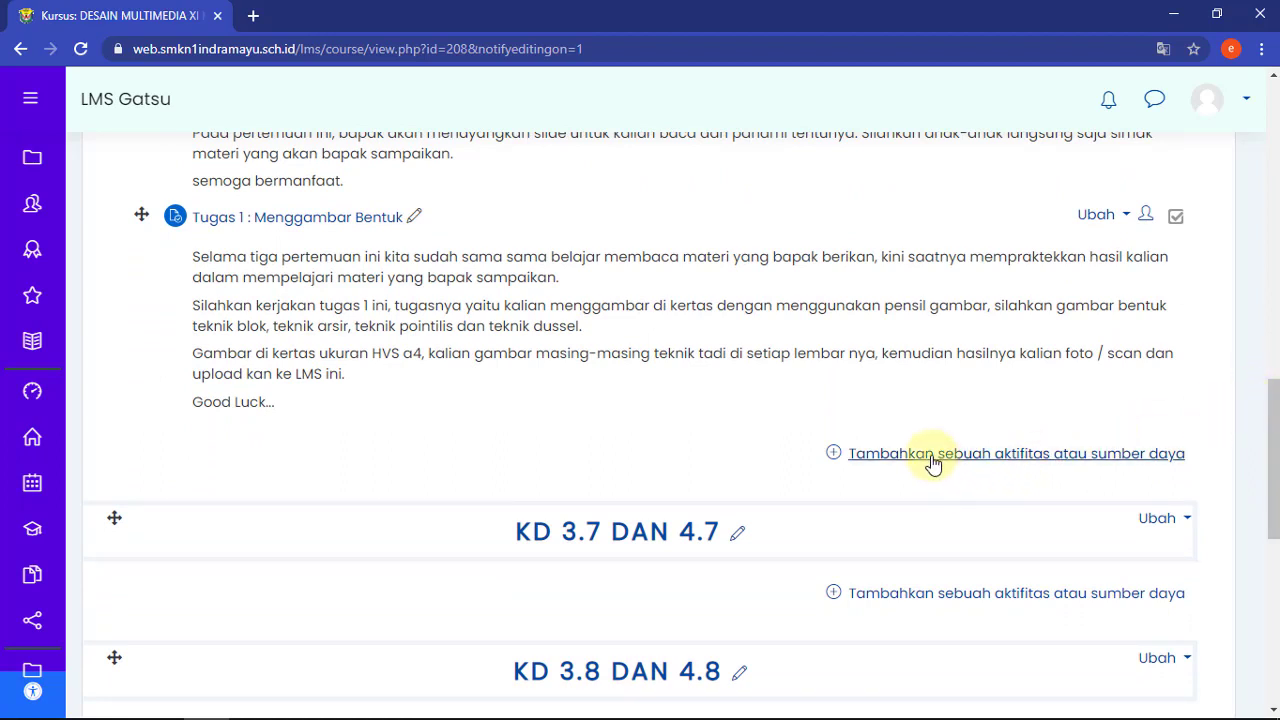
{"action": "left_click", "coordinate": [1008, 455]}
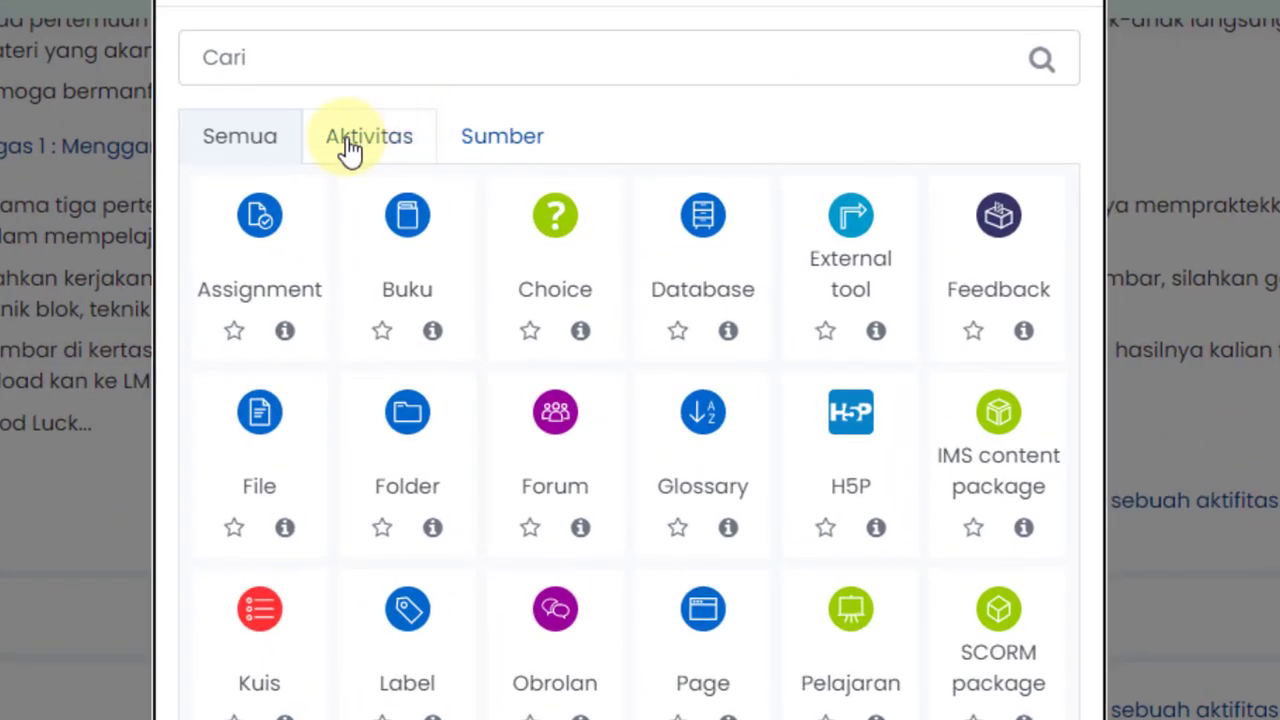
{"action": "left_click", "coordinate": [440, 214]}
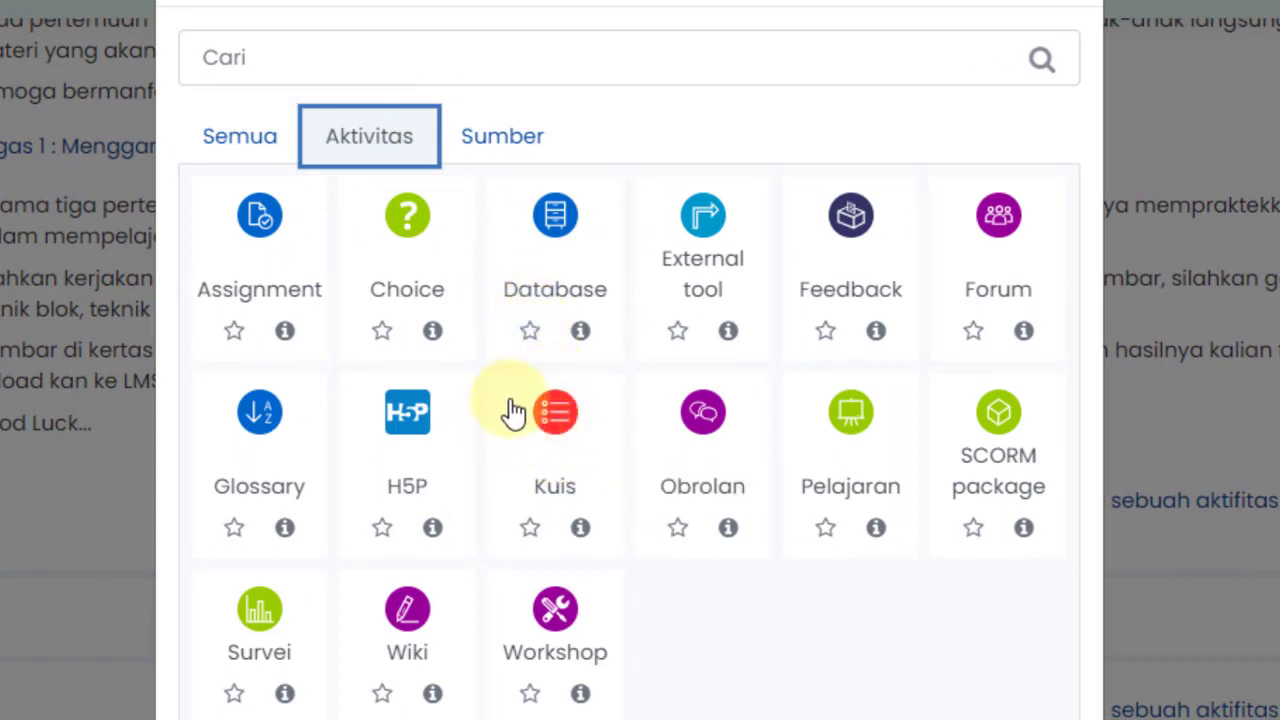
{"action": "left_click", "coordinate": [556, 426]}
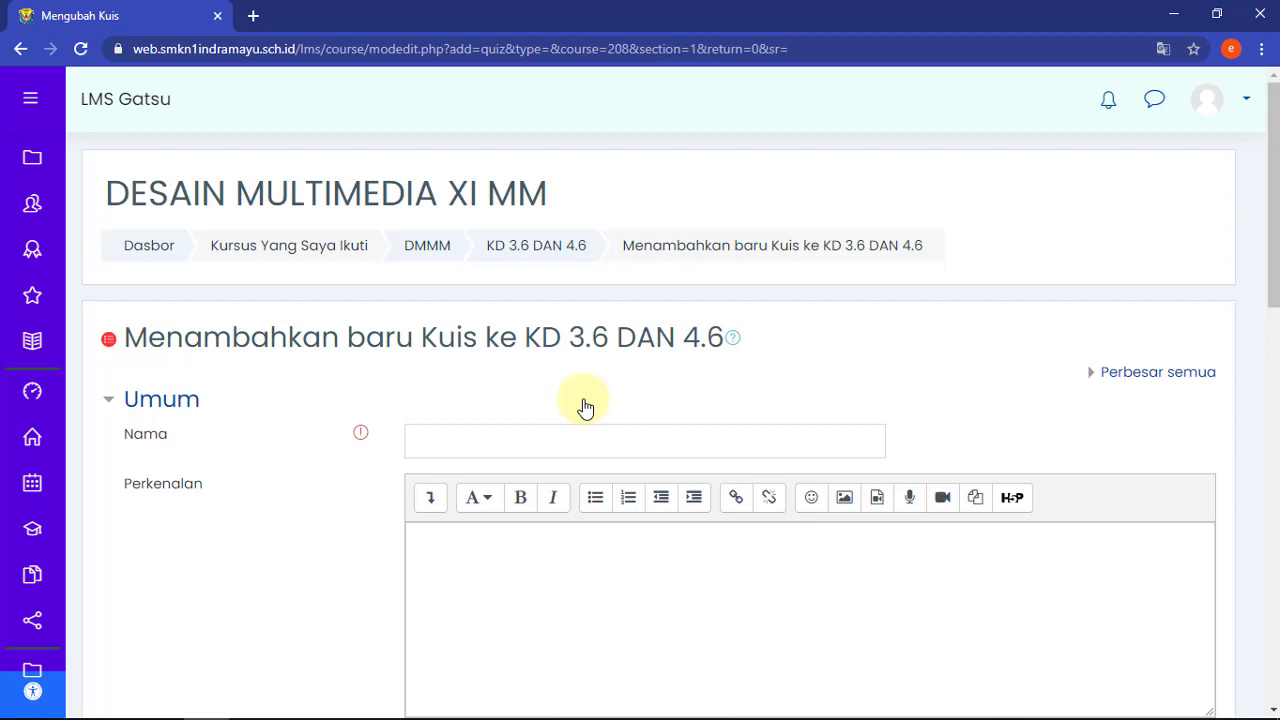
- Name the new quiz "Ulangan Harian 1 : Menggambar Bentuk"
{"action": "left_click", "coordinate": [471, 442]}
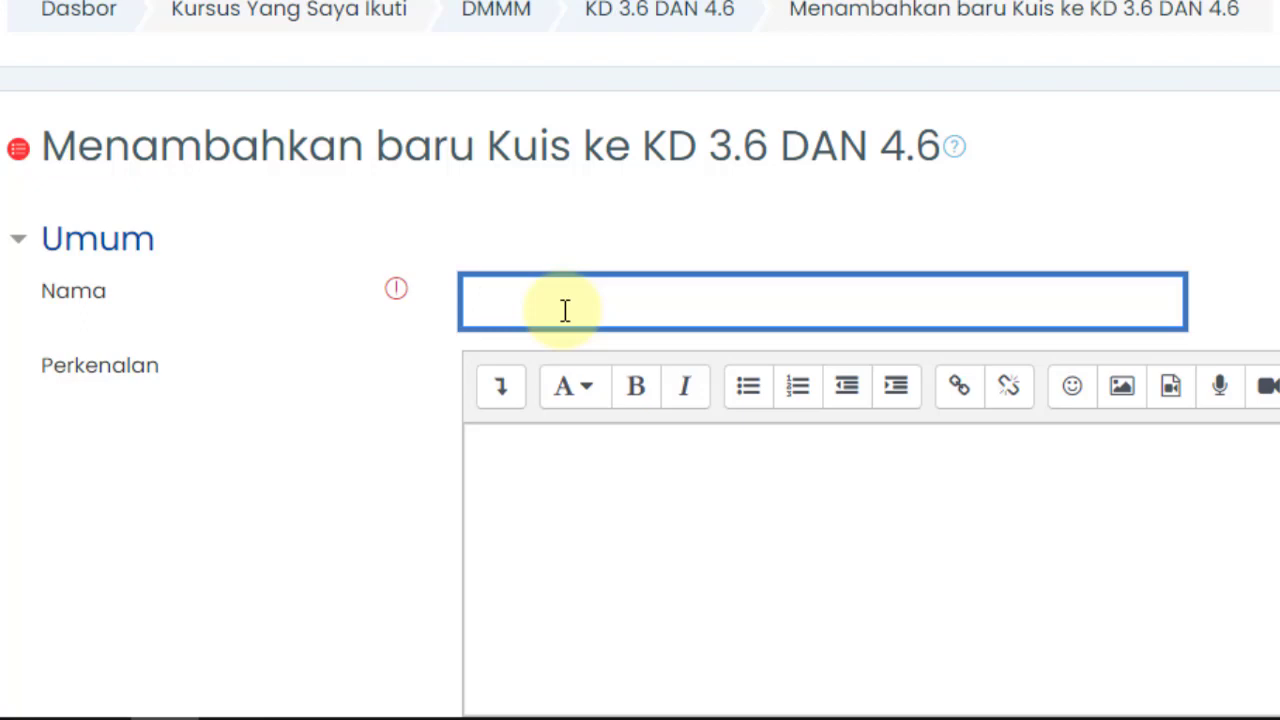
{"action": "type", "text": "Ulangan "}
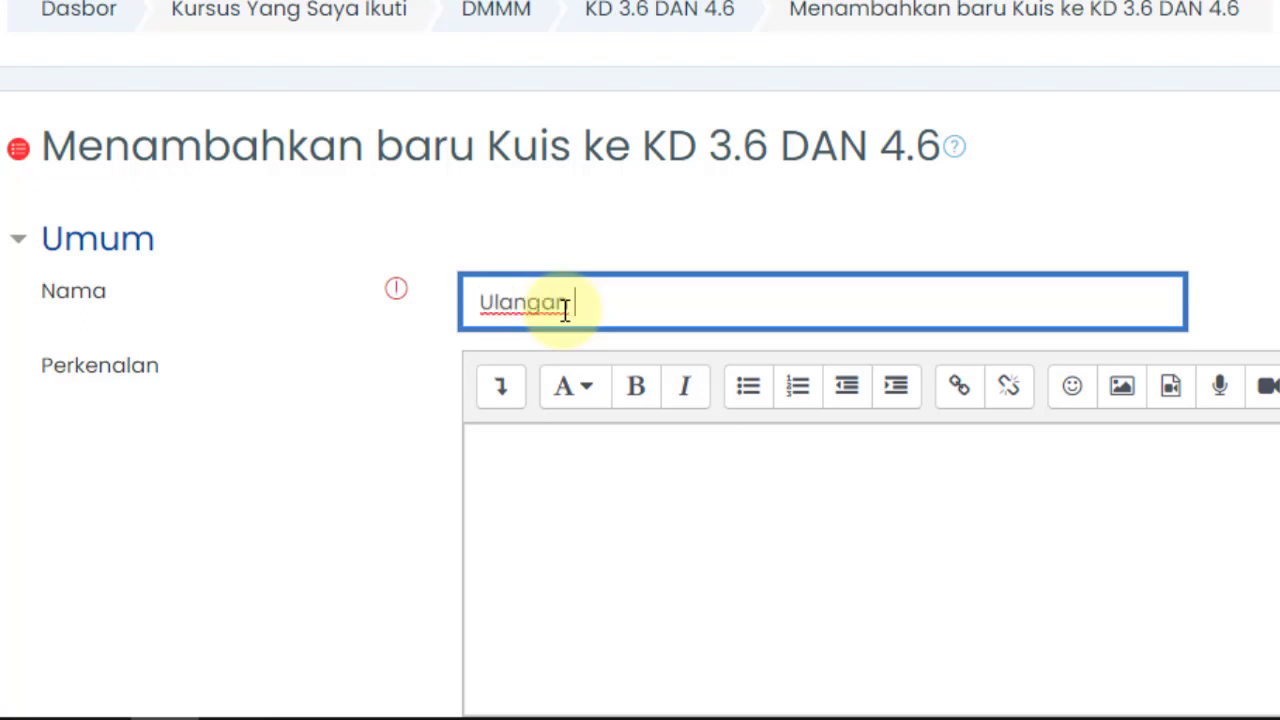
{"action": "type", "text": "Harian 1 : M"}
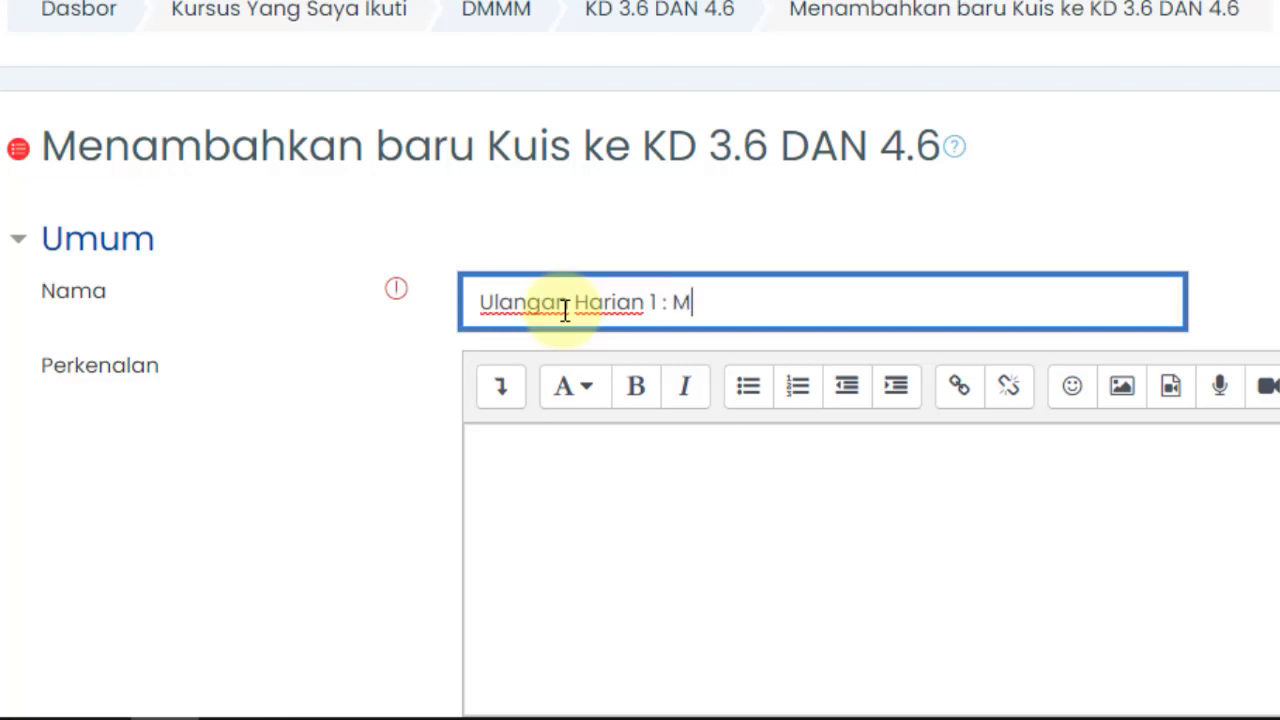
{"action": "key", "text": "BackSpace"}
{"action": "type", "text": "Menggambar Be"}
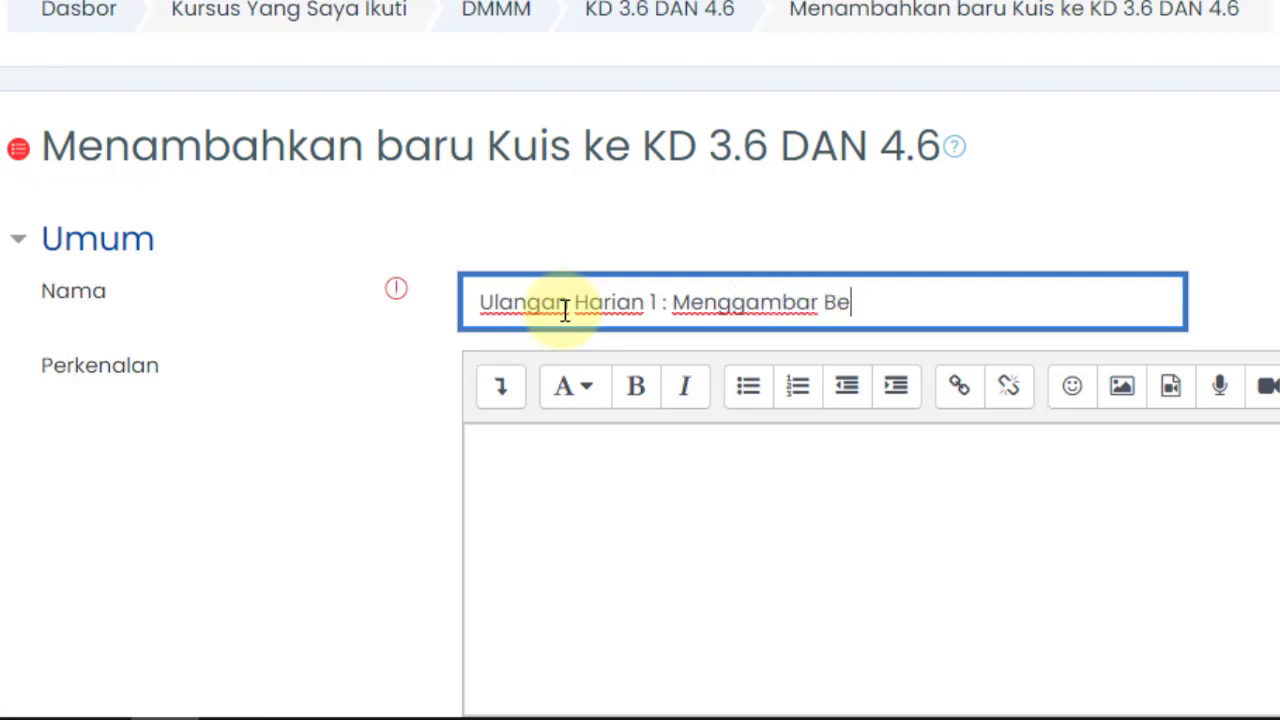
{"action": "type", "text": "ntuk"}
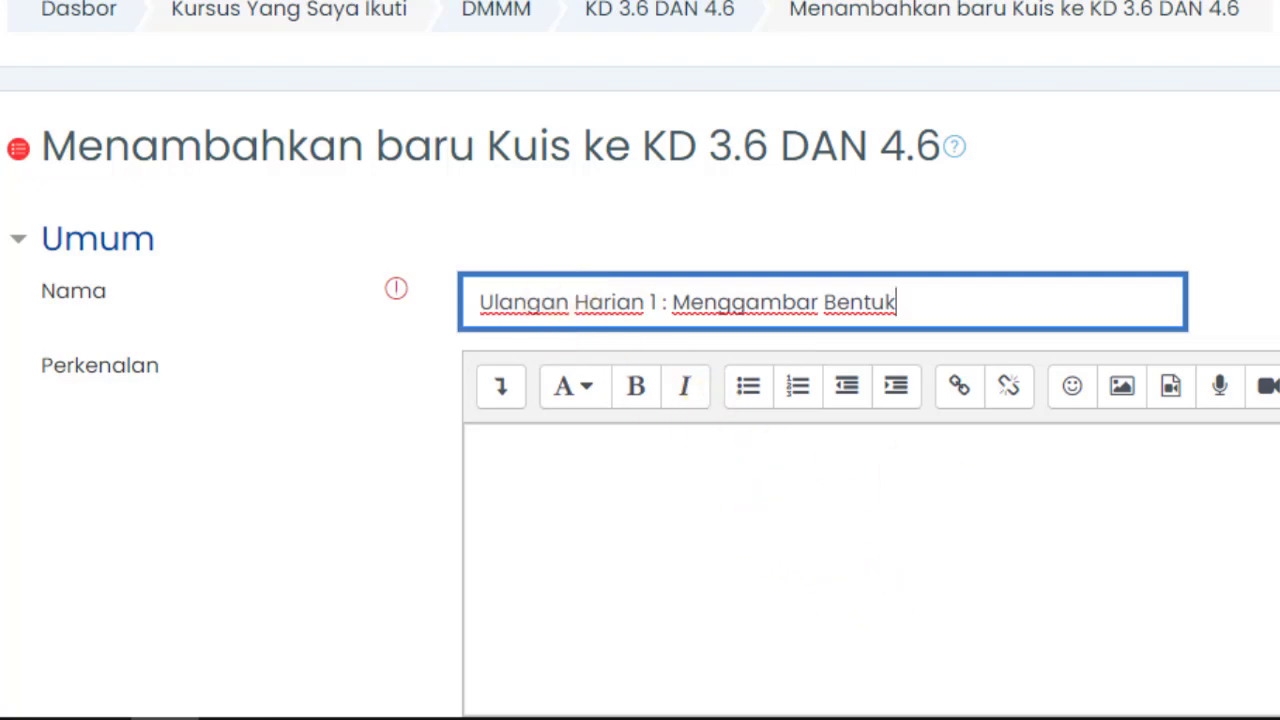
- Enter as Perkenalan: "Alhamdulillah, sudah 4 pertemuan kita belajar, kini saat nya bapak akan menguji kemampuan anak-anak ku dalam memahami materi yang bapak berikan selama 4 pertemuan."
{"action": "scroll", "coordinate": [732, 306], "scroll_direction": "down", "scroll_amount": 3}
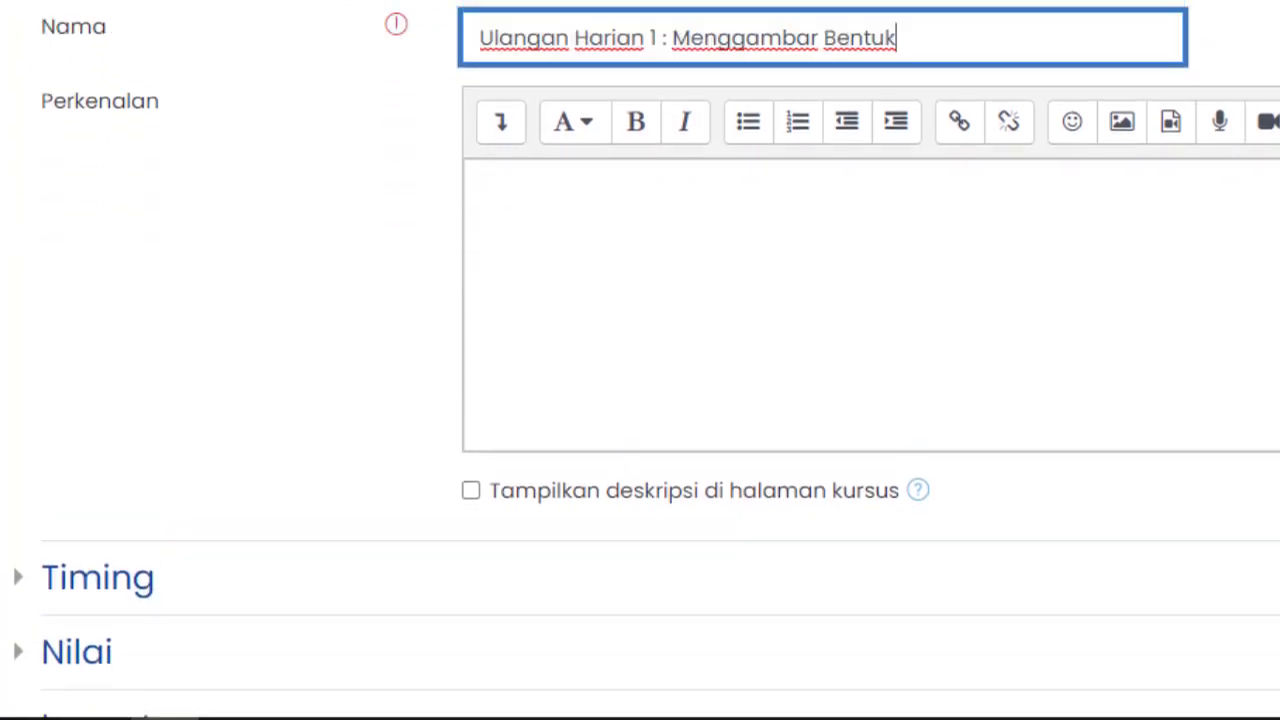
{"action": "double_click", "coordinate": [30, 100]}
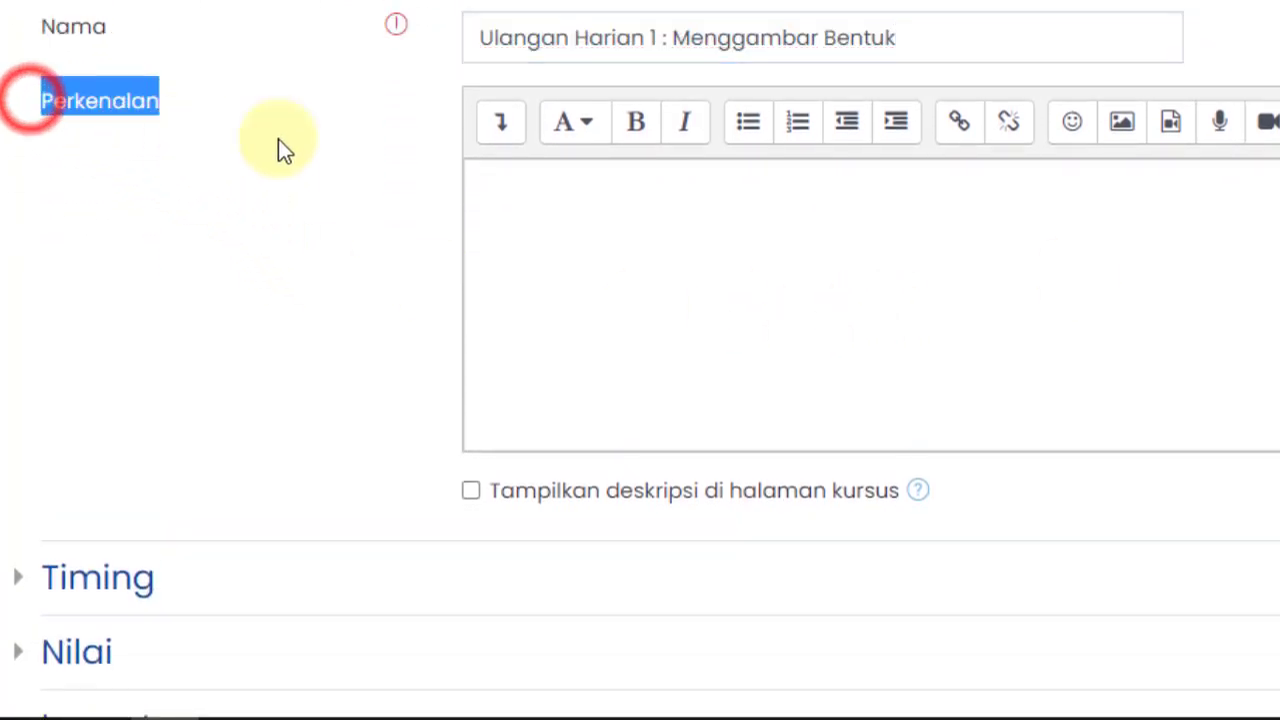
{"action": "left_click", "coordinate": [521, 201]}
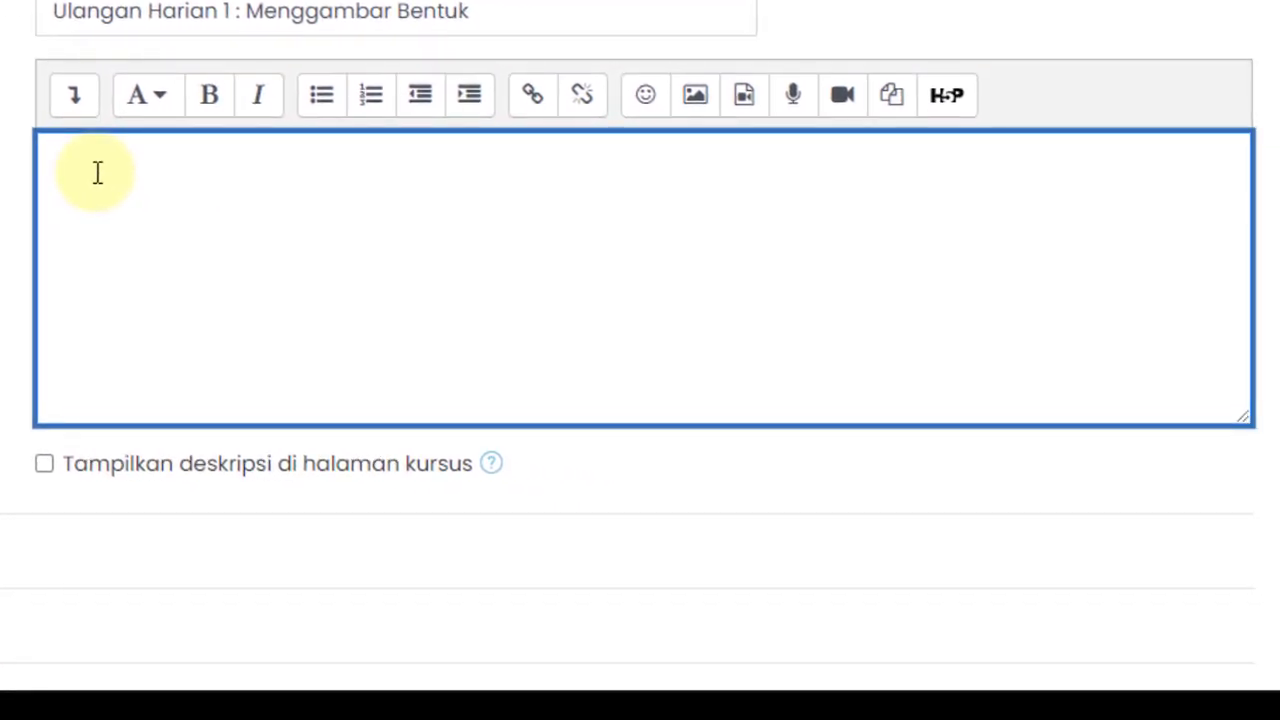
{"action": "type", "text": "Alhamdulillah, sudah"}
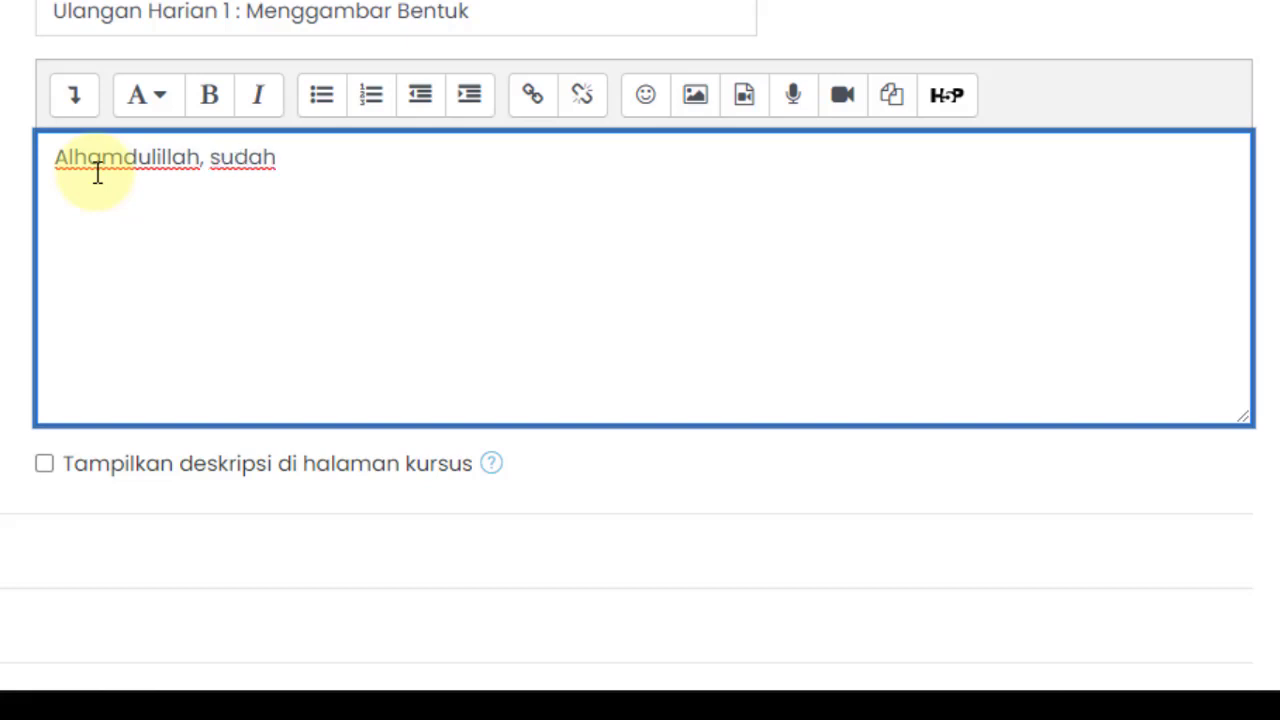
{"action": "type", "text": " 4 pertemuan kita belajar, kini sa"}
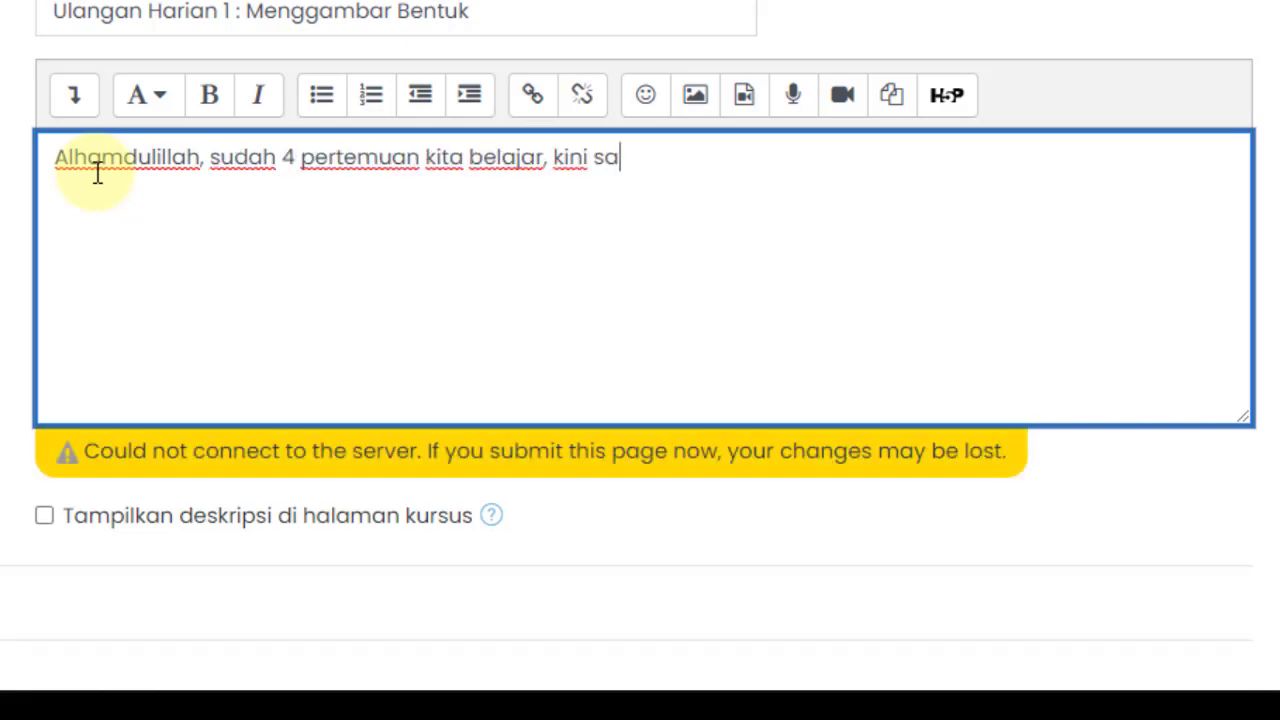
{"action": "type", "text": "at nya bapak akan menguji kemampuan anak-"}
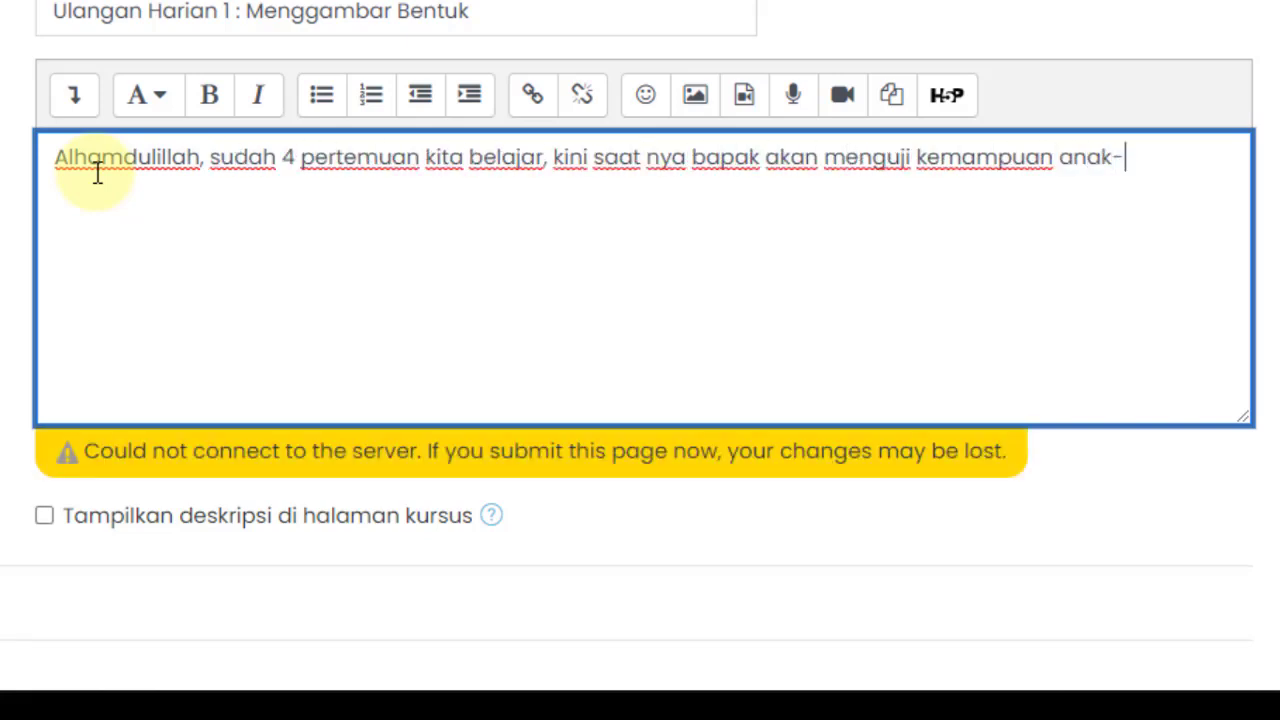
{"action": "type", "text": "anak ku dalam memahami materi yang bapak beri"}
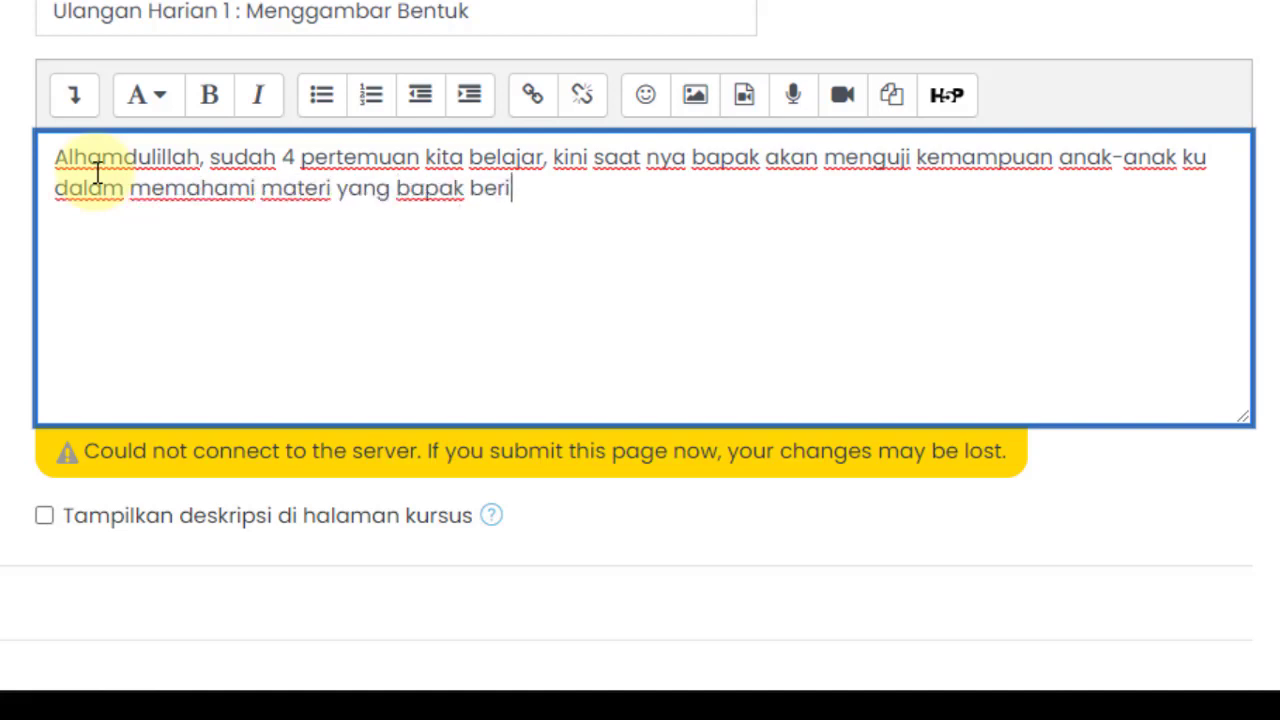
{"action": "type", "text": "kan selama 4 pertemuan."}
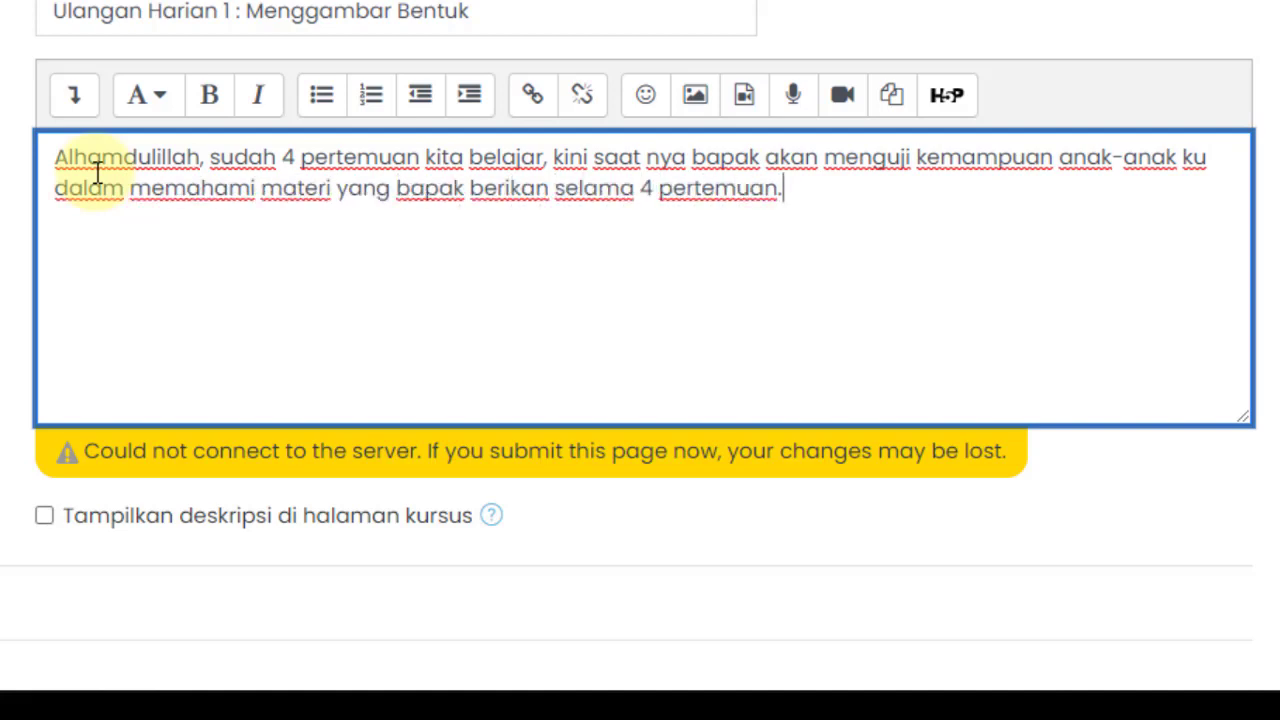
- Add a second Perkenalan paragraph: "Silahkan anak-anak kerjakan soal ulangan harian yang akan bapak berikan berikut ini."
{"action": "key", "text": "Return"}
{"action": "type", "text": "Silahkan anak-anak kerjakan soal "}
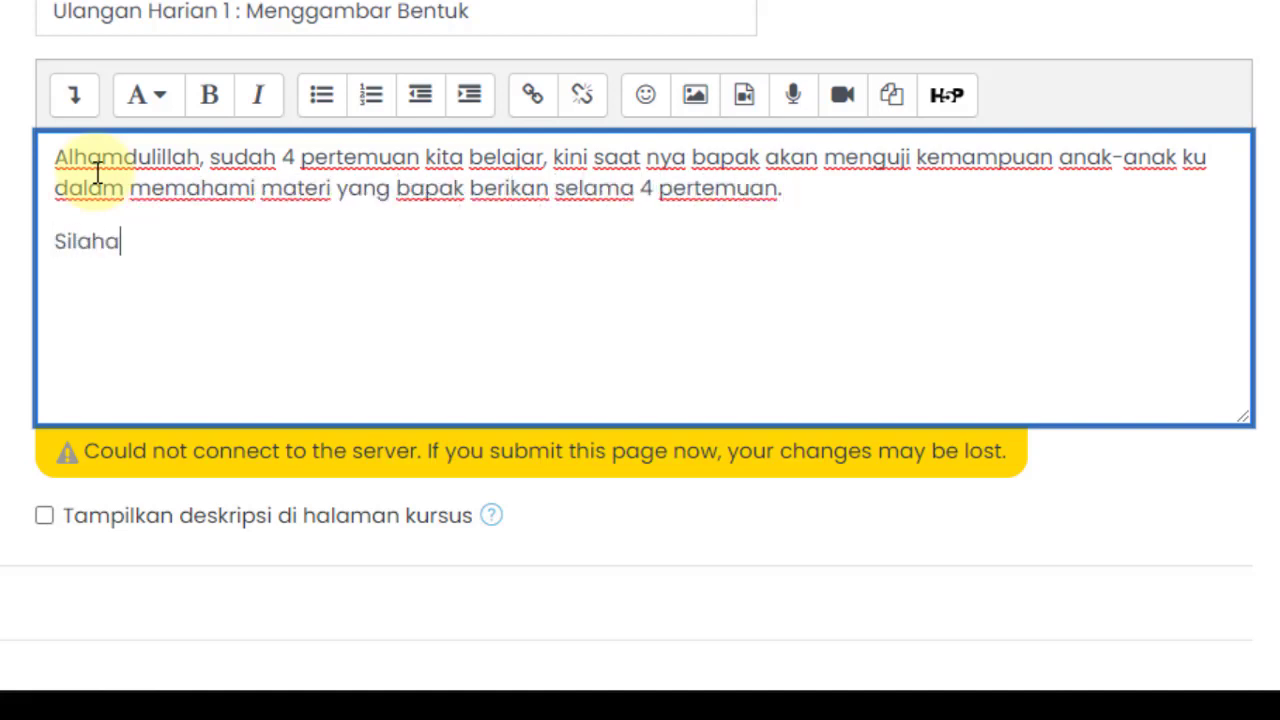
{"action": "type", "text": "ulangan harian yang akan bapak berikan "}
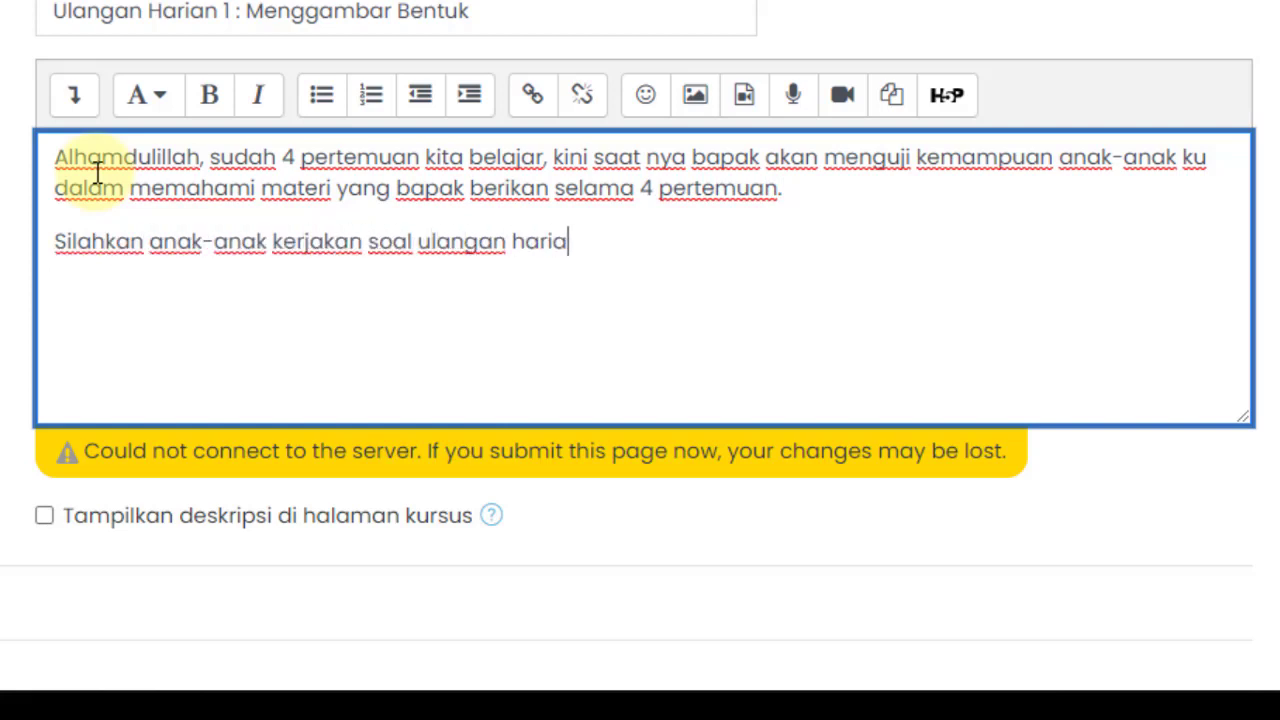
{"action": "type", "text": "berikut ini."}
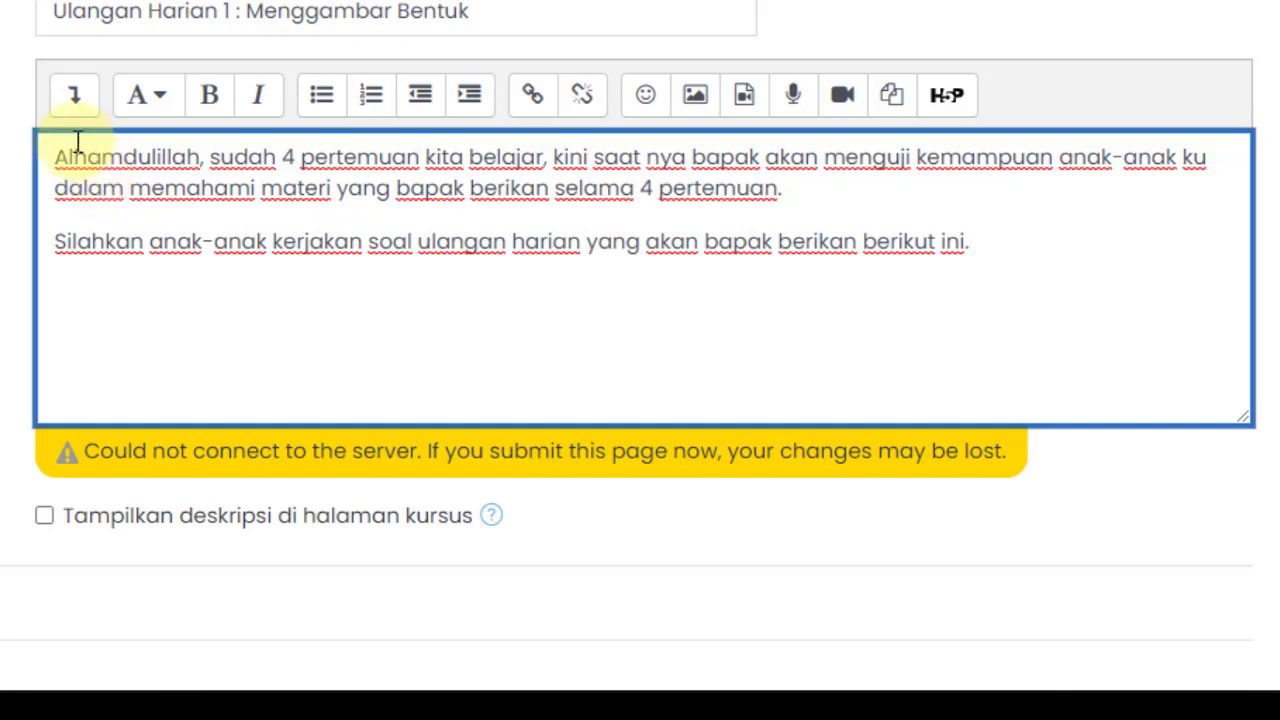
{"action": "scroll", "coordinate": [86, 131], "scroll_direction": "down", "scroll_amount": 3}
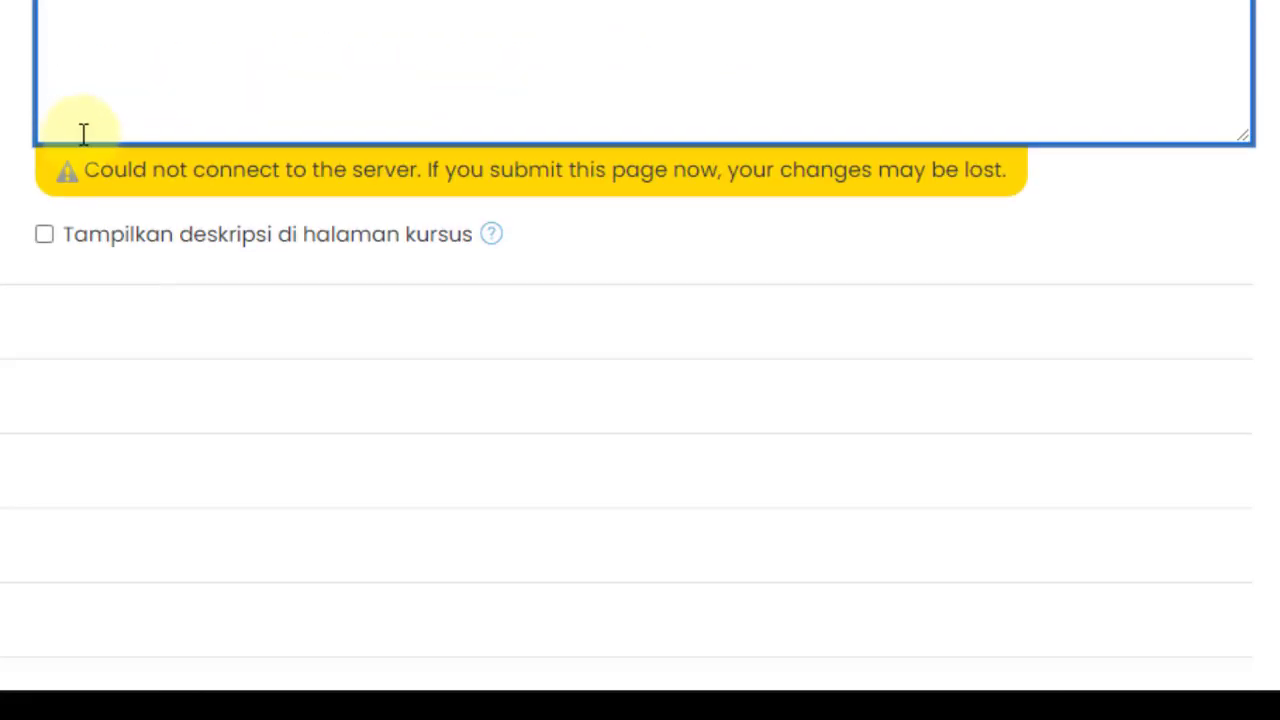
{"action": "left_click", "coordinate": [43, 236]}
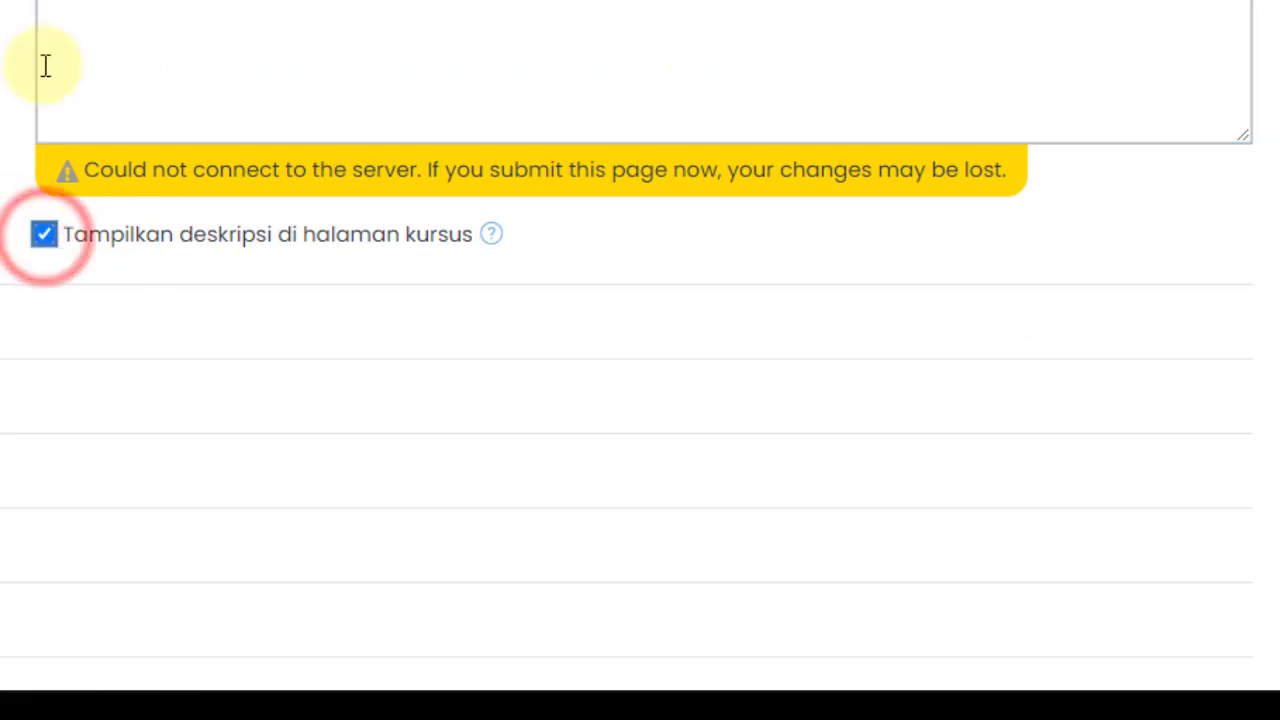
{"action": "scroll", "coordinate": [49, 130], "scroll_direction": "up", "scroll_amount": 5}
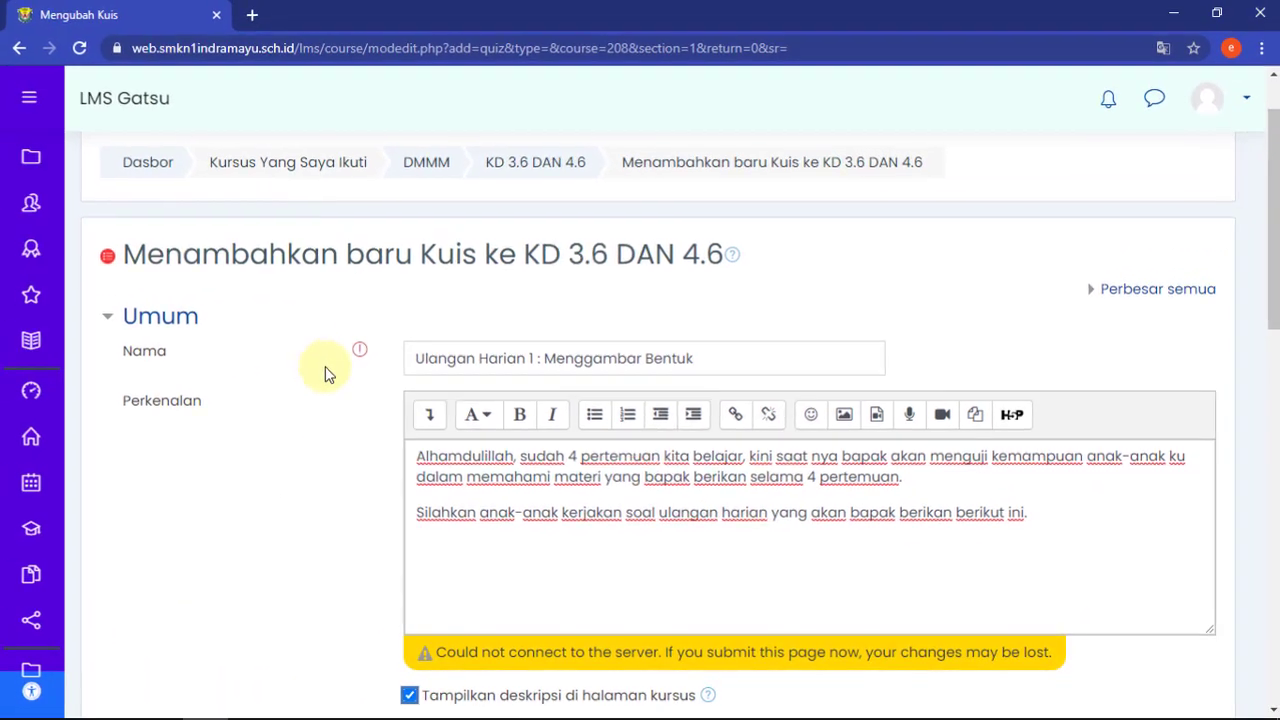
{"action": "scroll", "coordinate": [325, 420], "scroll_direction": "down", "scroll_amount": 1}
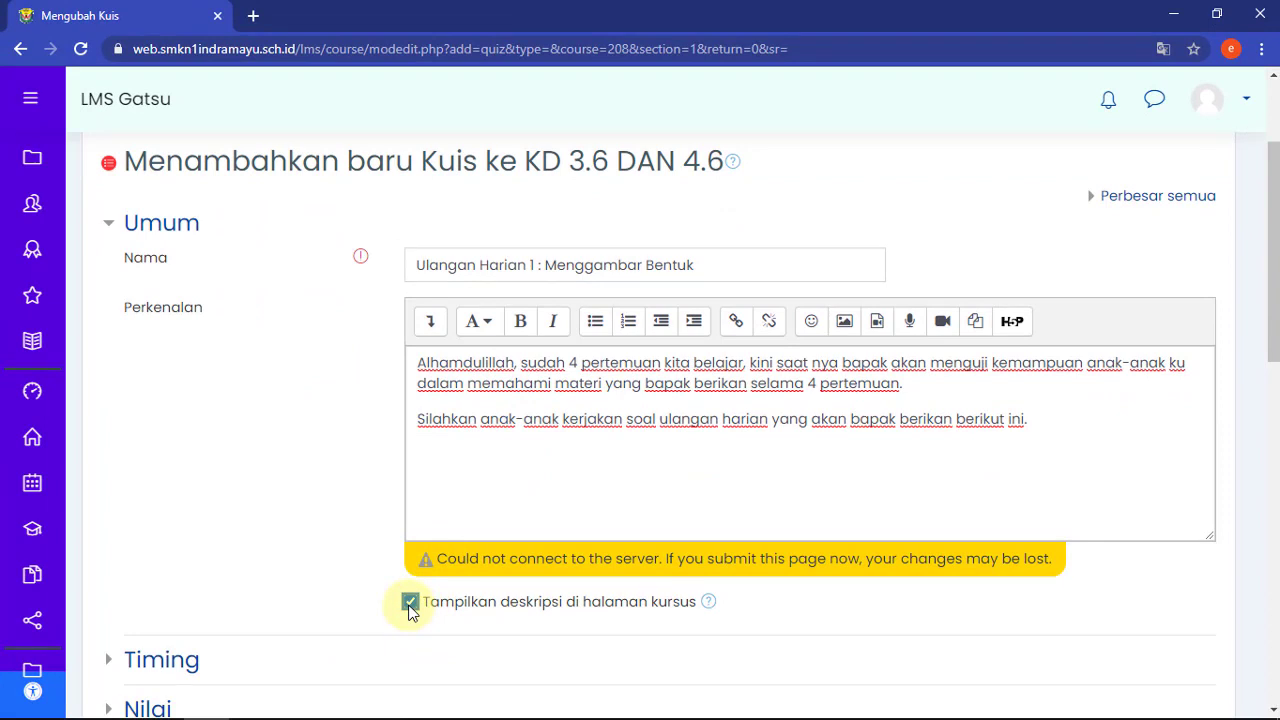
{"action": "left_click", "coordinate": [410, 605]}
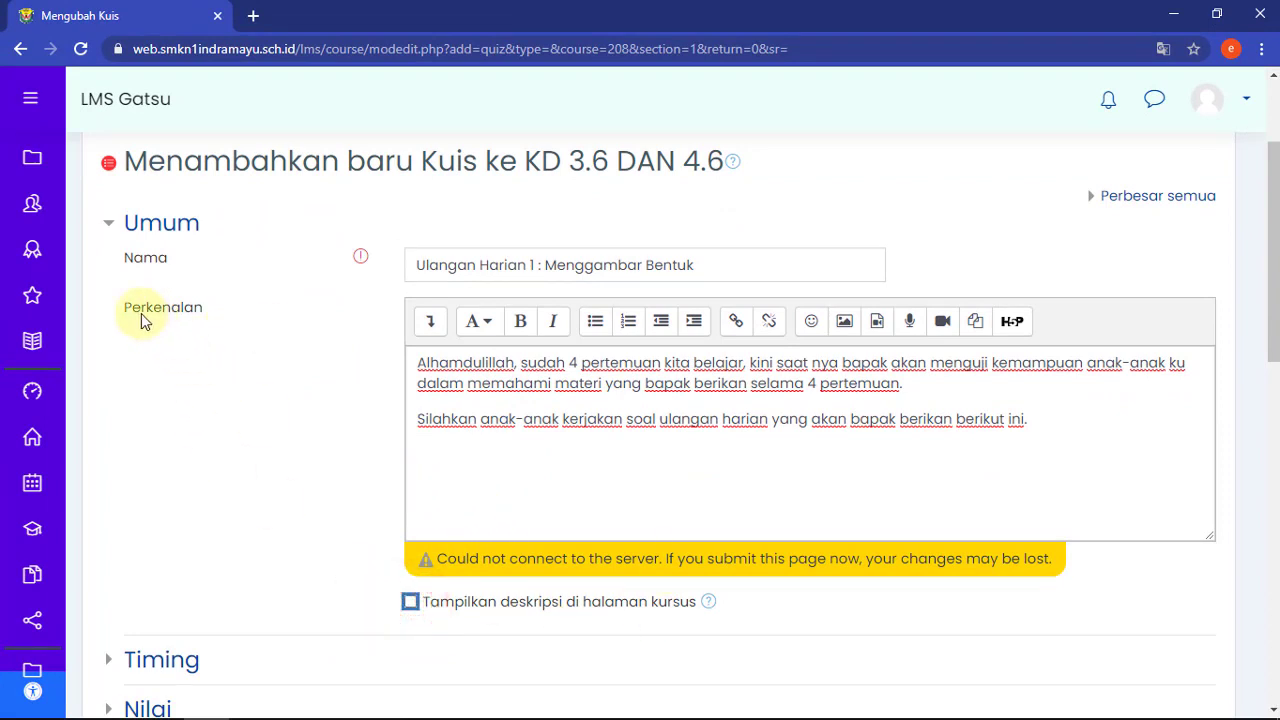
{"action": "left_click", "coordinate": [318, 556]}
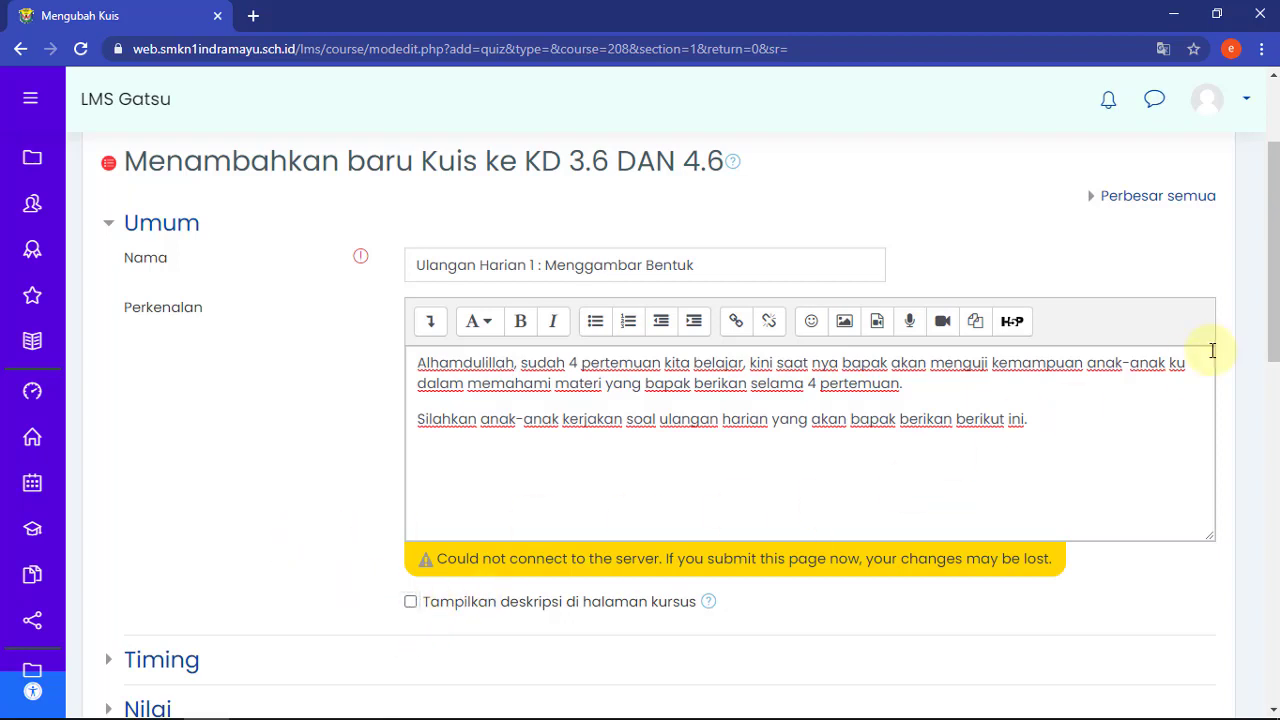
- Expand the quiz's Timing settings
{"action": "left_click_drag", "start_coordinate": [1271, 300], "coordinate": [1271, 340]}
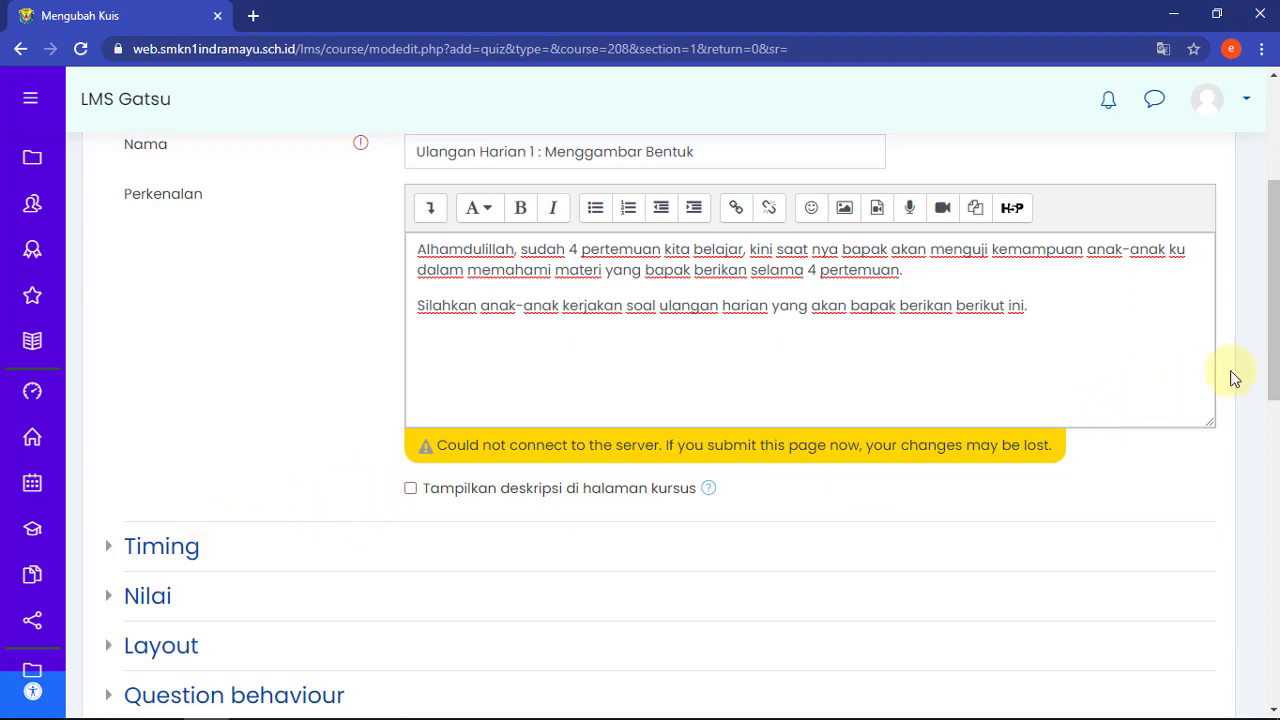
{"action": "left_click_drag", "start_coordinate": [1271, 349], "coordinate": [1274, 395]}
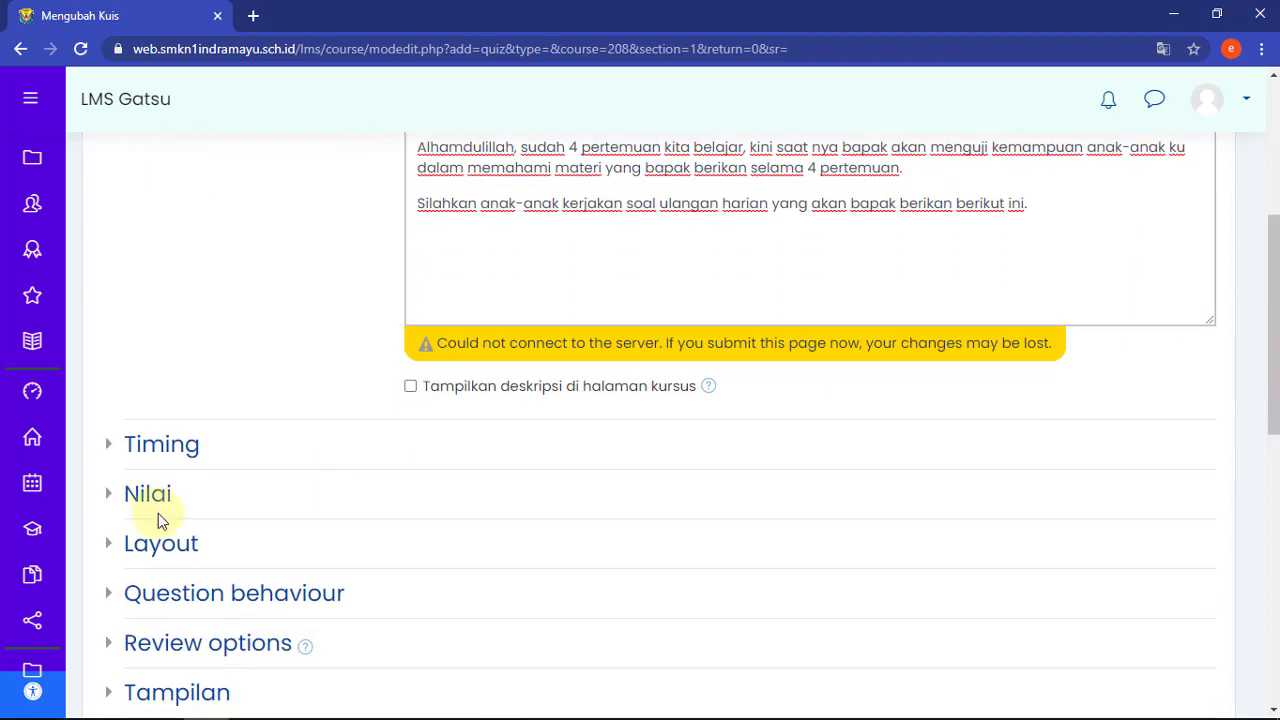
{"action": "double_click", "coordinate": [240, 458]}
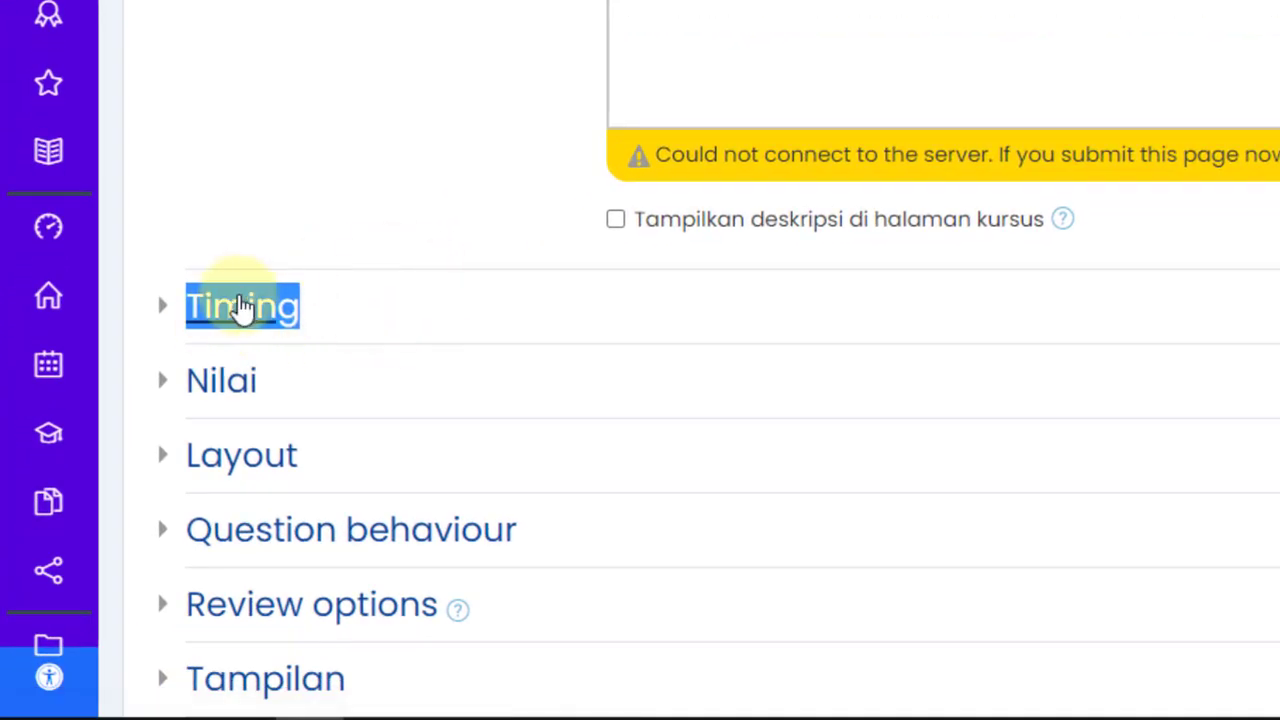
{"action": "left_click", "coordinate": [240, 303]}
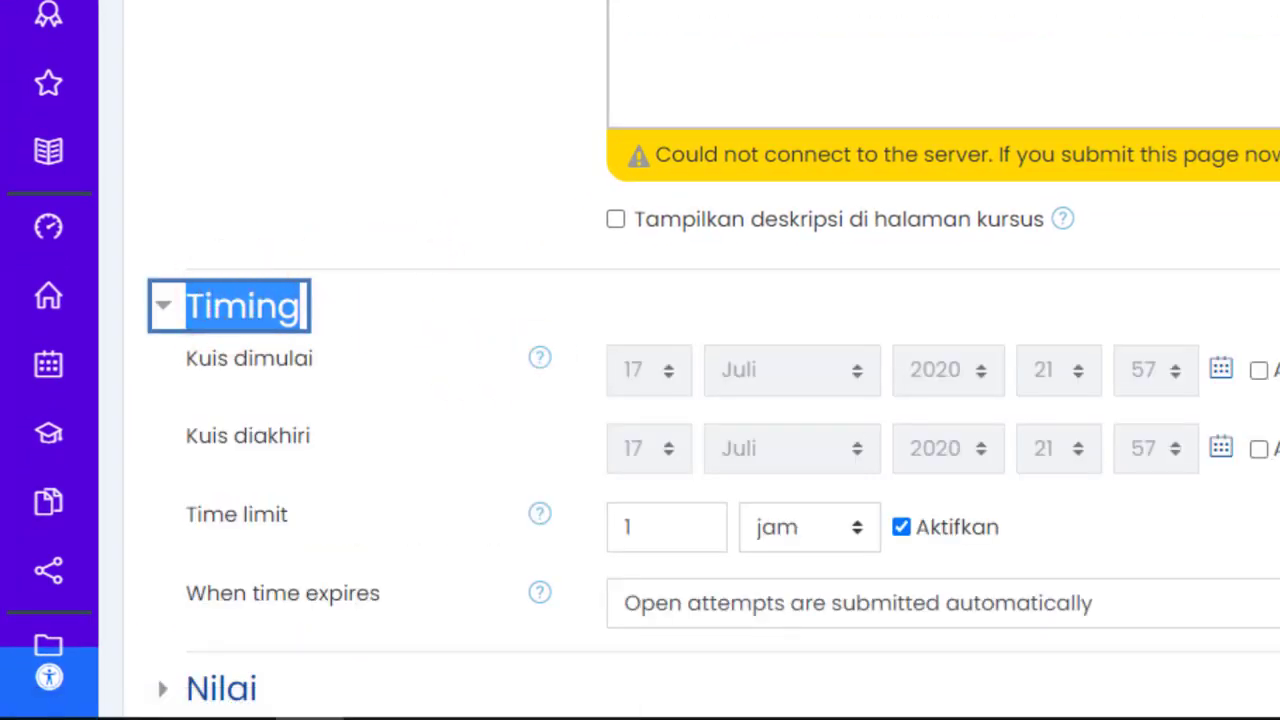
- Check the current date and time in the system calendar as a reference for the quiz timing
{"action": "scroll", "coordinate": [270, 208], "scroll_direction": "down", "scroll_amount": 2}
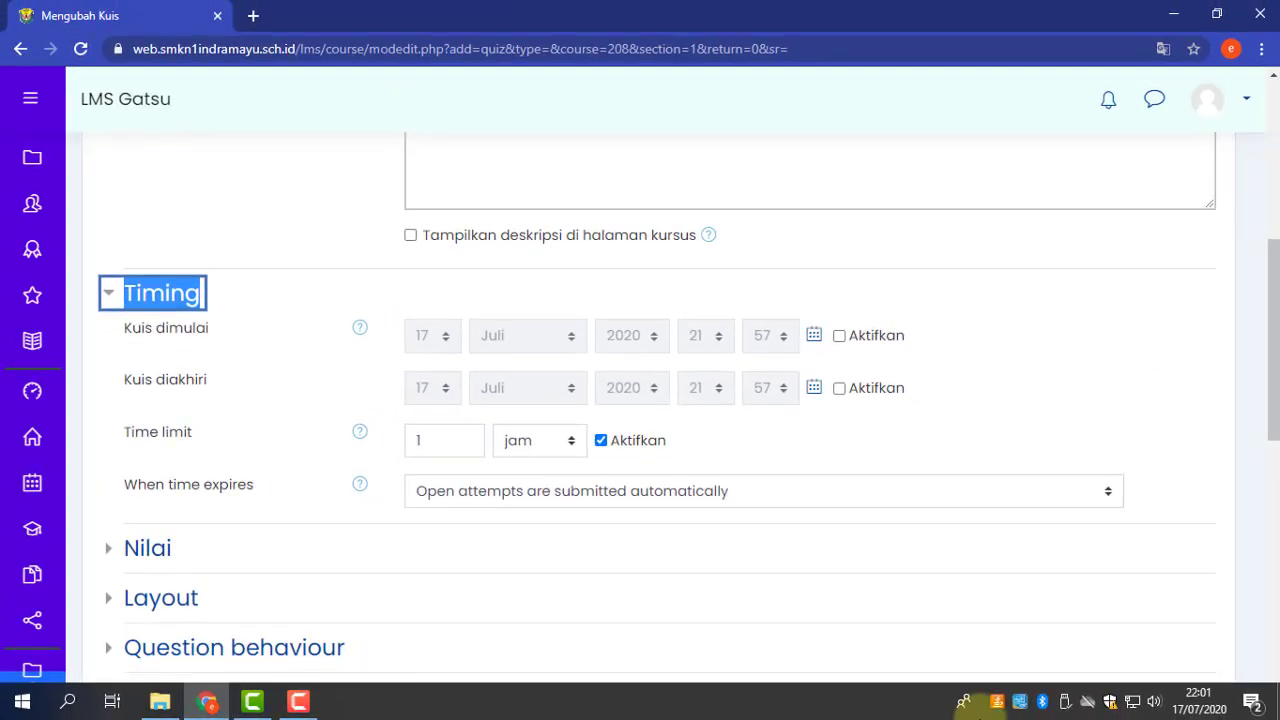
{"action": "left_click", "coordinate": [1205, 701]}
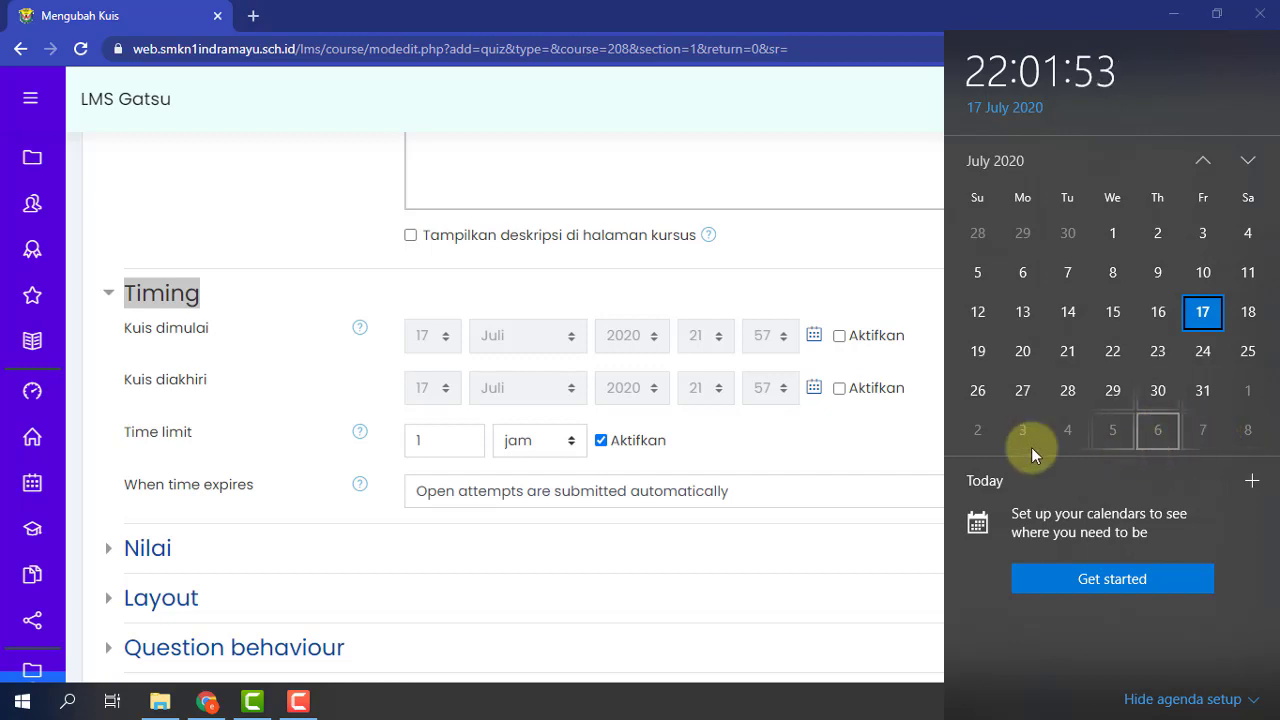
{"action": "left_click", "coordinate": [738, 455]}
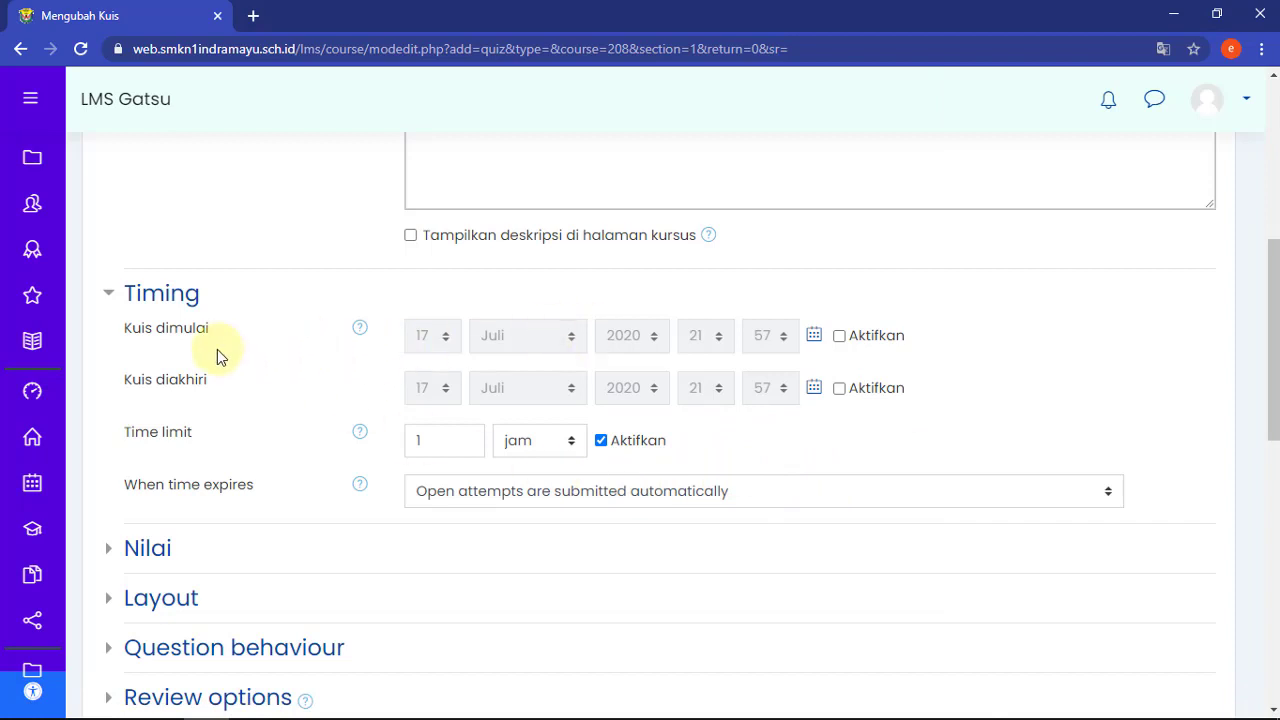
- Enable the quiz's Kuis dimulai setting and set its start date to 7 Agustus 2020
{"action": "left_click", "coordinate": [840, 335]}
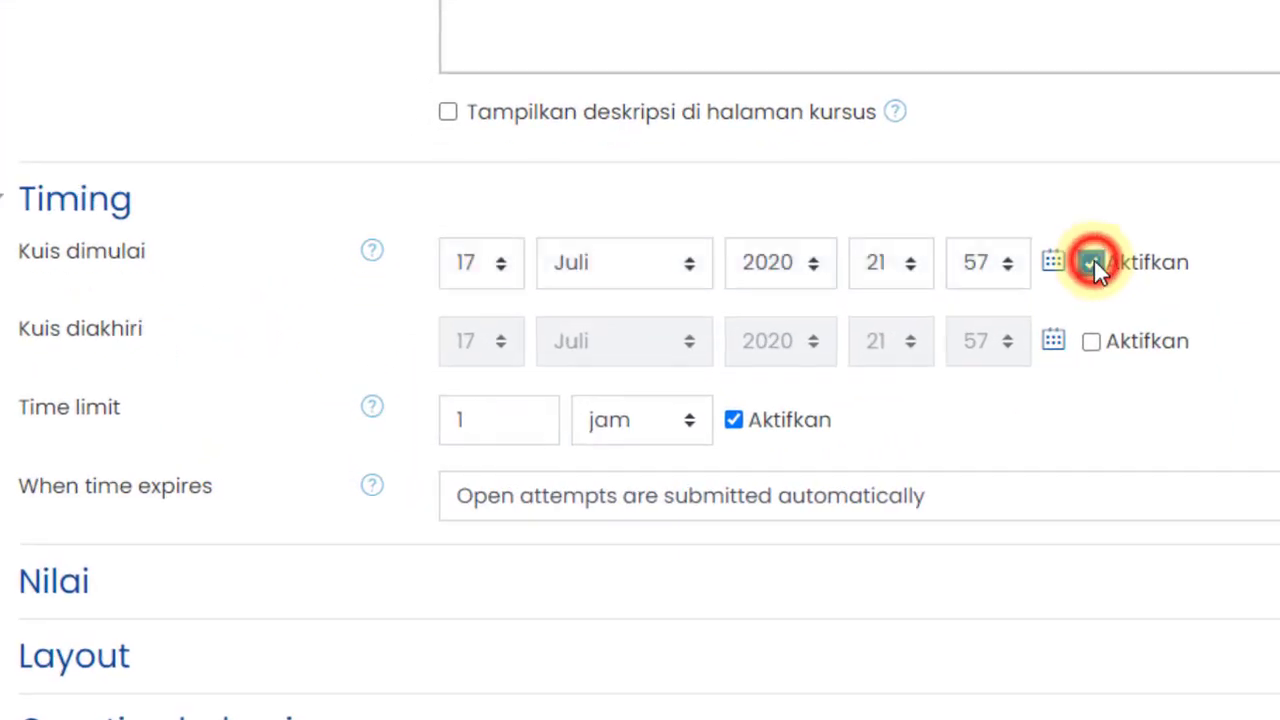
{"action": "left_click", "coordinate": [480, 268]}
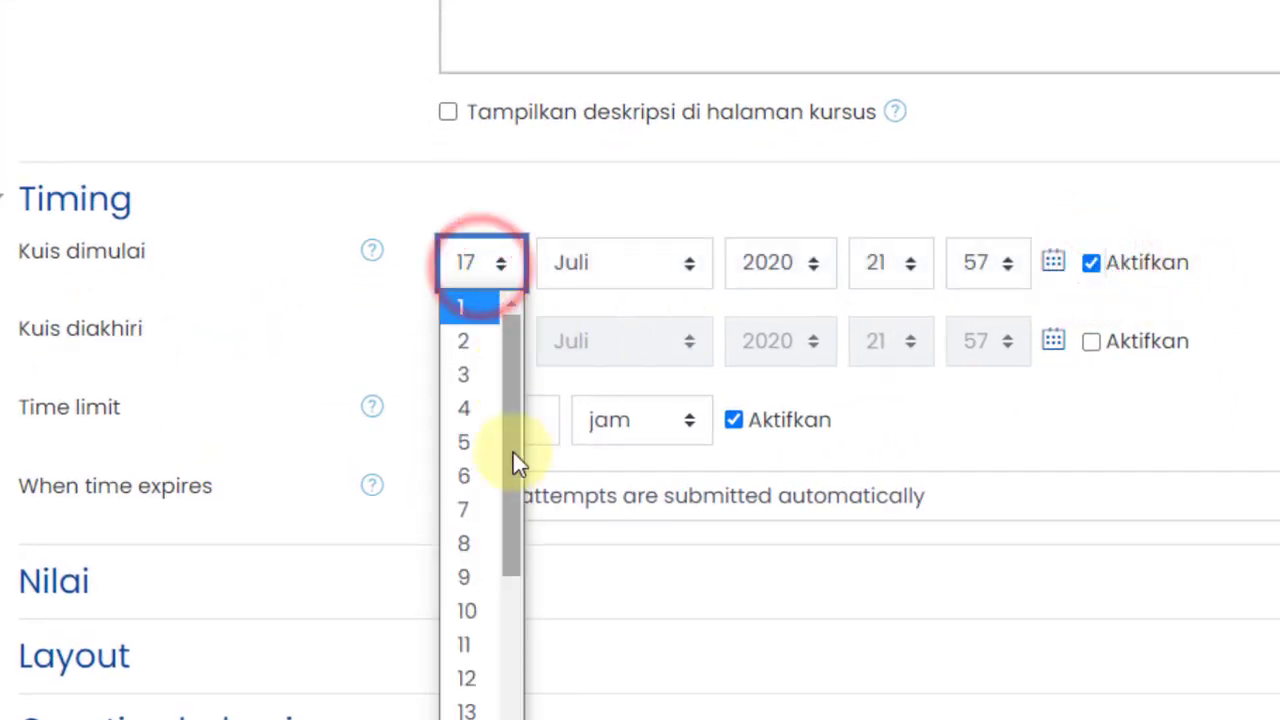
{"action": "left_click", "coordinate": [475, 510]}
{"action": "left_click", "coordinate": [595, 260]}
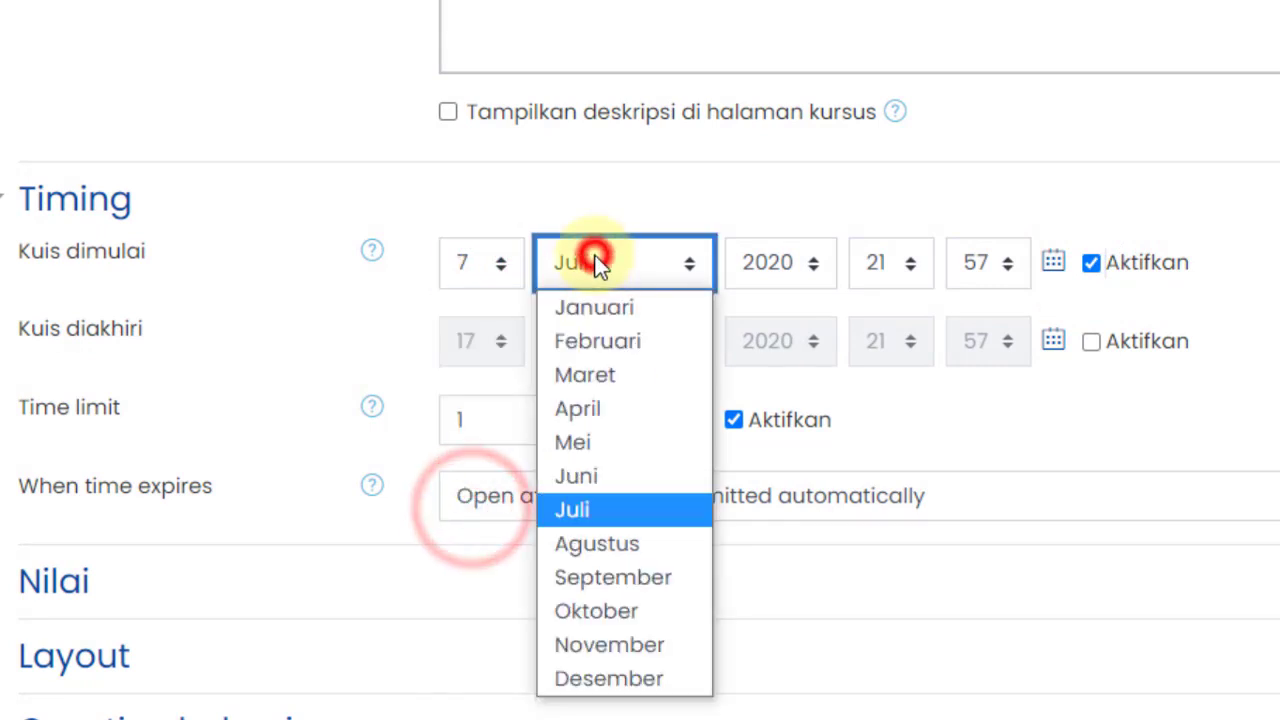
{"action": "left_click", "coordinate": [586, 543]}
- Set the Kuis dimulai start time to 10:30
{"action": "left_click", "coordinate": [905, 267]}
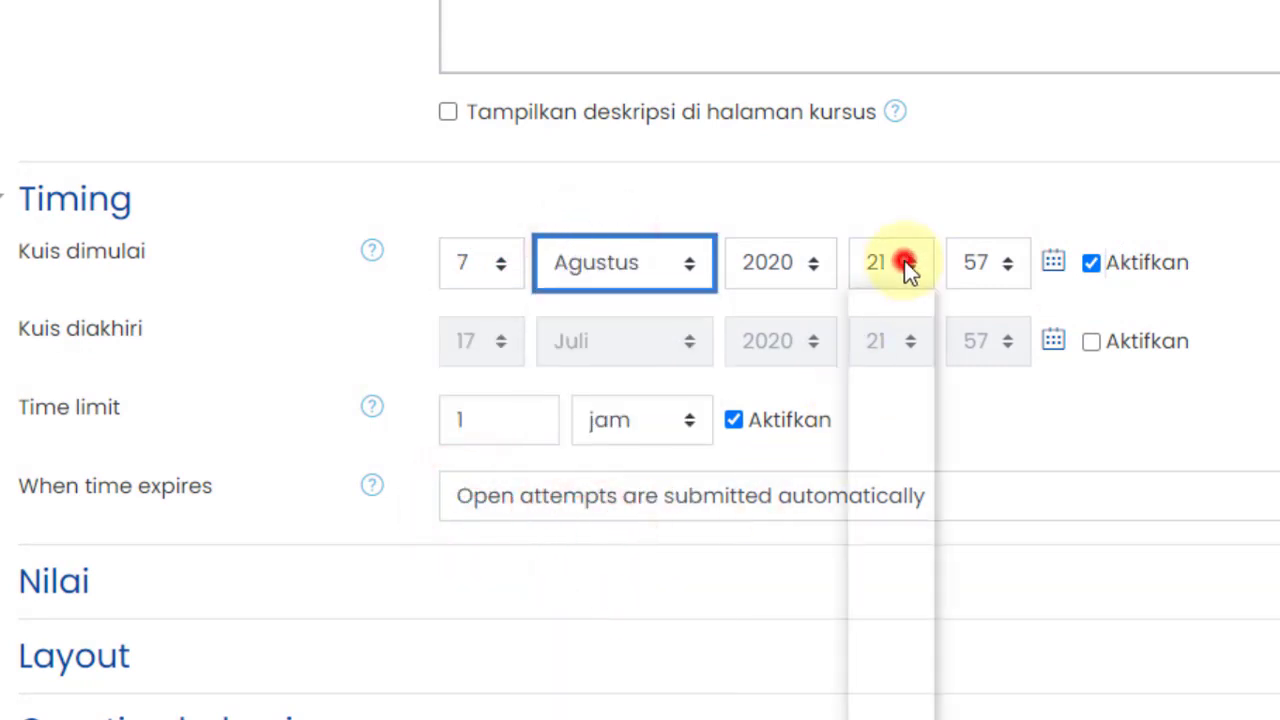
{"action": "mouse_move", "coordinate": [921, 497]}
{"action": "left_mouse_down"}
{"action": "mouse_move", "coordinate": [937, 389]}
{"action": "mouse_move", "coordinate": [928, 489]}
{"action": "mouse_move", "coordinate": [919, 454]}
{"action": "mouse_move", "coordinate": [925, 501]}
{"action": "left_mouse_up"}
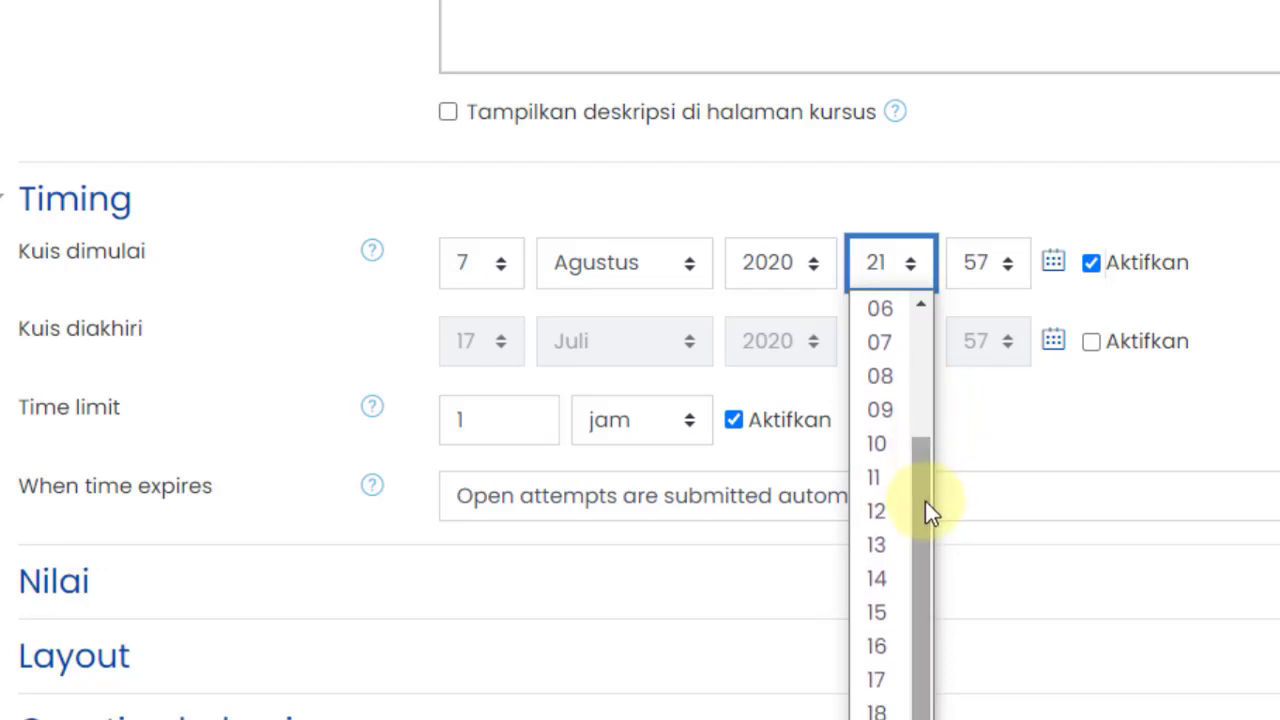
{"action": "left_click", "coordinate": [877, 447]}
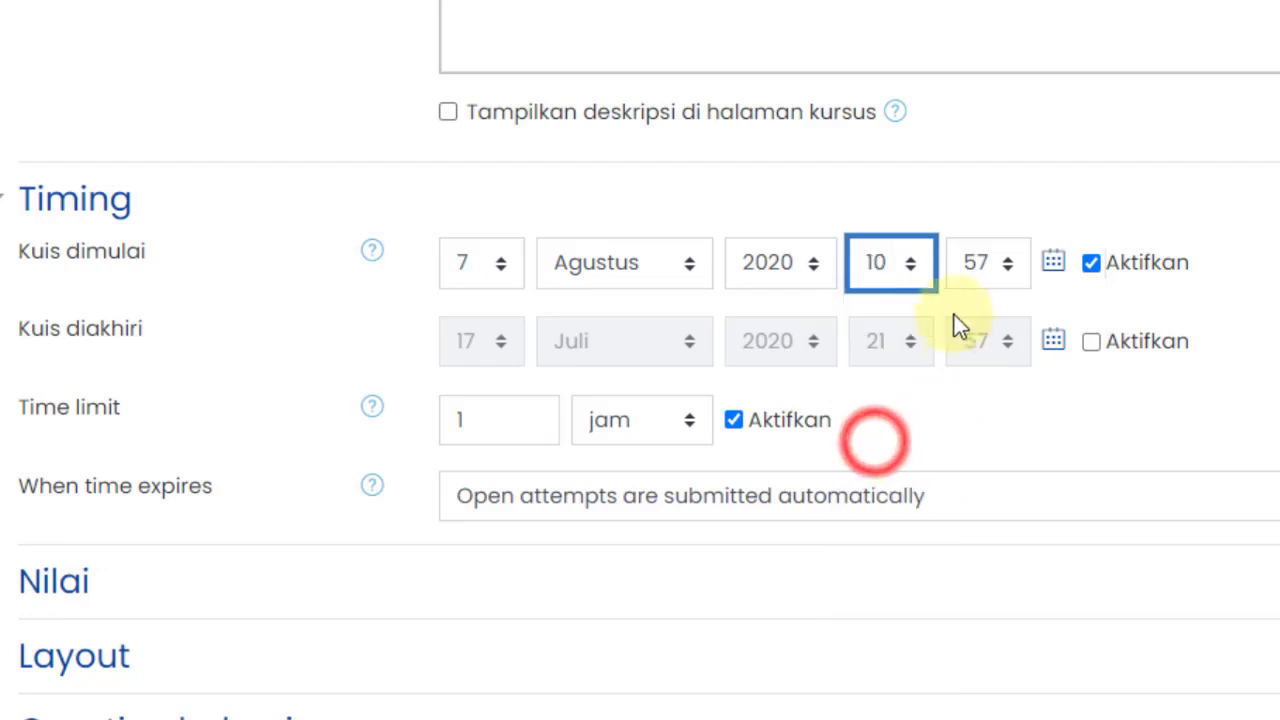
{"action": "left_click", "coordinate": [960, 263]}
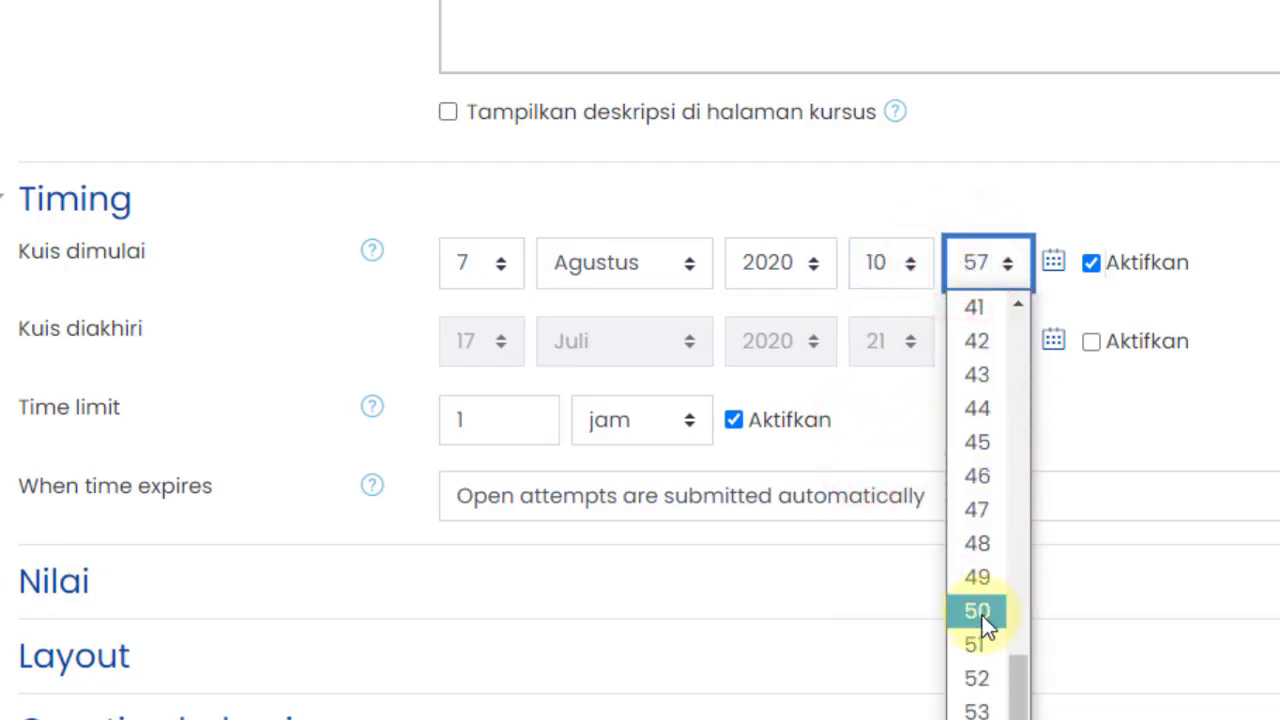
{"action": "left_click_drag", "start_coordinate": [1019, 697], "coordinate": [1022, 530]}
{"action": "left_click", "coordinate": [975, 628]}
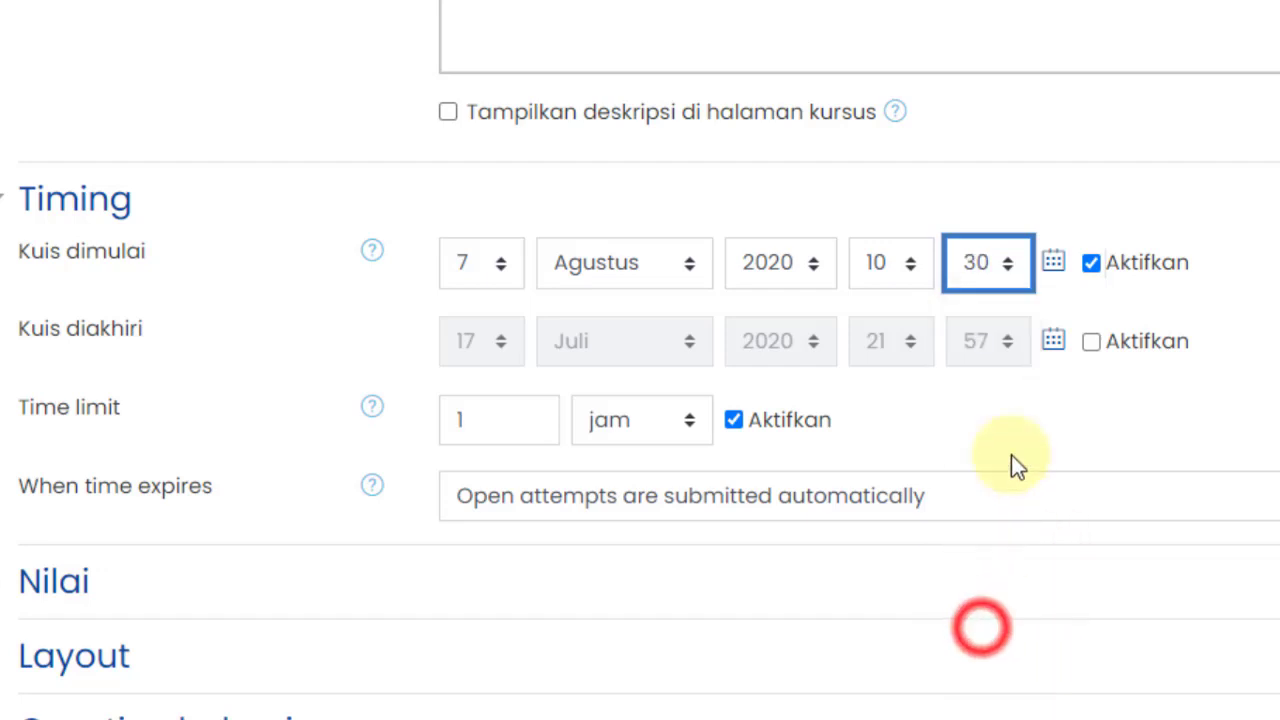
- Enable the Kuis diakhiri setting and set its closing date to 7 Agustus 2020
{"action": "left_click_drag", "start_coordinate": [14, 328], "coordinate": [197, 323]}
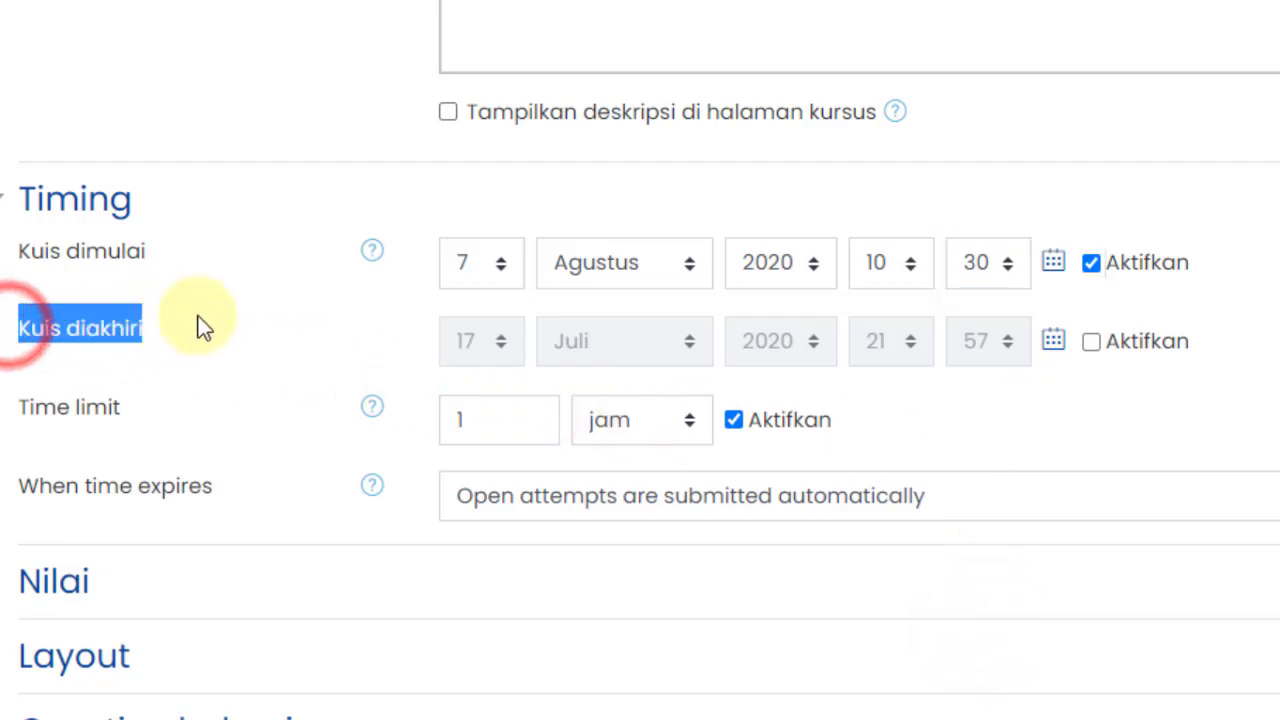
{"action": "left_click", "coordinate": [1090, 343]}
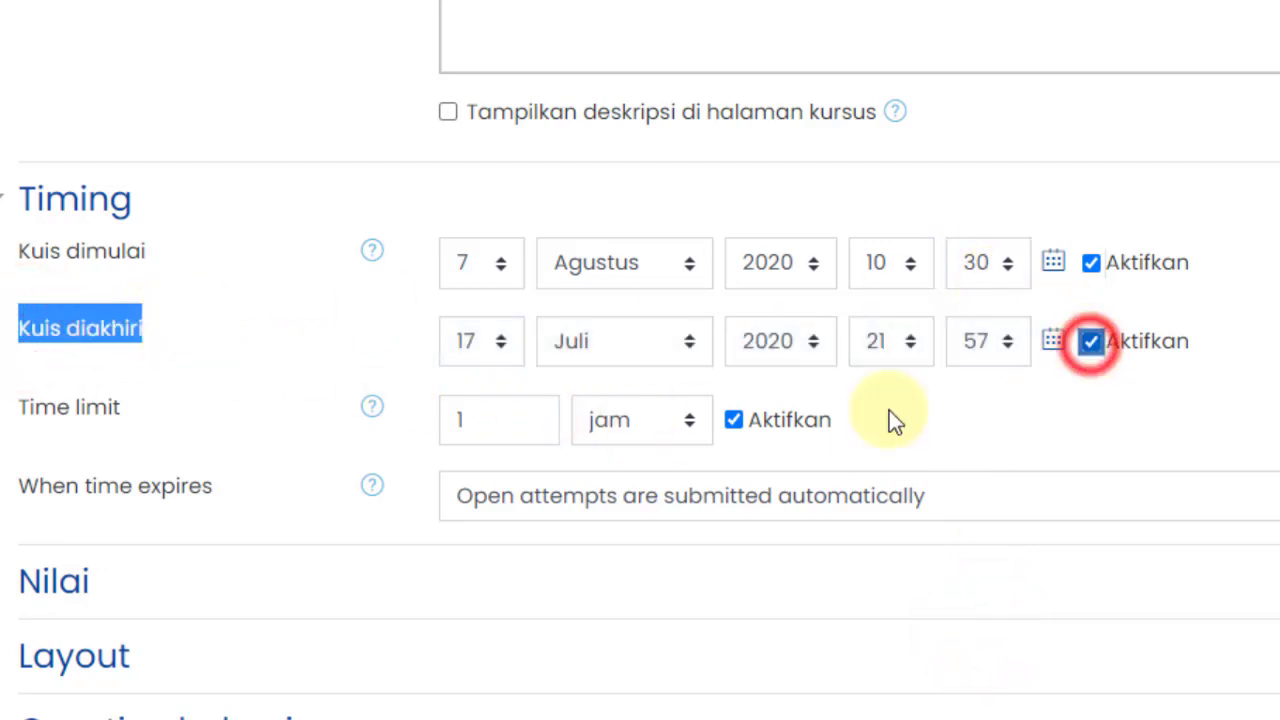
{"action": "left_click", "coordinate": [476, 345]}
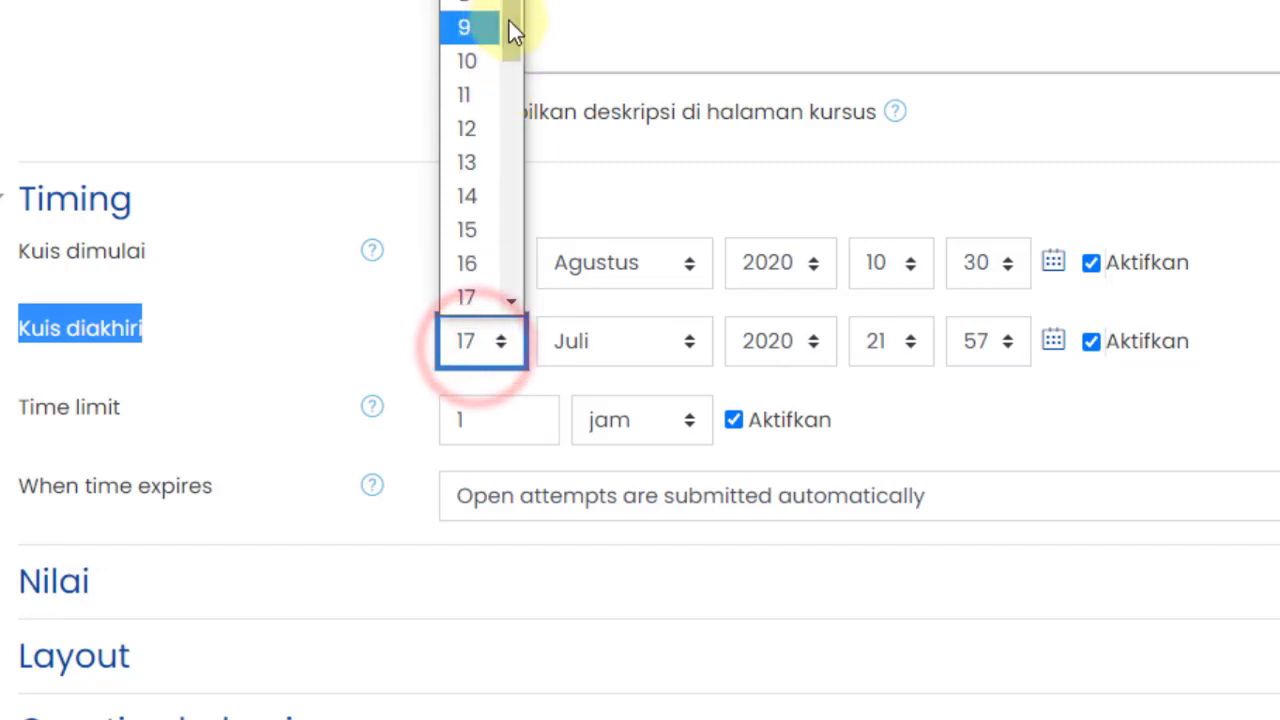
{"action": "mouse_move", "coordinate": [509, 20]}
{"action": "left_mouse_down"}
{"action": "mouse_move", "coordinate": [514, 78]}
{"action": "mouse_move", "coordinate": [514, 0]}
{"action": "left_mouse_up"}
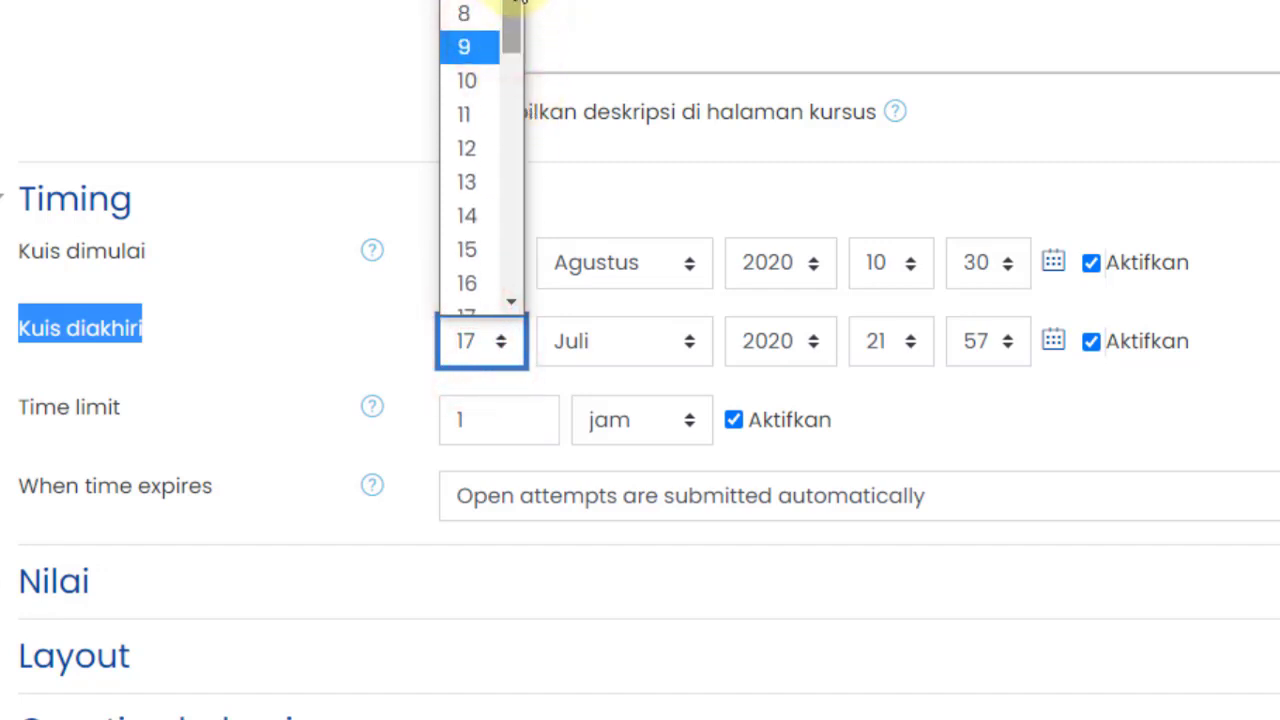
{"action": "left_click", "coordinate": [466, 3]}
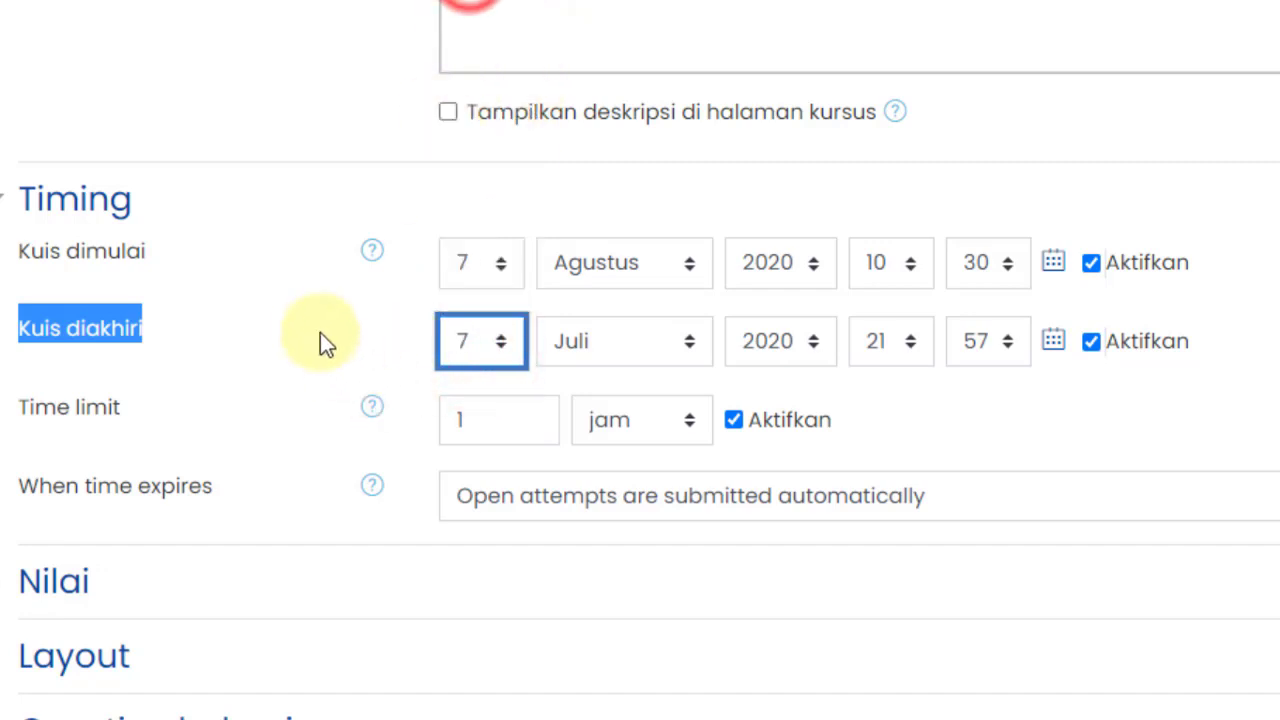
{"action": "left_click", "coordinate": [586, 335]}
{"action": "left_click", "coordinate": [638, 621]}
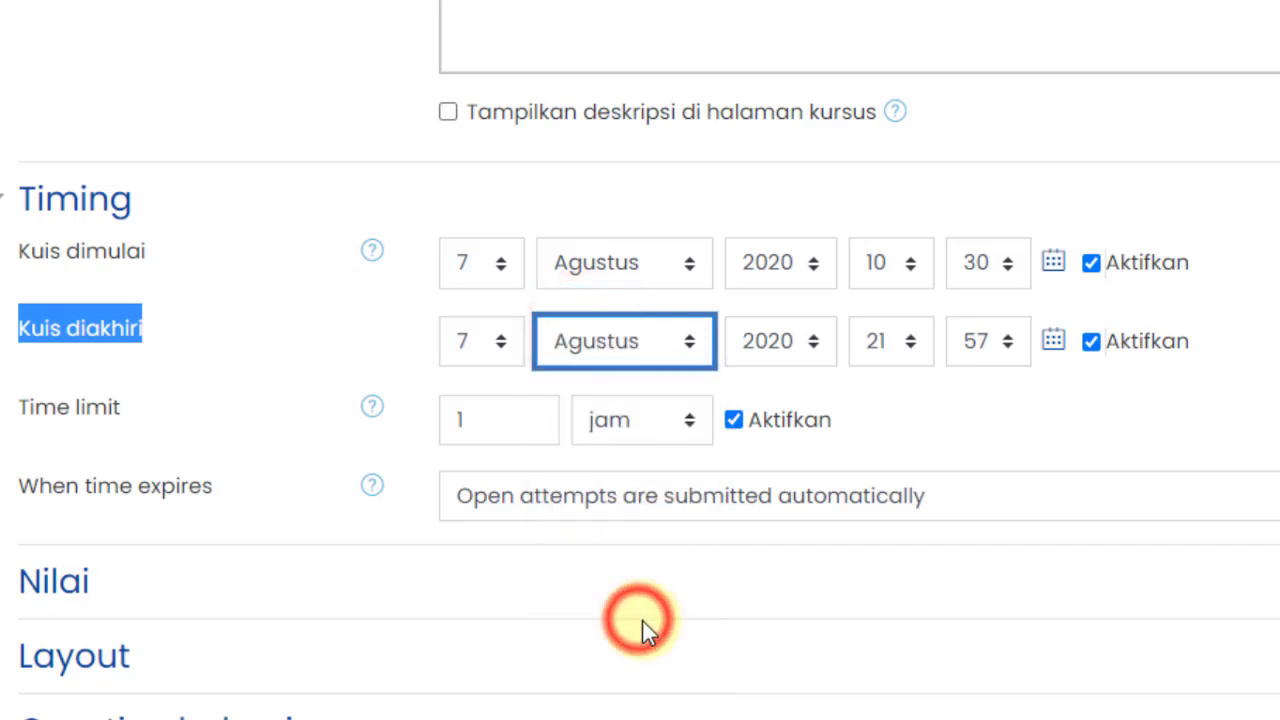
{"action": "left_click", "coordinate": [939, 425]}
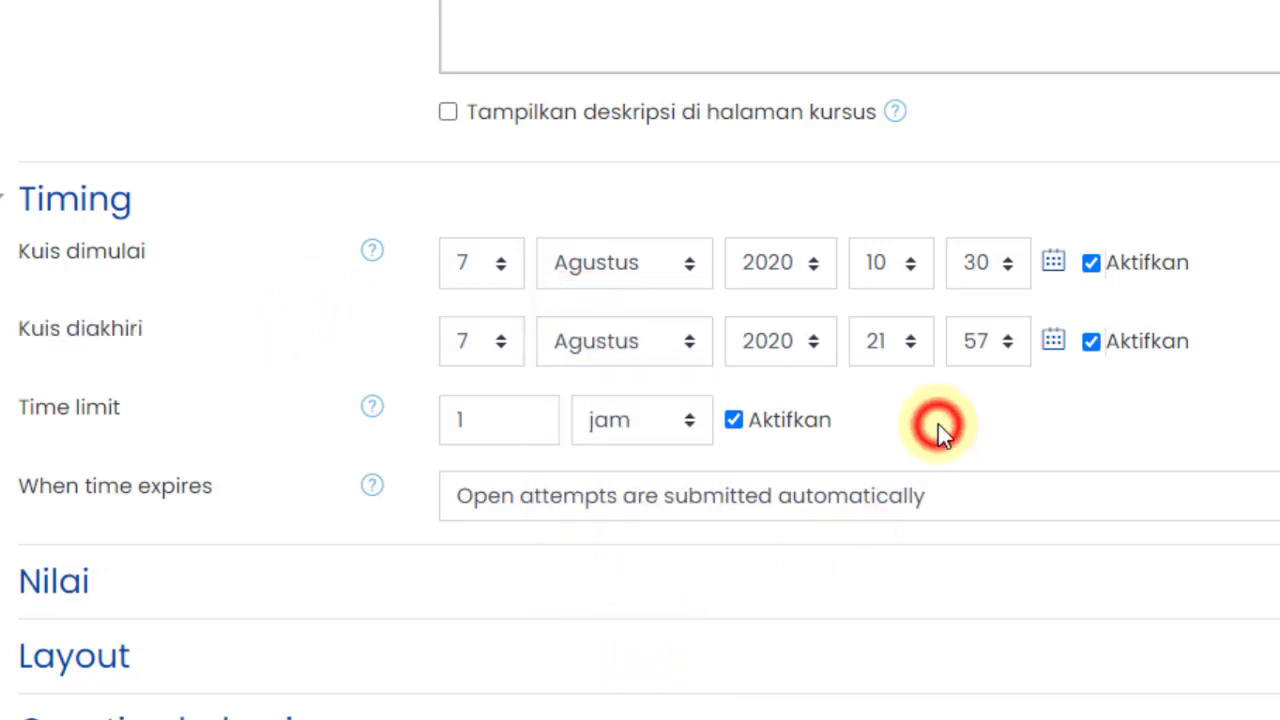
- Set the hour of the Kuis diakhiri closing time to 16
{"action": "left_click", "coordinate": [897, 345]}
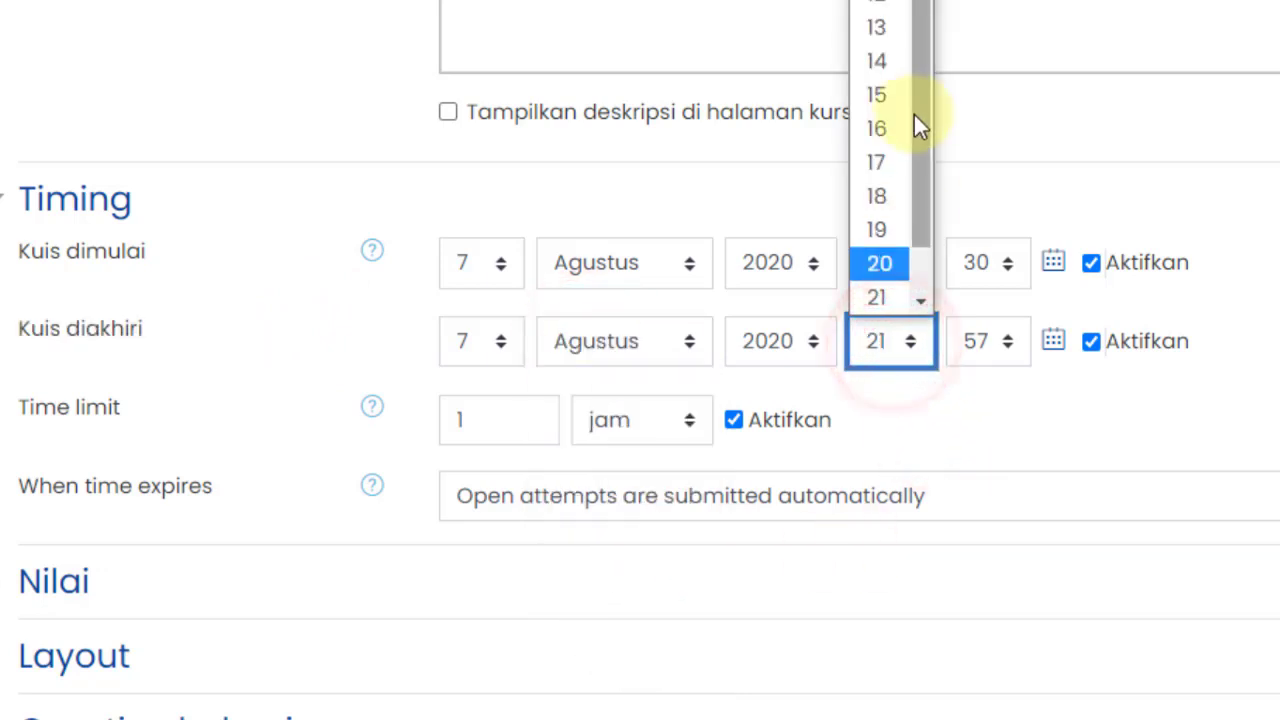
{"action": "mouse_move", "coordinate": [917, 114]}
{"action": "left_mouse_down"}
{"action": "mouse_move", "coordinate": [919, 60]}
{"action": "mouse_move", "coordinate": [934, 130]}
{"action": "mouse_move", "coordinate": [926, 123]}
{"action": "left_mouse_up"}
{"action": "left_click", "coordinate": [900, 142]}
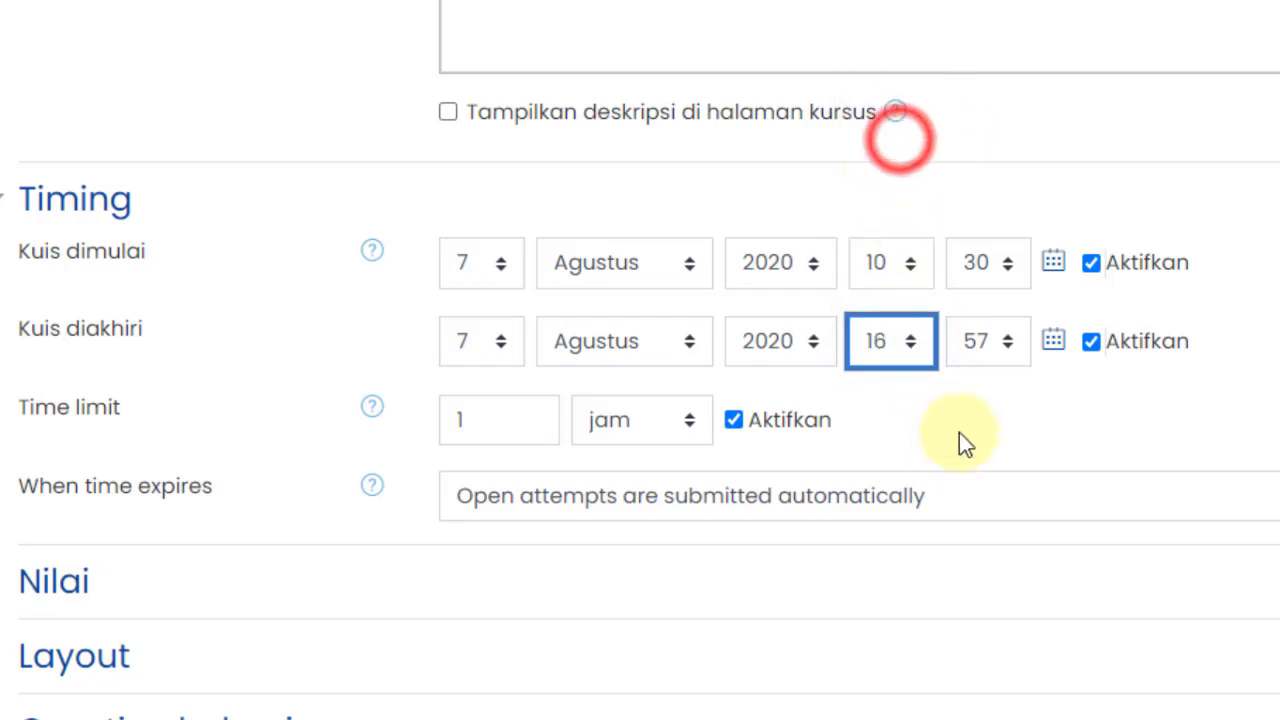
{"action": "left_click", "coordinate": [1005, 362]}
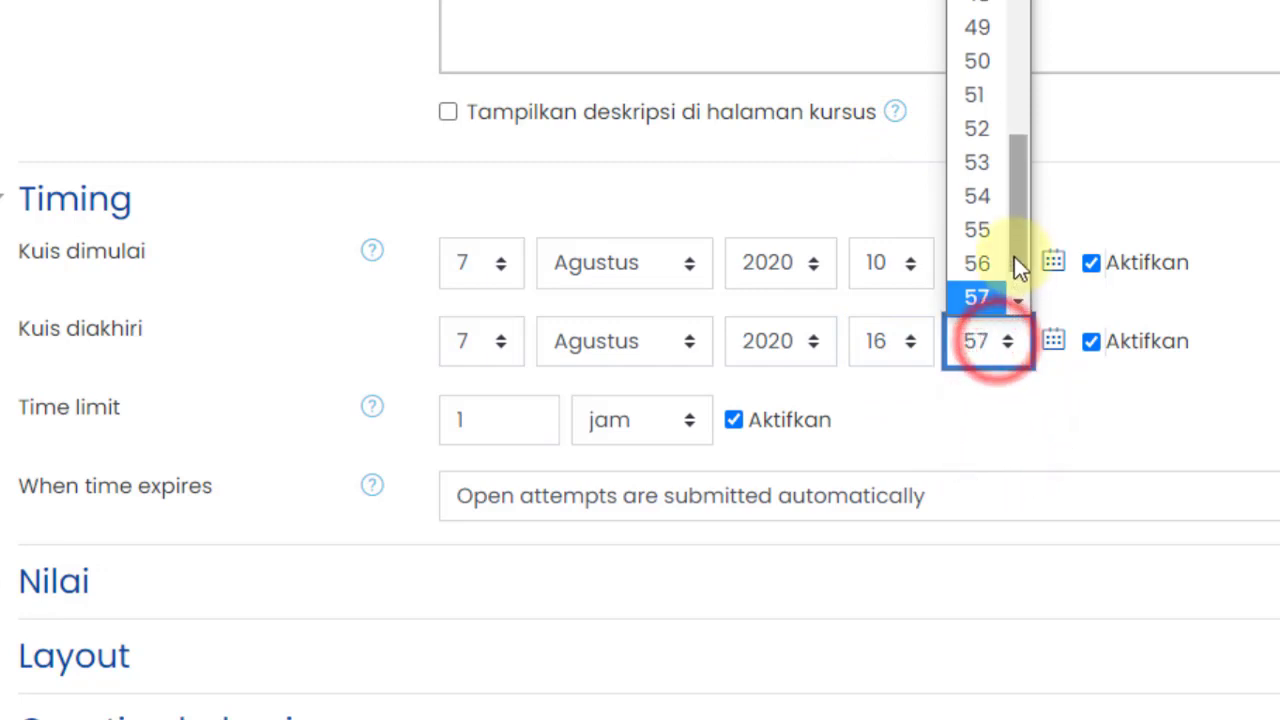
{"action": "left_click_drag", "start_coordinate": [1014, 256], "coordinate": [1018, 2]}
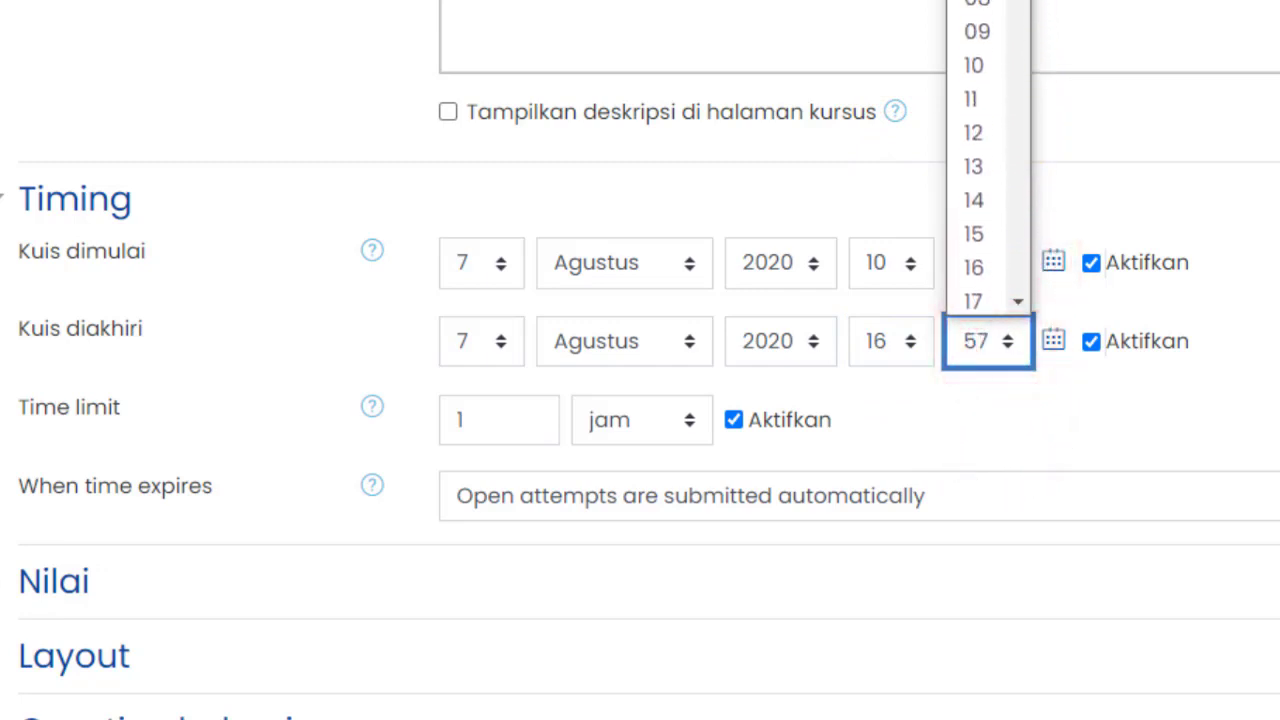
{"action": "left_click", "coordinate": [928, 408]}
- Set the Kuis diakhiri closing time to 21:00
{"action": "left_click", "coordinate": [891, 341]}
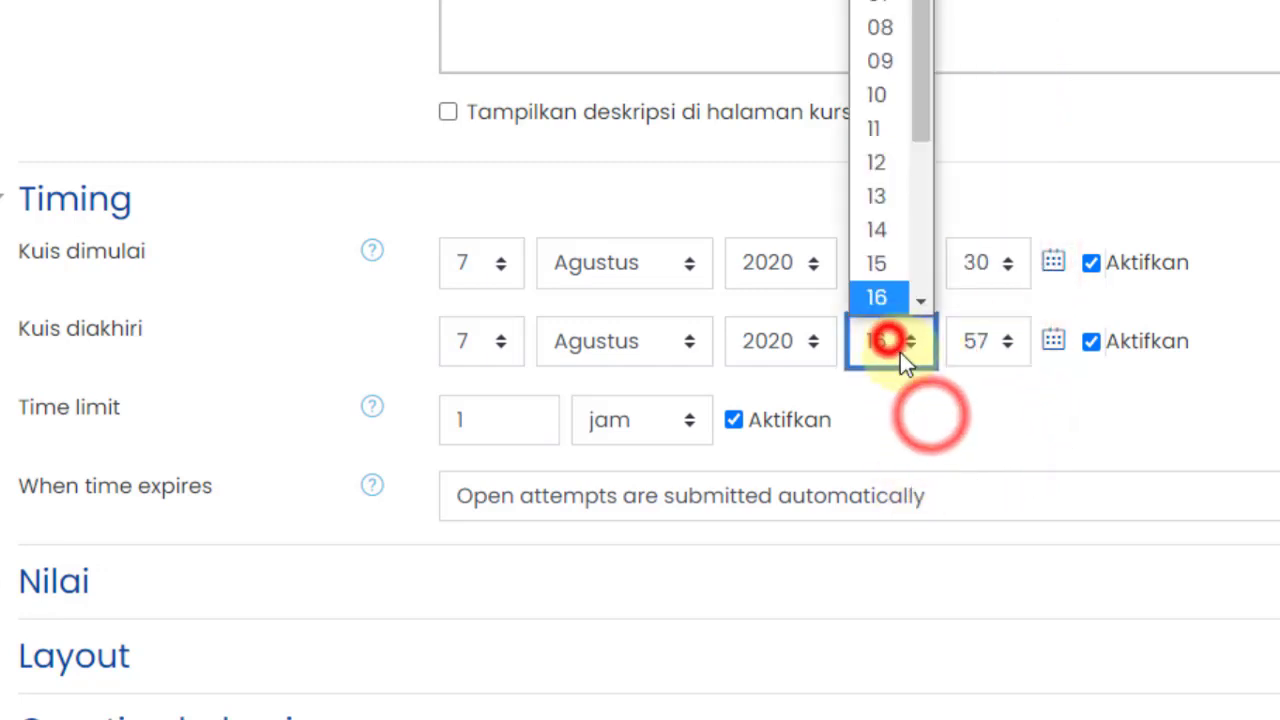
{"action": "left_click_drag", "start_coordinate": [927, 120], "coordinate": [921, 270]}
{"action": "left_click", "coordinate": [879, 230]}
{"action": "left_click", "coordinate": [989, 423]}
{"action": "left_click", "coordinate": [978, 341]}
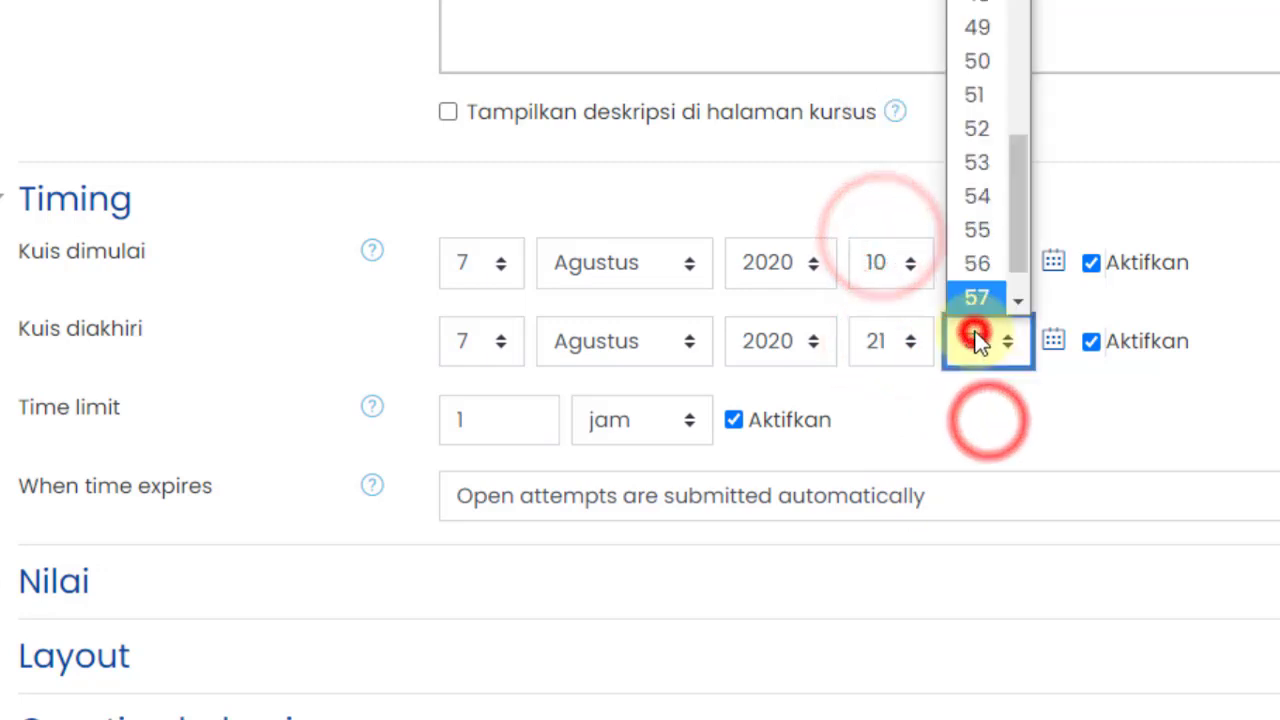
{"action": "left_click_drag", "start_coordinate": [1016, 230], "coordinate": [1000, 0]}
{"action": "left_click", "coordinate": [976, 0]}
{"action": "left_click", "coordinate": [1264, 316]}
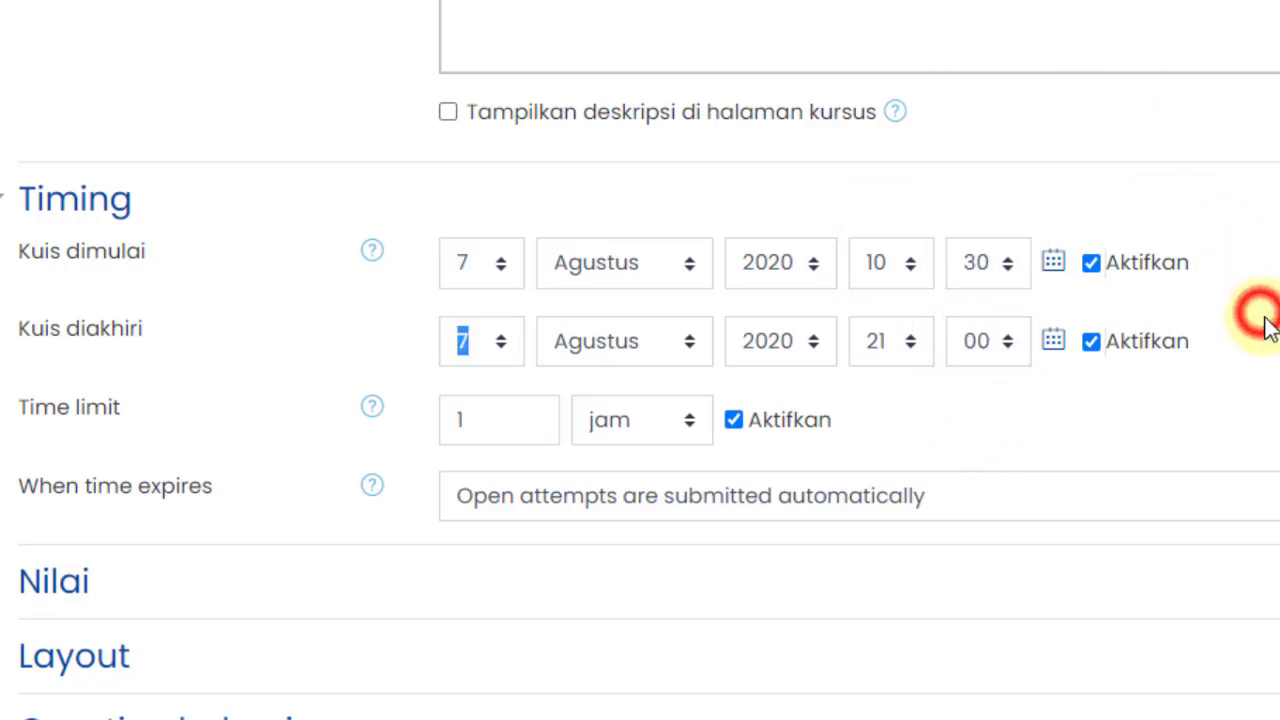
- Review the quiz's Kuis dimulai, Kuis diakhiri, Time limit and When time expires settings
{"action": "left_click", "coordinate": [1276, 352]}
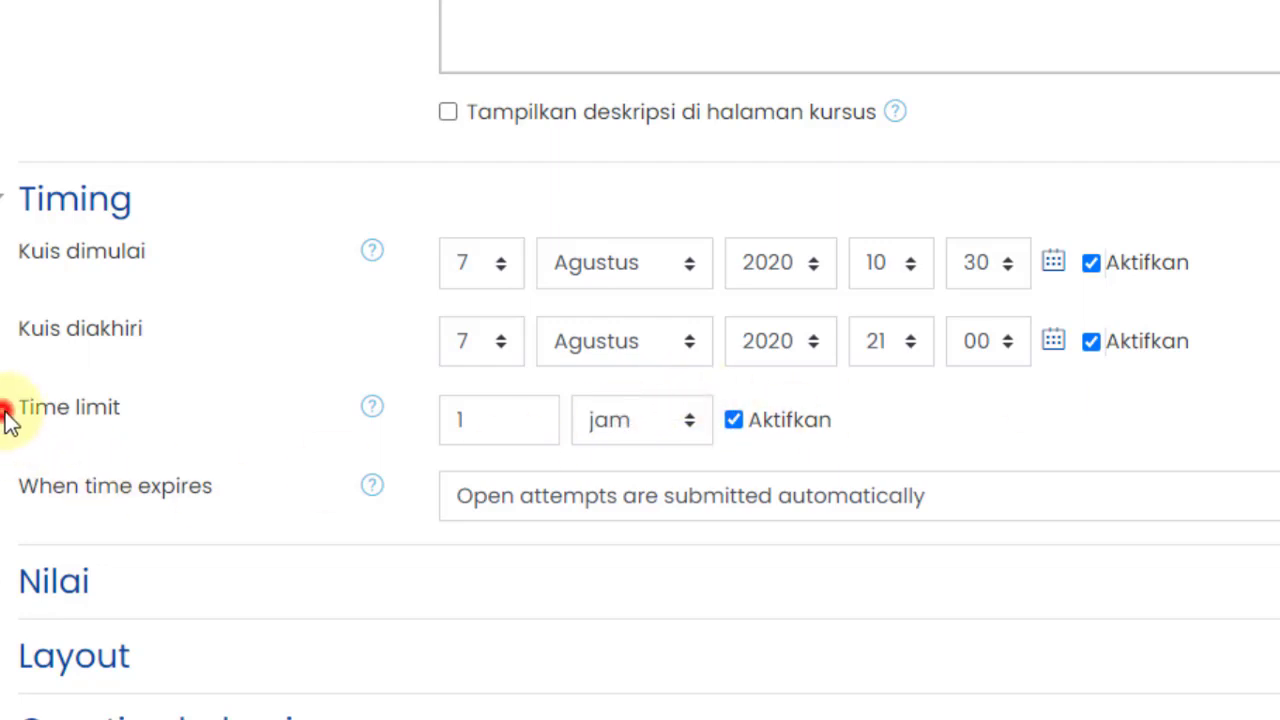
{"action": "left_click_drag", "start_coordinate": [10, 410], "coordinate": [148, 415]}
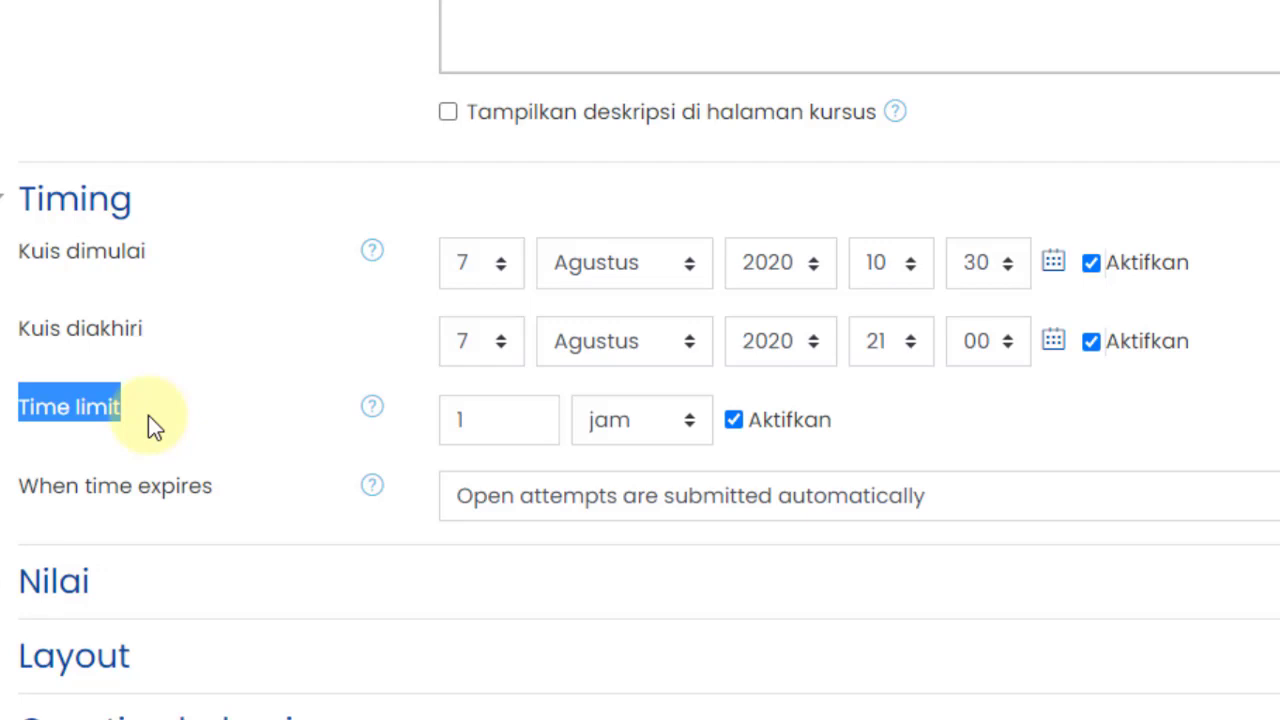
{"action": "left_click_drag", "start_coordinate": [12, 252], "coordinate": [1214, 341]}
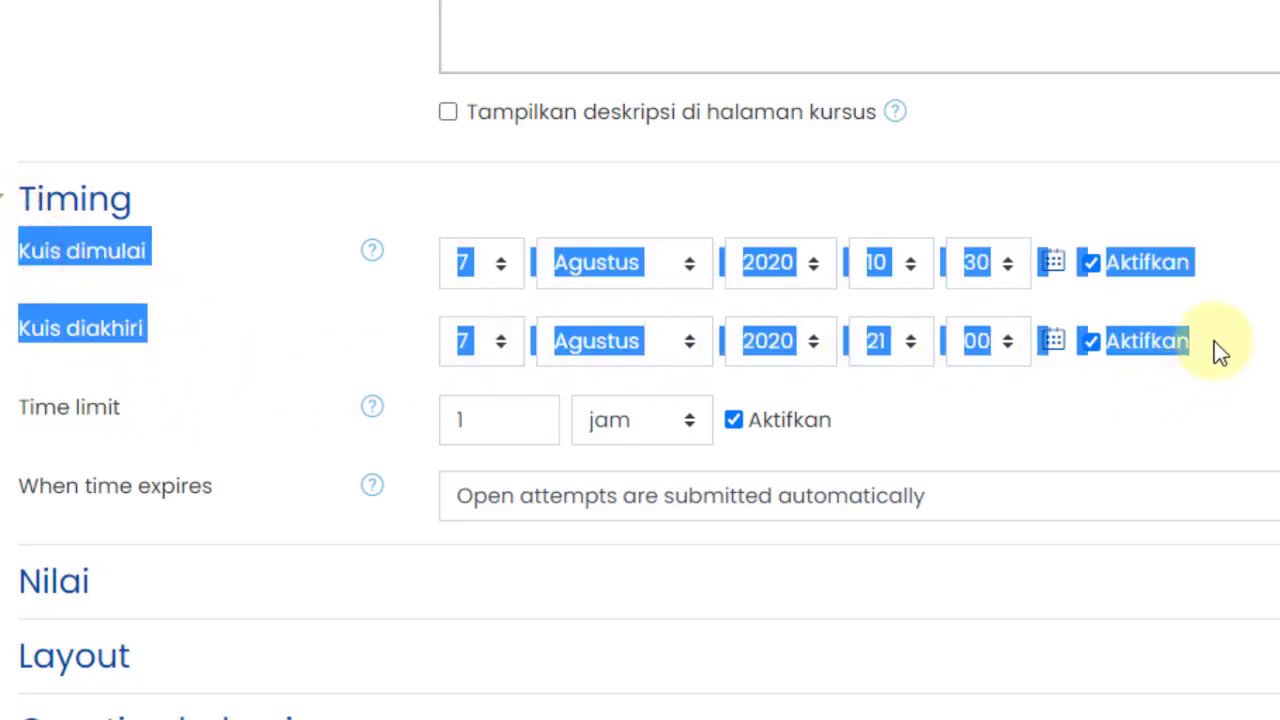
{"action": "left_click", "coordinate": [300, 268]}
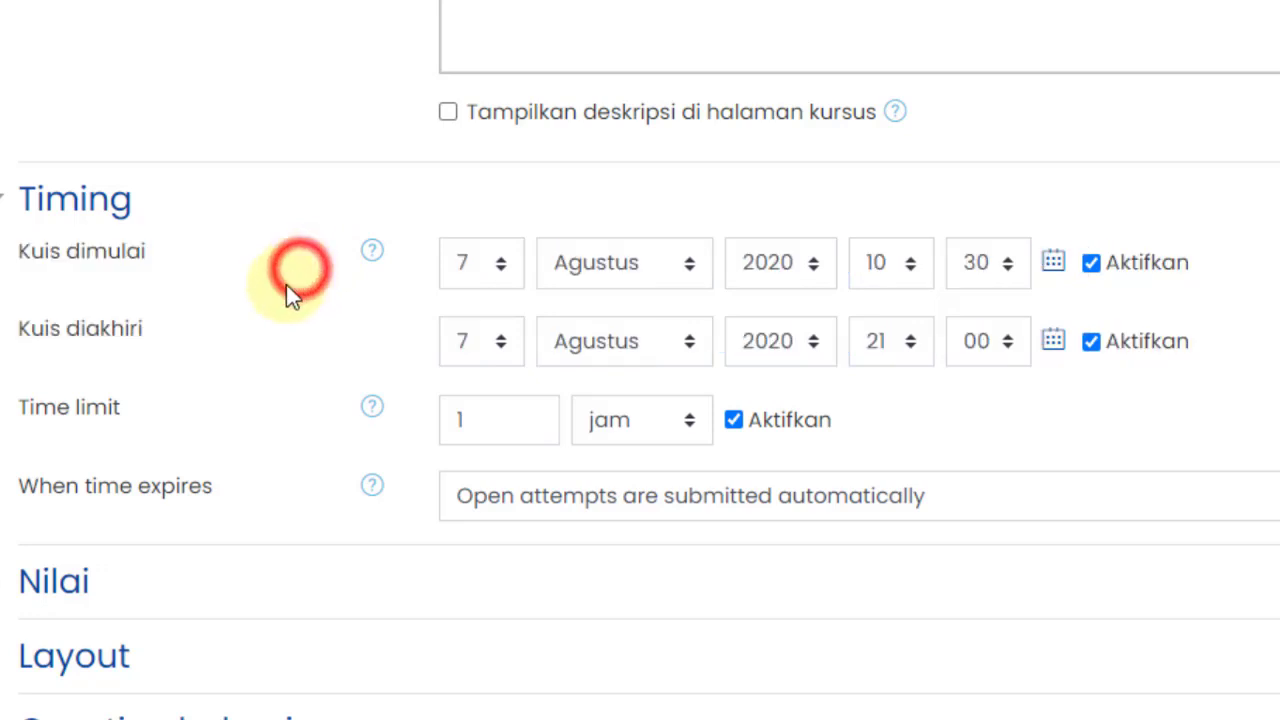
{"action": "left_click_drag", "start_coordinate": [8, 256], "coordinate": [175, 347]}
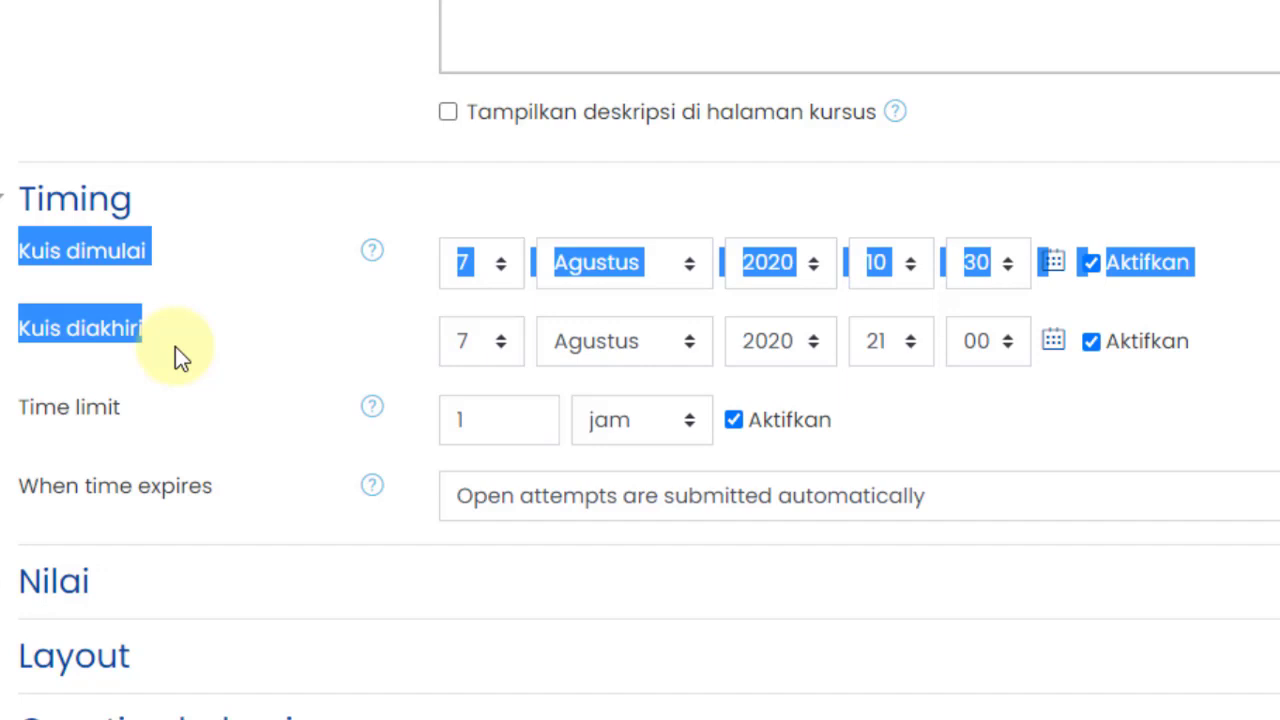
{"action": "left_click", "coordinate": [134, 421]}
{"action": "left_click_drag", "start_coordinate": [5, 409], "coordinate": [147, 407]}
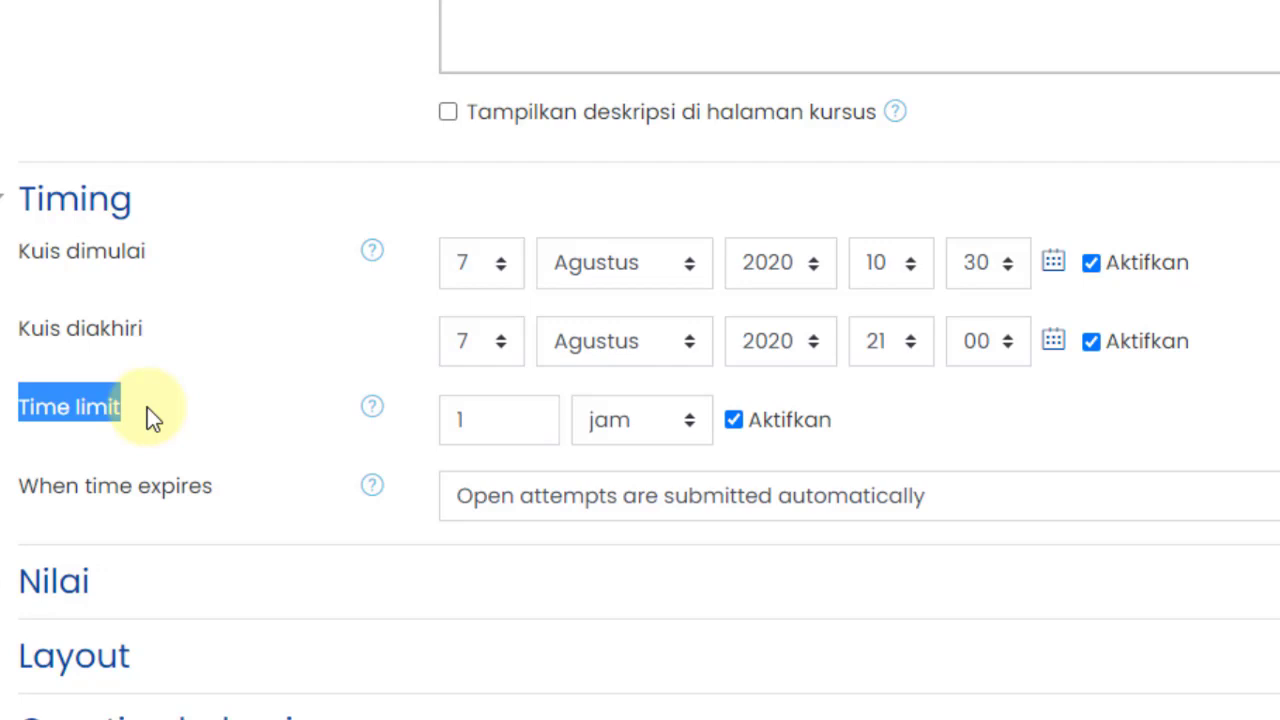
{"action": "left_click", "coordinate": [503, 431]}
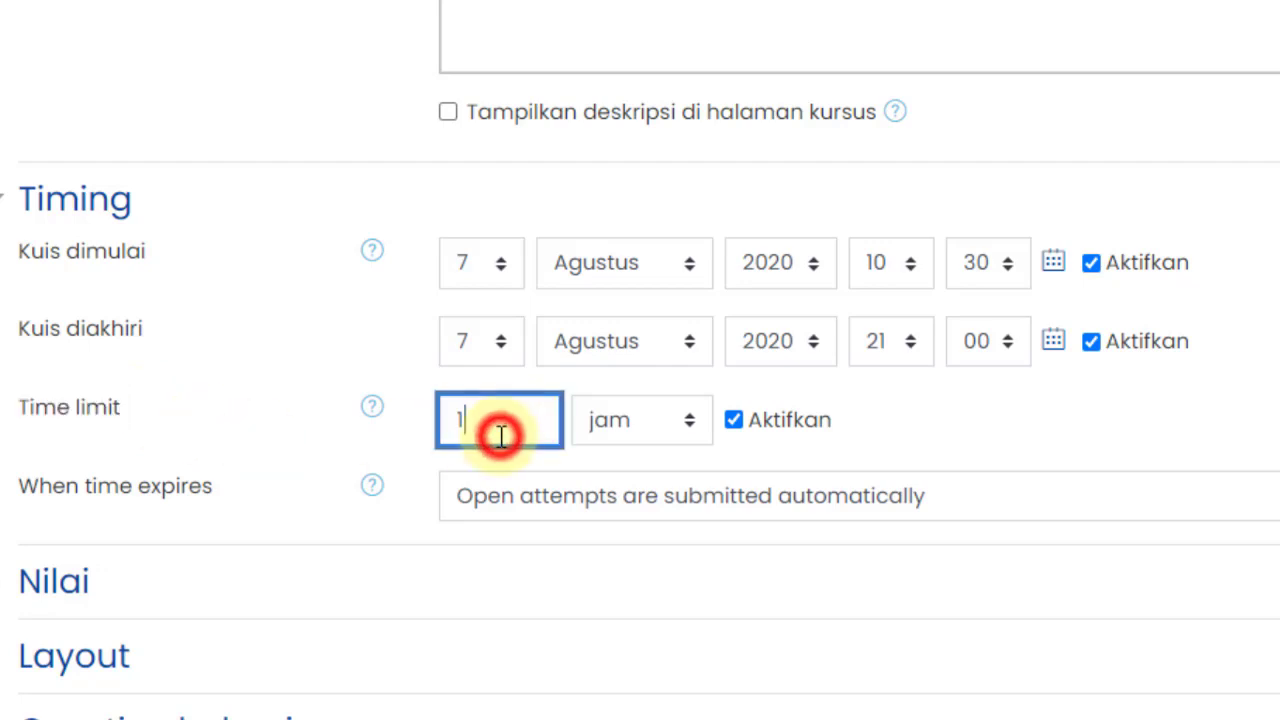
{"action": "left_click_drag", "start_coordinate": [503, 423], "coordinate": [449, 423]}
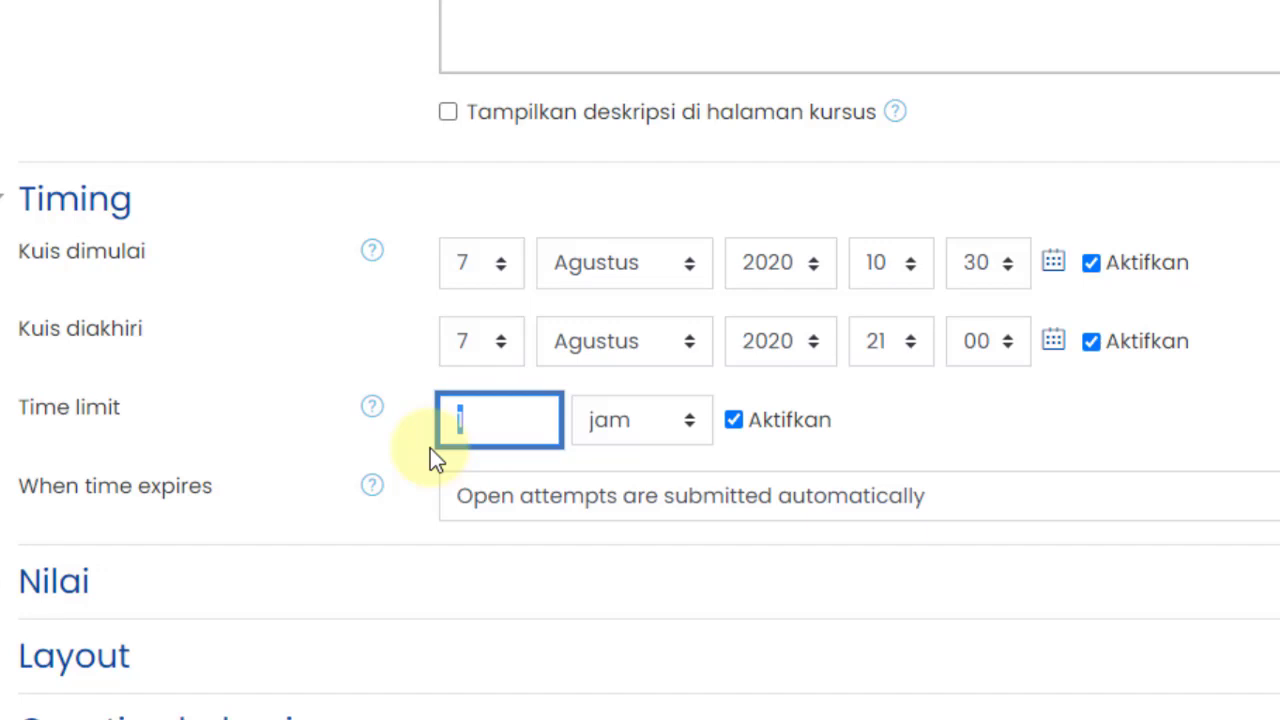
{"action": "left_click", "coordinate": [920, 415]}
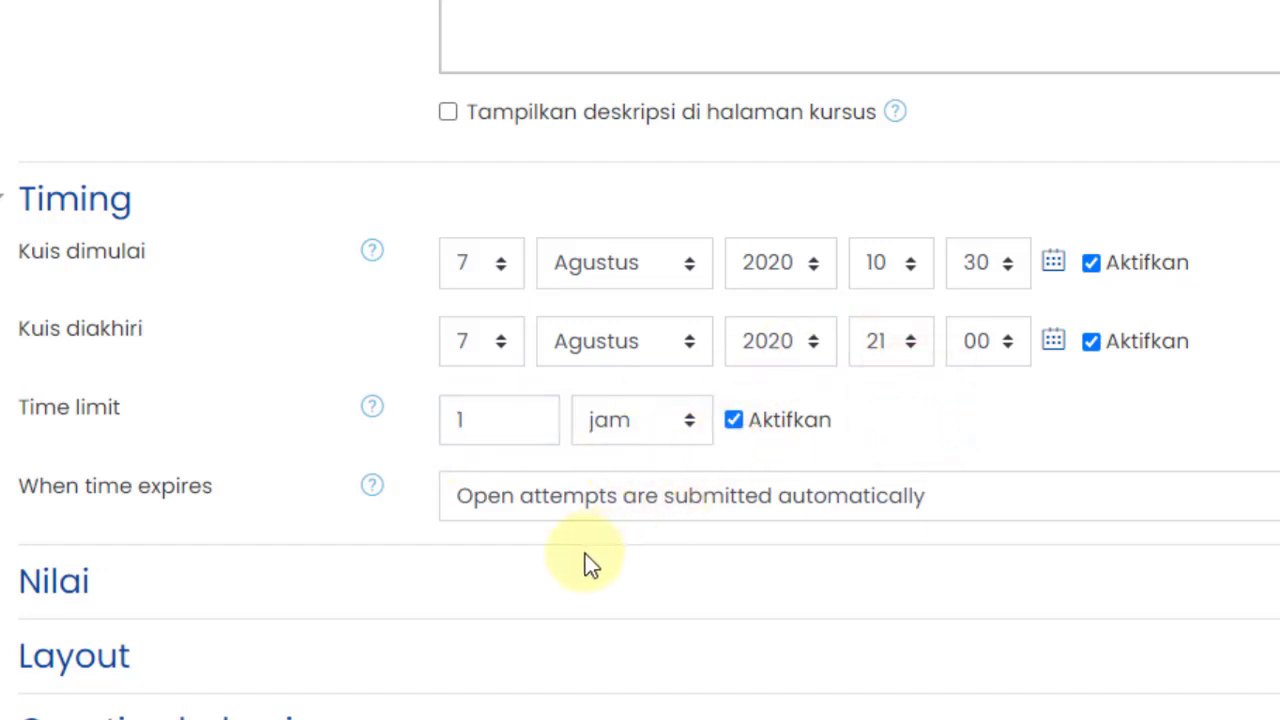
{"action": "scroll", "coordinate": [575, 499], "scroll_direction": "down", "scroll_amount": 1}
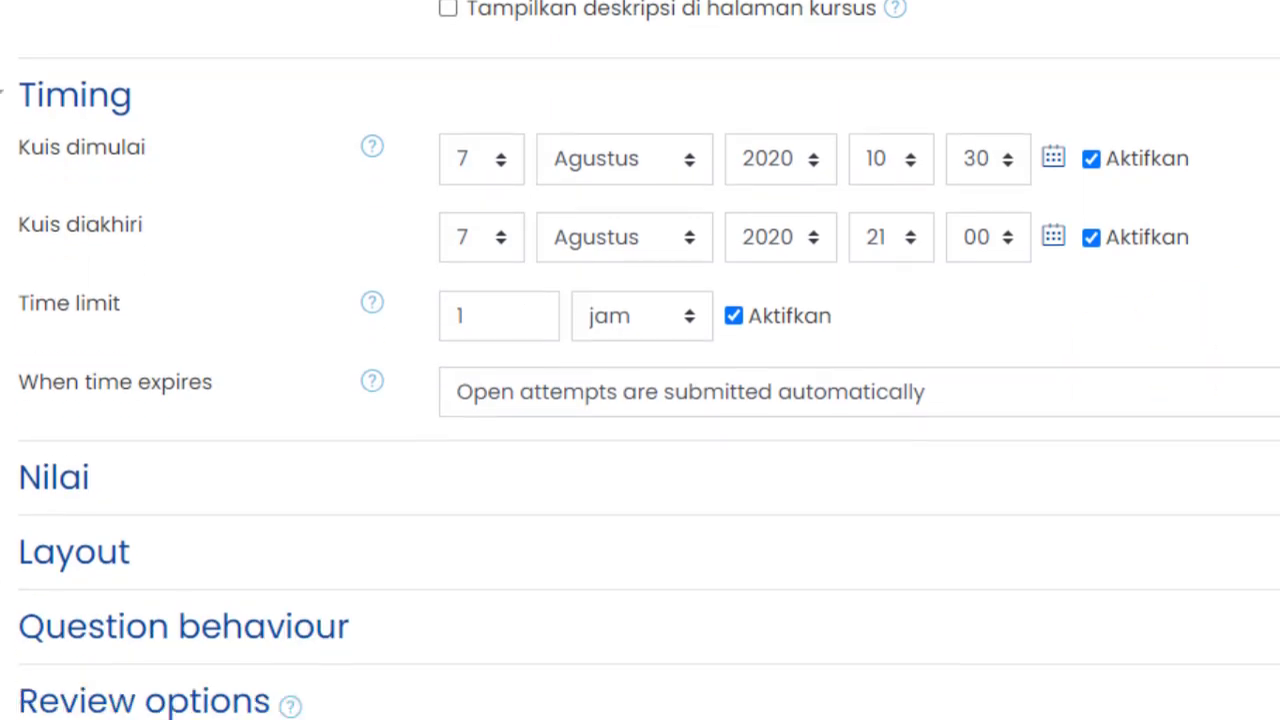
{"action": "left_click_drag", "start_coordinate": [17, 377], "coordinate": [223, 378]}
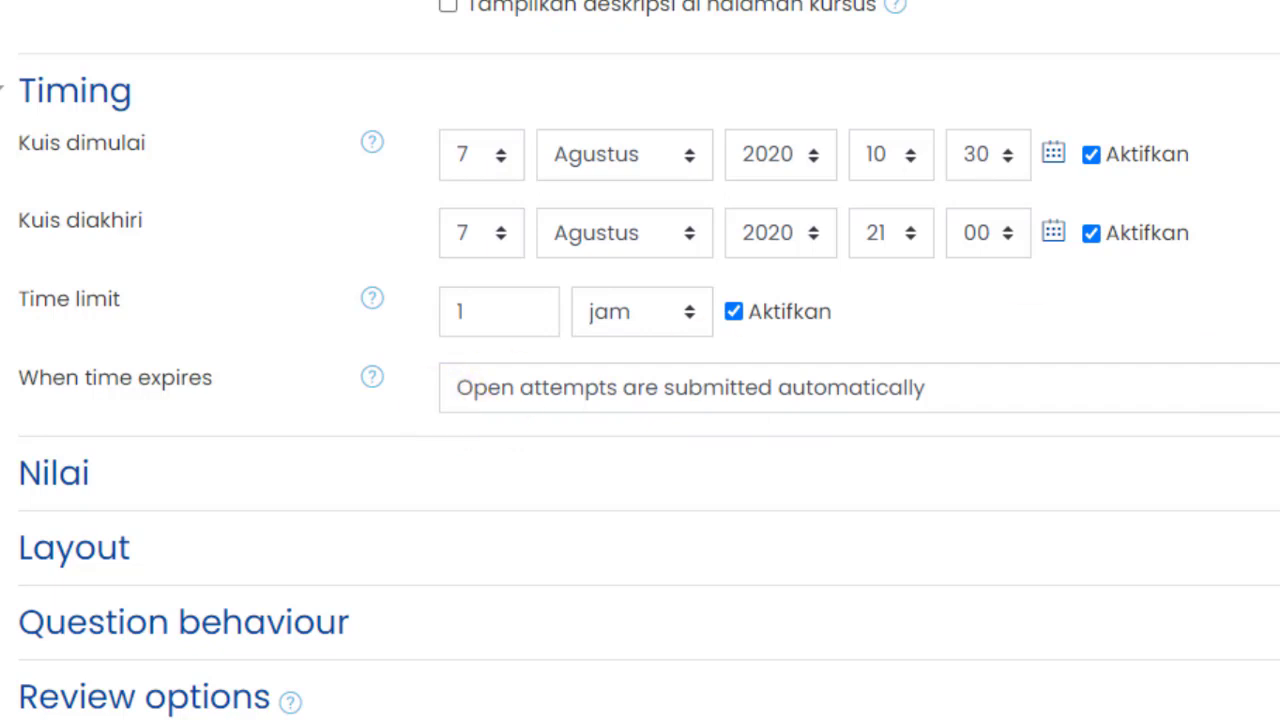
- Expand the quiz's Nilai settings
{"action": "scroll", "coordinate": [640, 360], "scroll_direction": "down", "scroll_amount": 1}
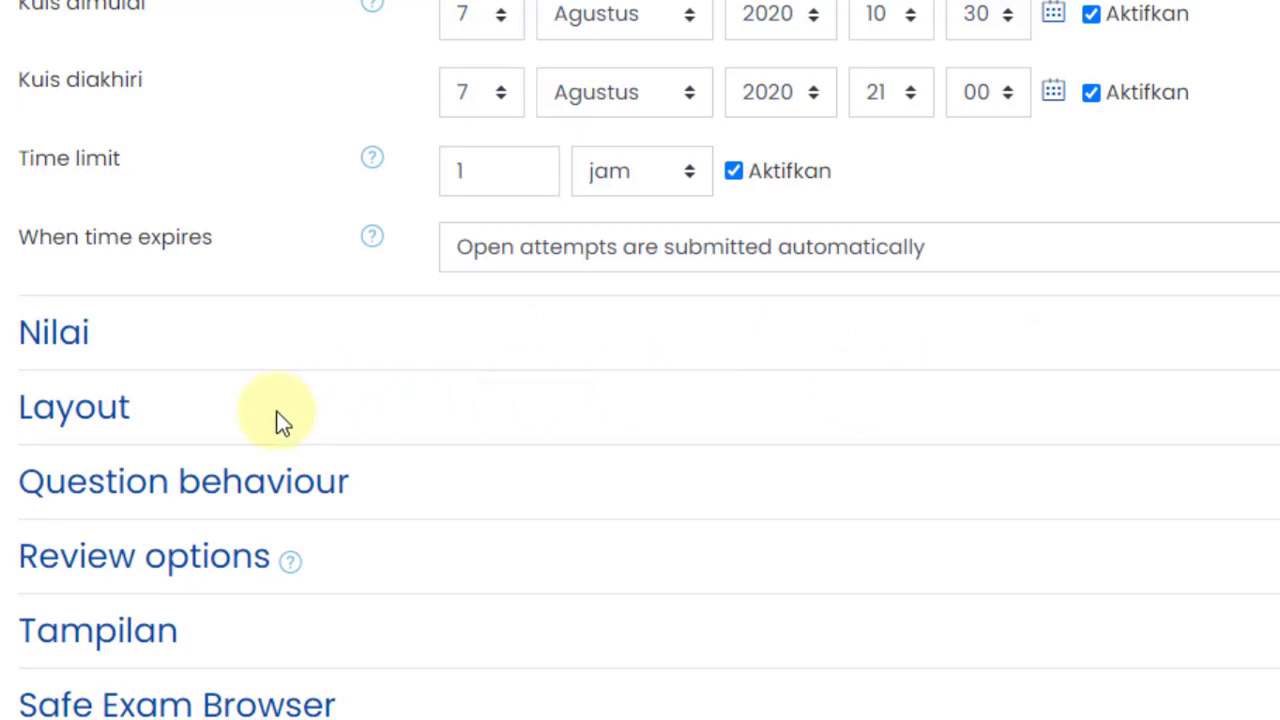
{"action": "left_click", "coordinate": [80, 336]}
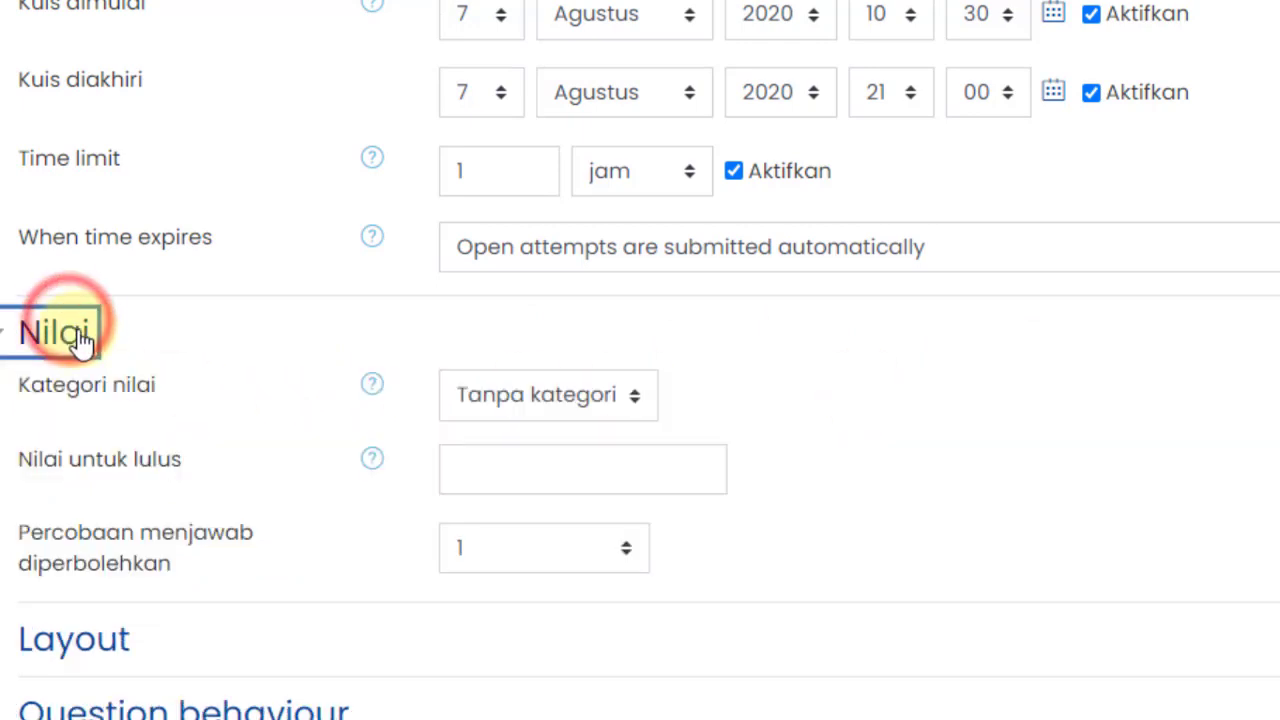
- Collapse the quiz's Nilai settings and set New page under Layout to Every 5 questions
{"action": "left_click", "coordinate": [185, 345]}
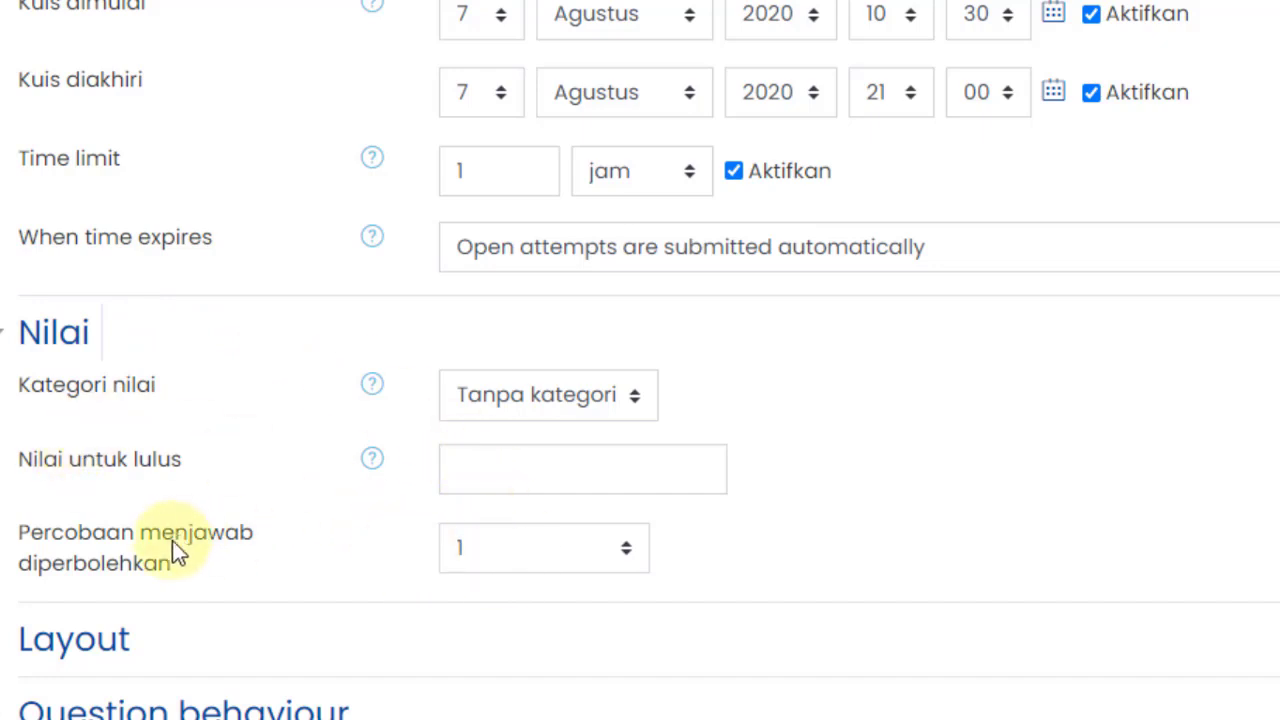
{"action": "left_click", "coordinate": [50, 340]}
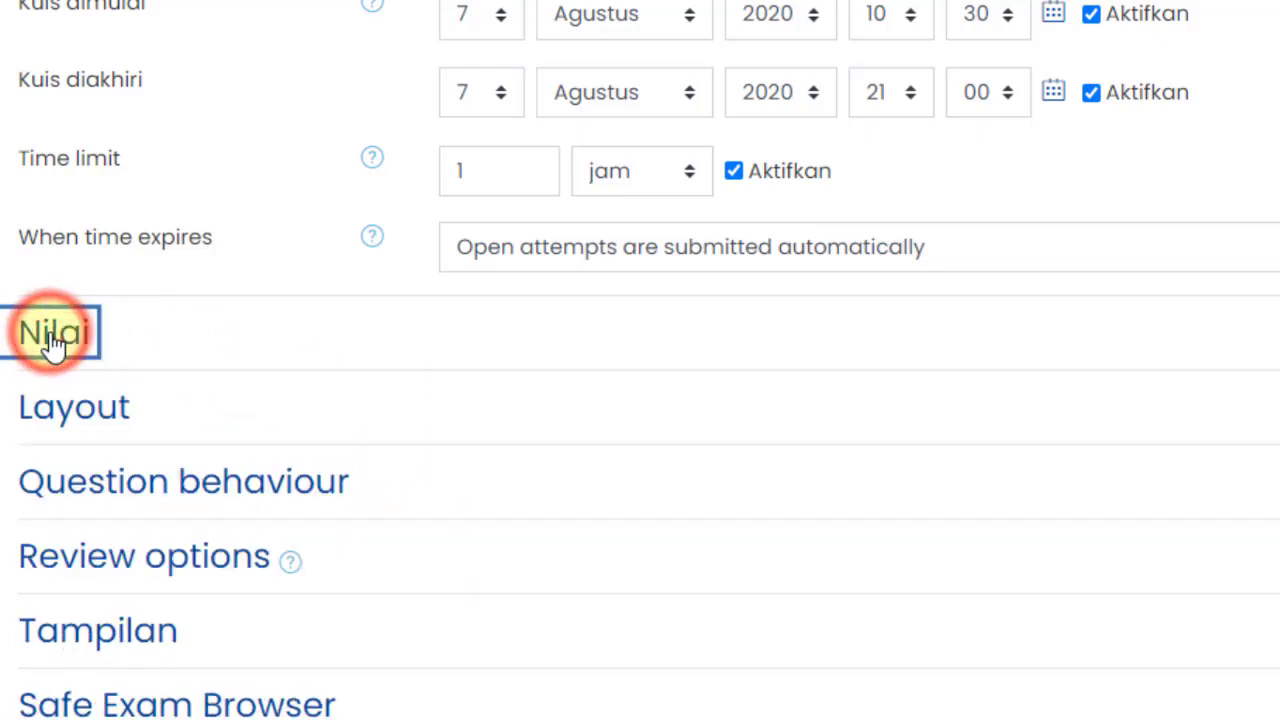
{"action": "scroll", "coordinate": [640, 360], "scroll_direction": "down", "scroll_amount": 2}
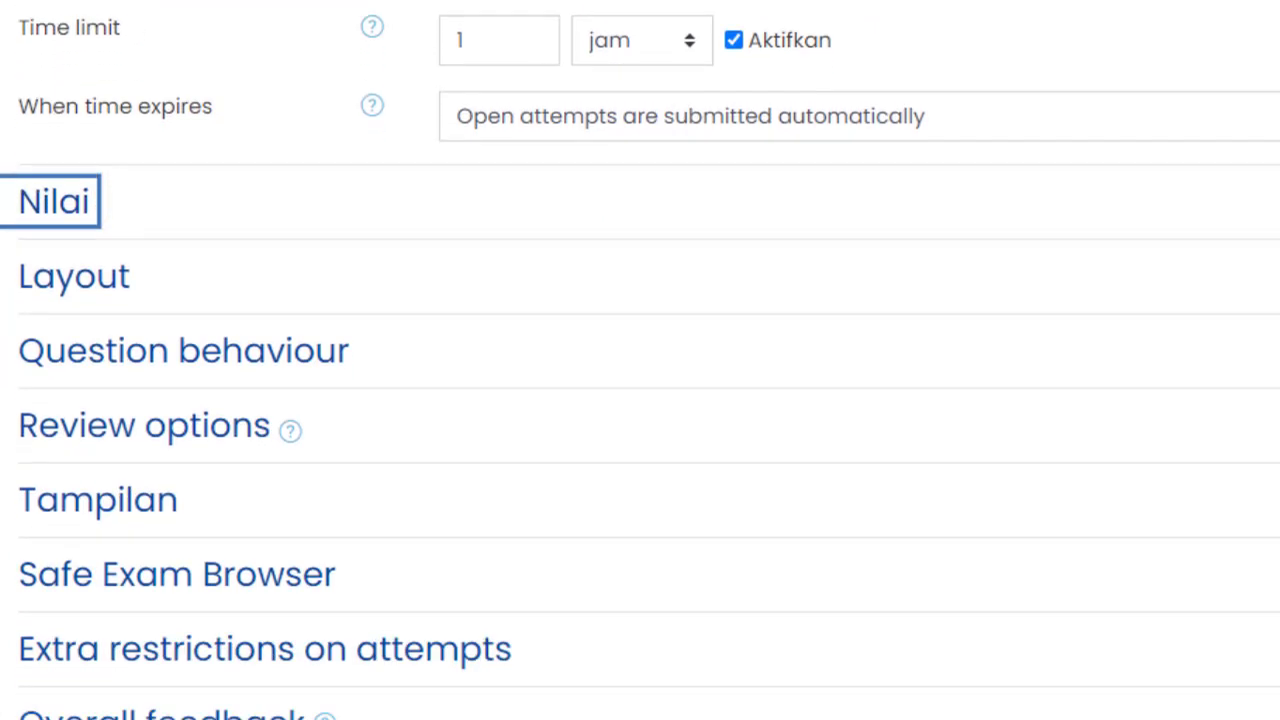
{"action": "left_click", "coordinate": [73, 281]}
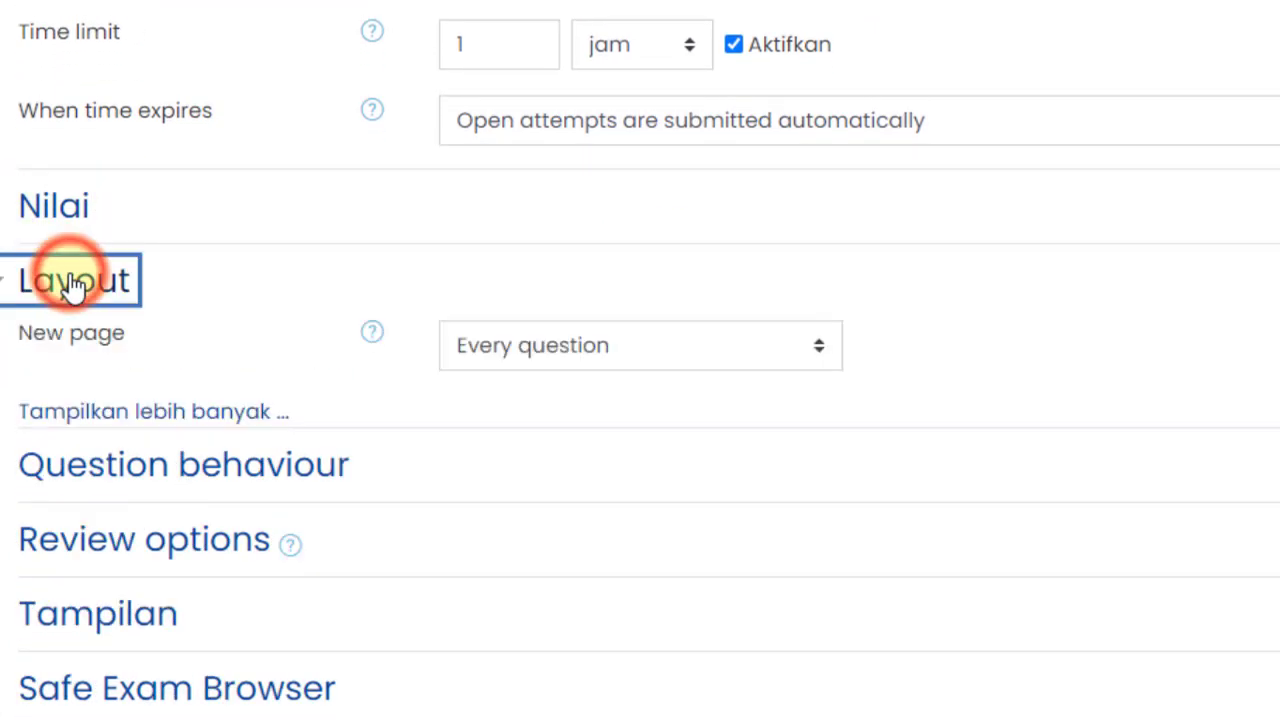
{"action": "left_click", "coordinate": [184, 302]}
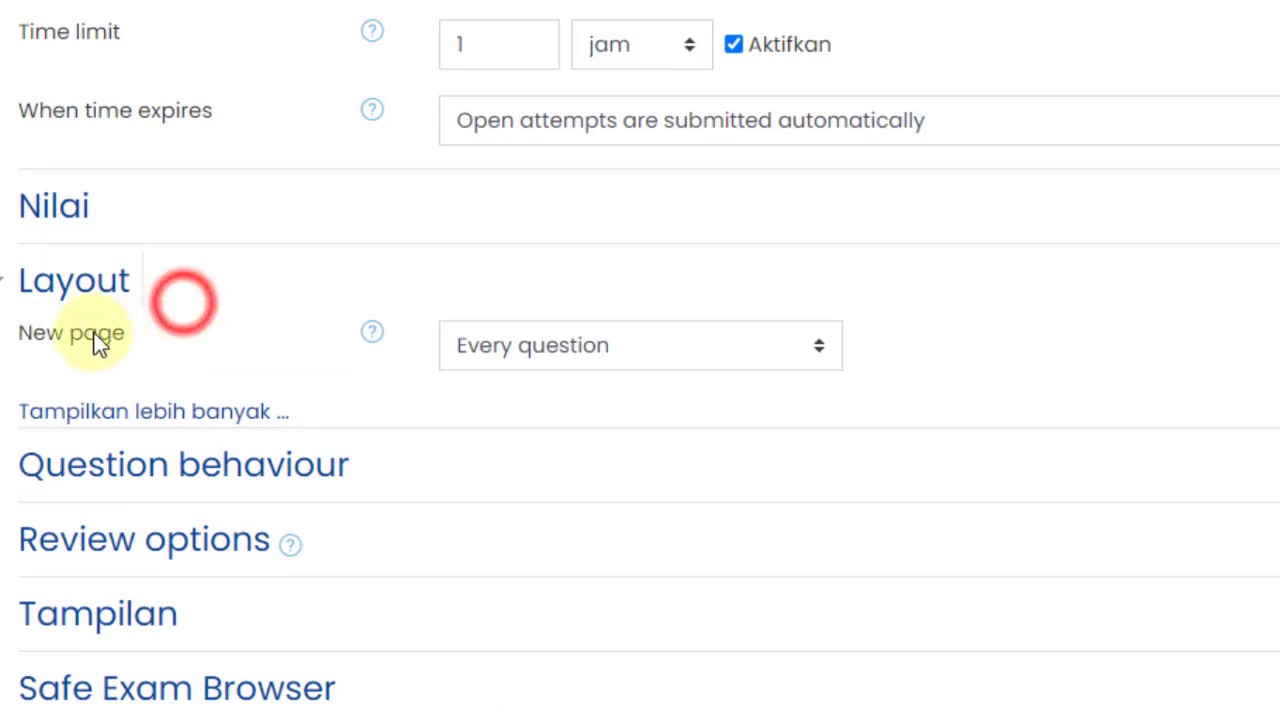
{"action": "left_click", "coordinate": [519, 348]}
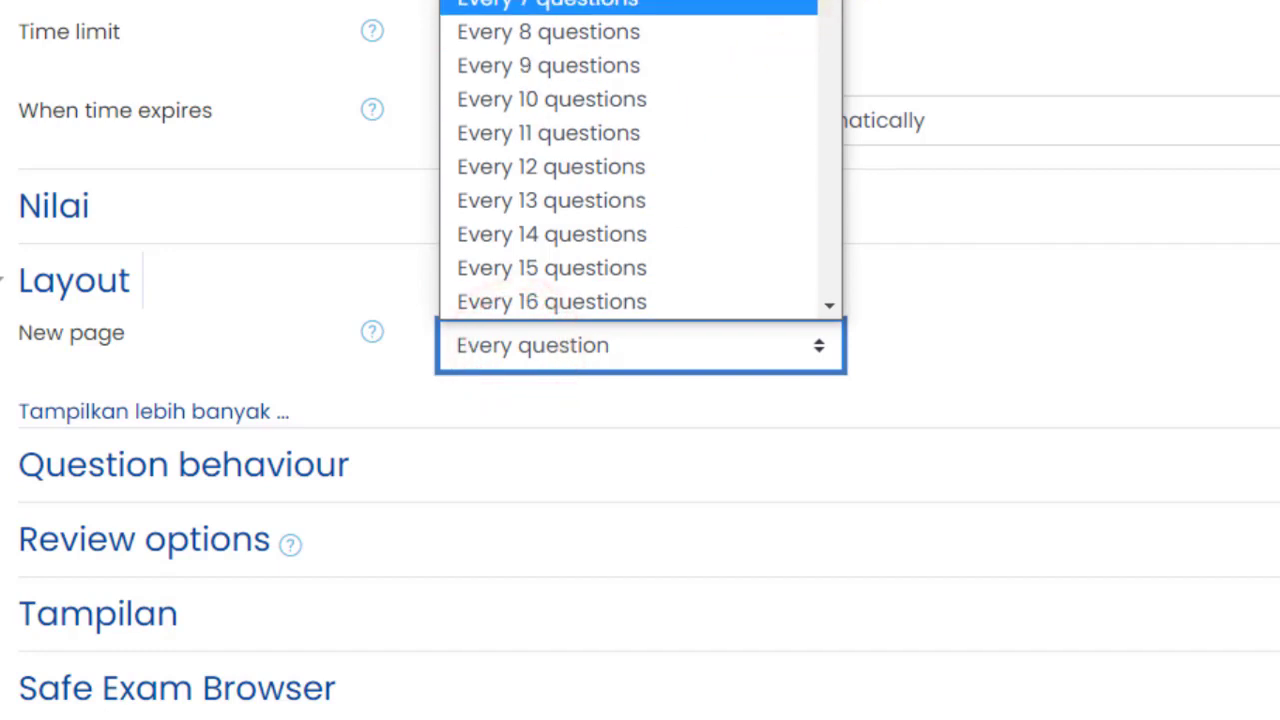
{"action": "left_click", "coordinate": [752, 0]}
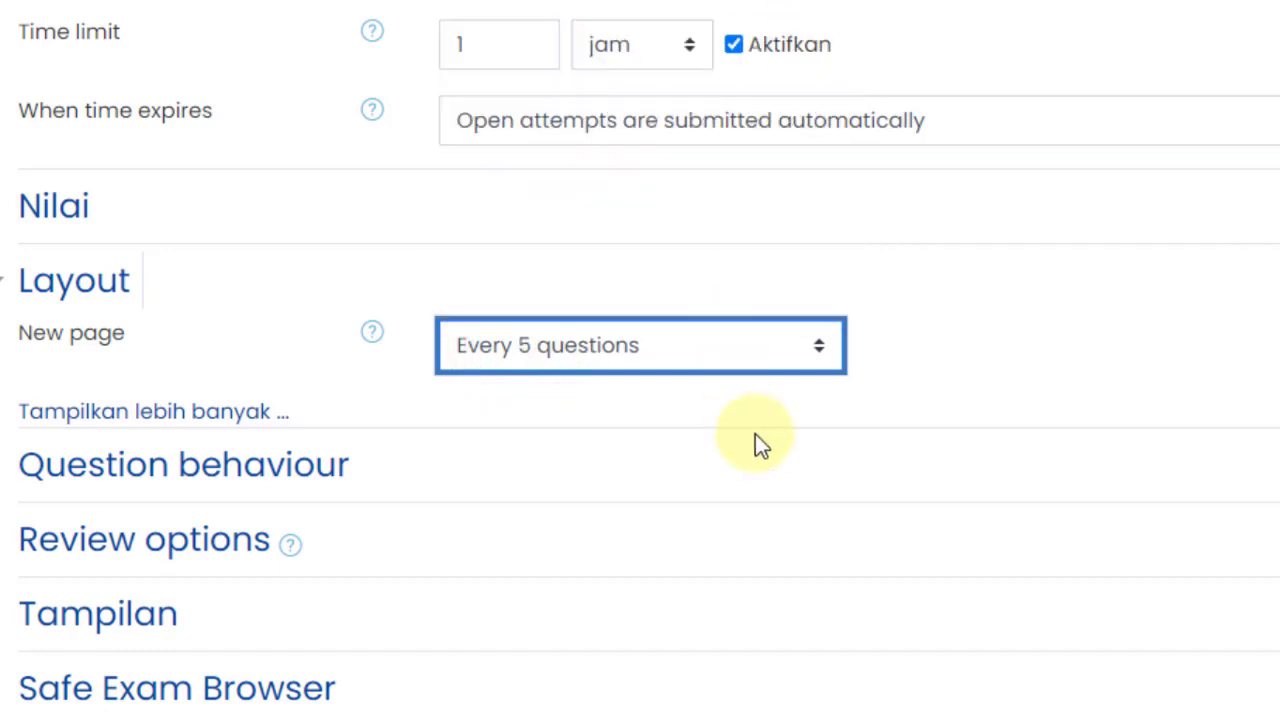
{"action": "left_click", "coordinate": [945, 372]}
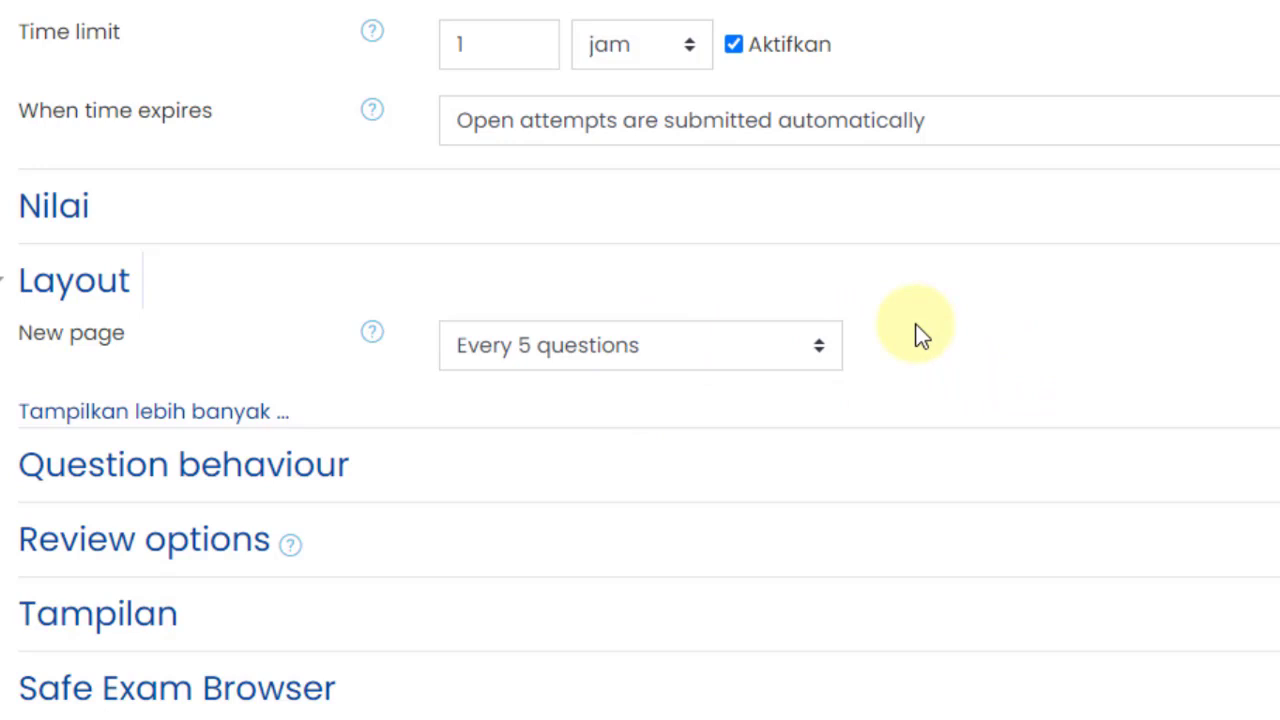
- Expand the quiz's Question behaviour settings
{"action": "scroll", "coordinate": [640, 360], "scroll_direction": "down", "scroll_amount": 4}
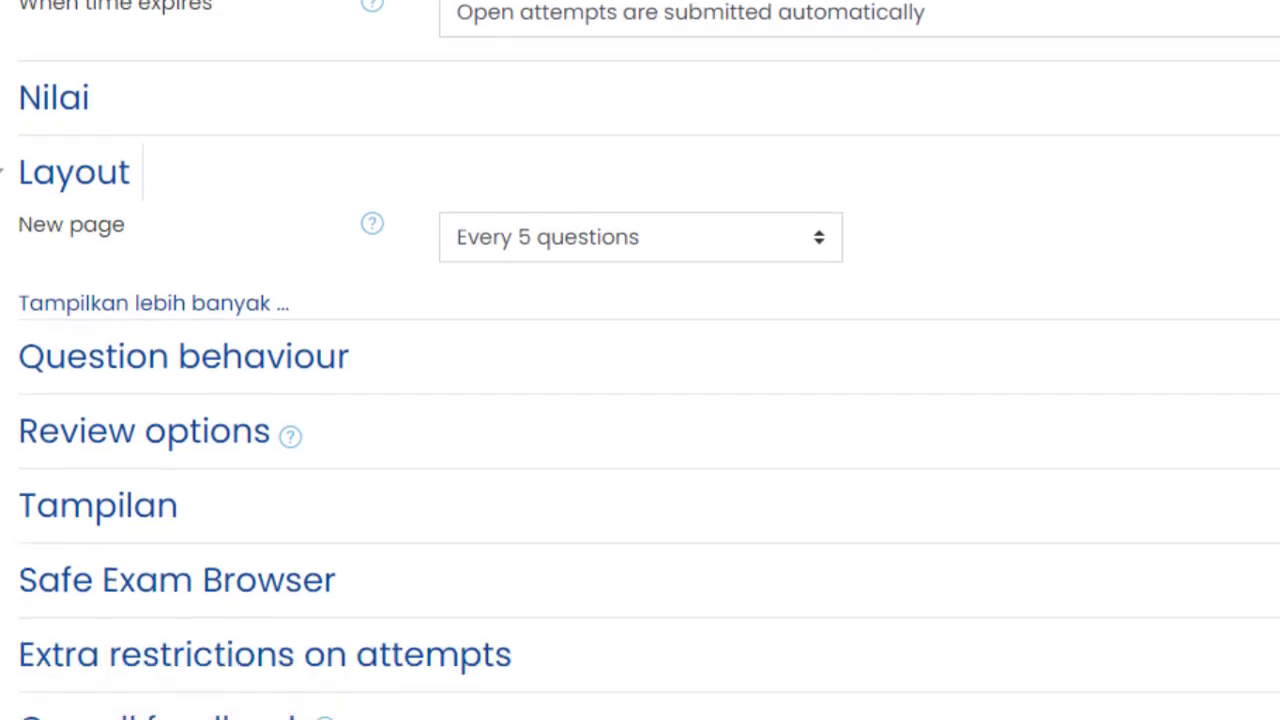
{"action": "scroll", "coordinate": [640, 360], "scroll_direction": "down", "scroll_amount": 2}
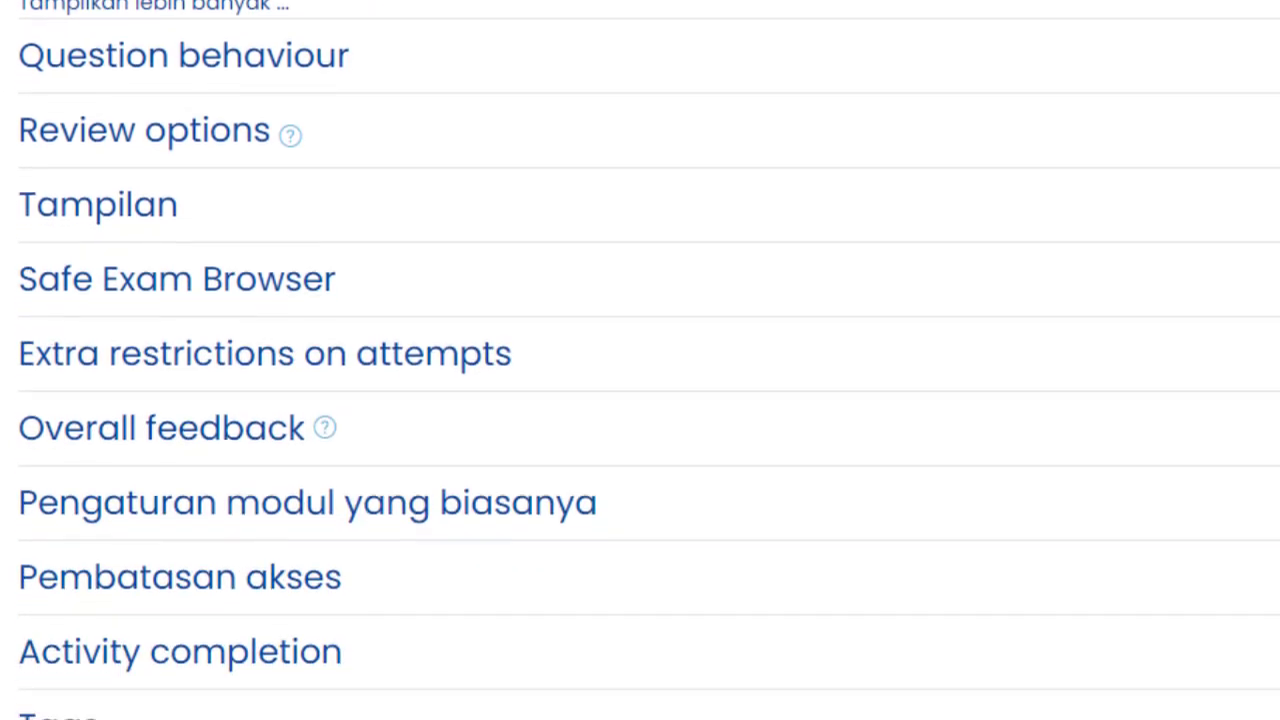
{"action": "scroll", "coordinate": [640, 360], "scroll_direction": "up", "scroll_amount": 2}
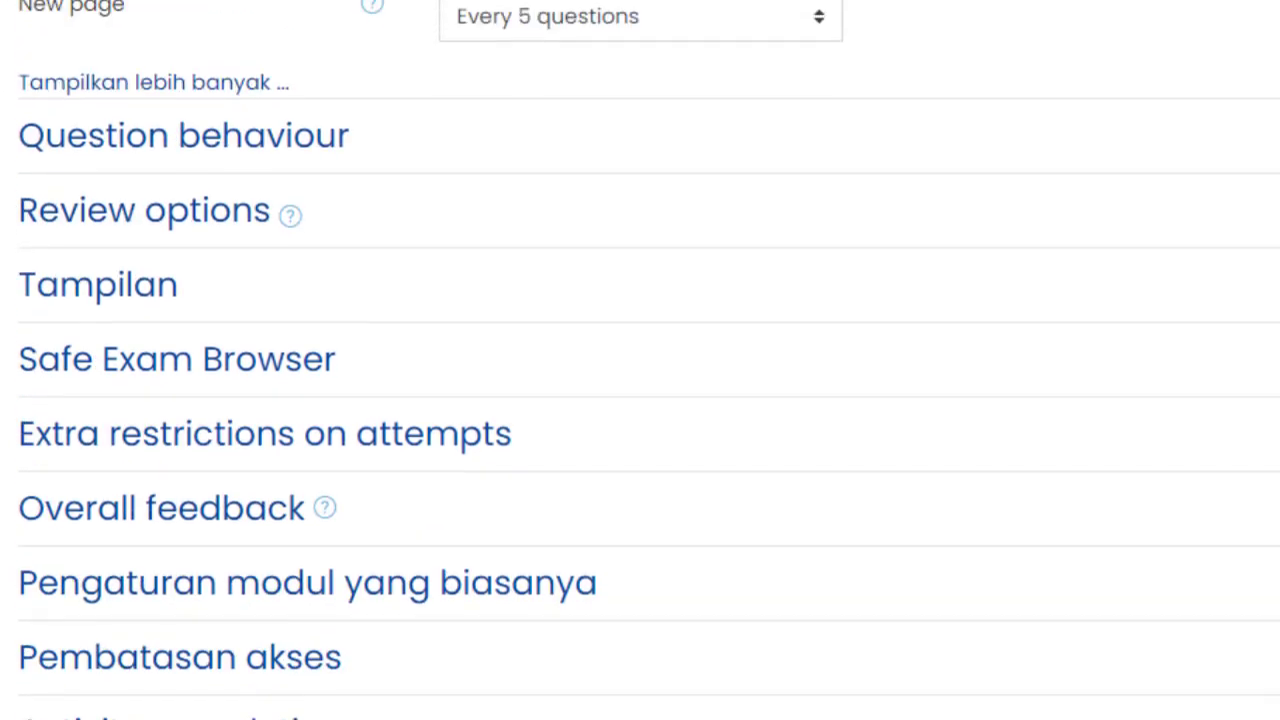
{"action": "scroll", "coordinate": [640, 360], "scroll_direction": "down", "scroll_amount": 2}
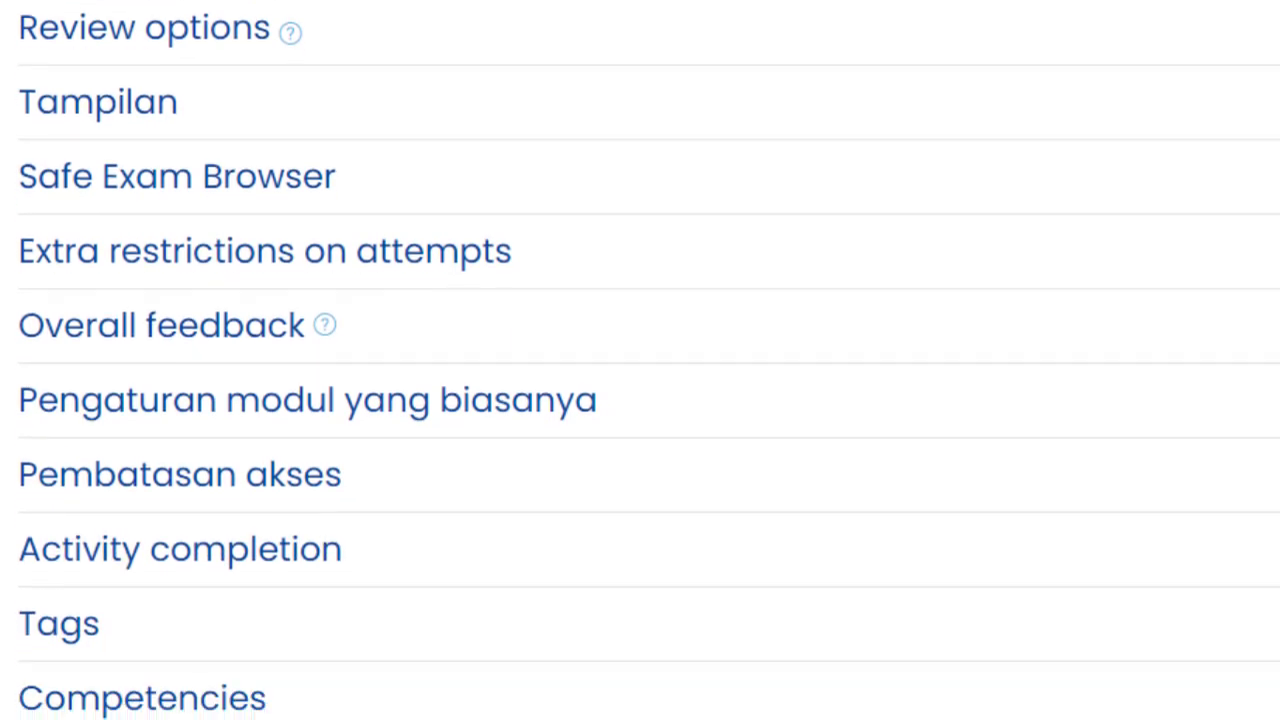
{"action": "scroll", "coordinate": [327, 195], "scroll_direction": "up", "scroll_amount": 2}
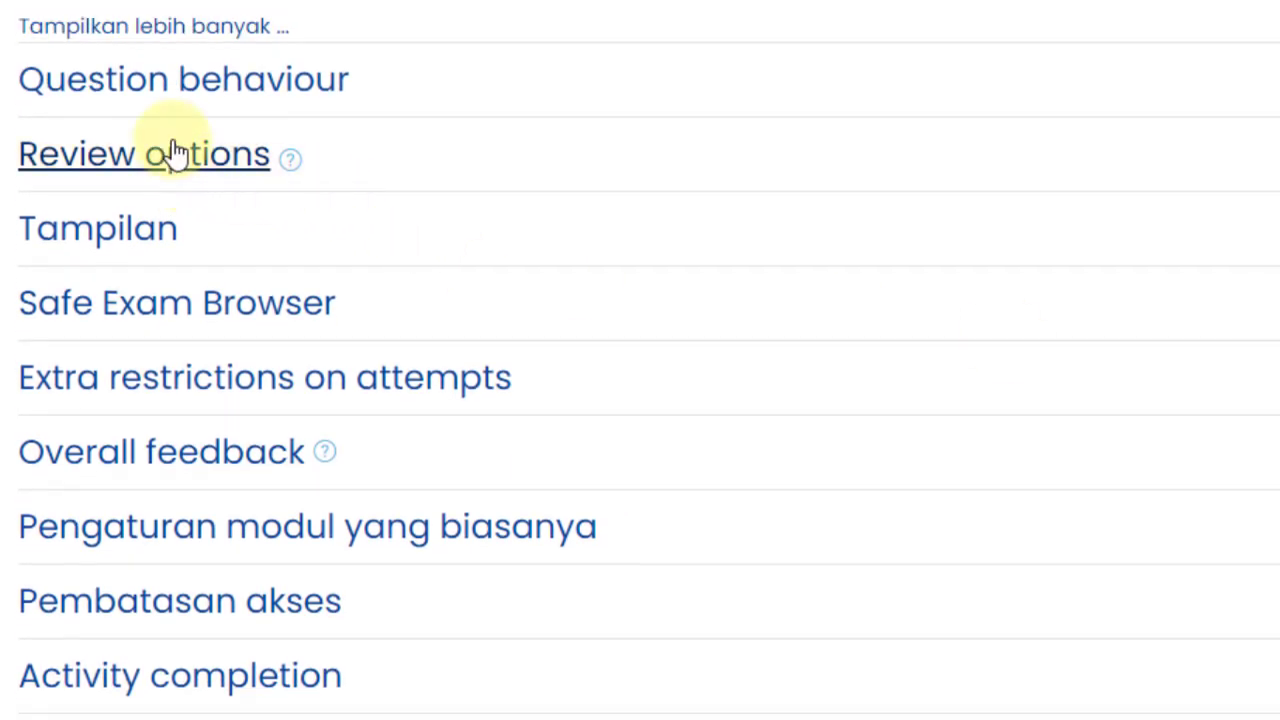
{"action": "left_click", "coordinate": [135, 92]}
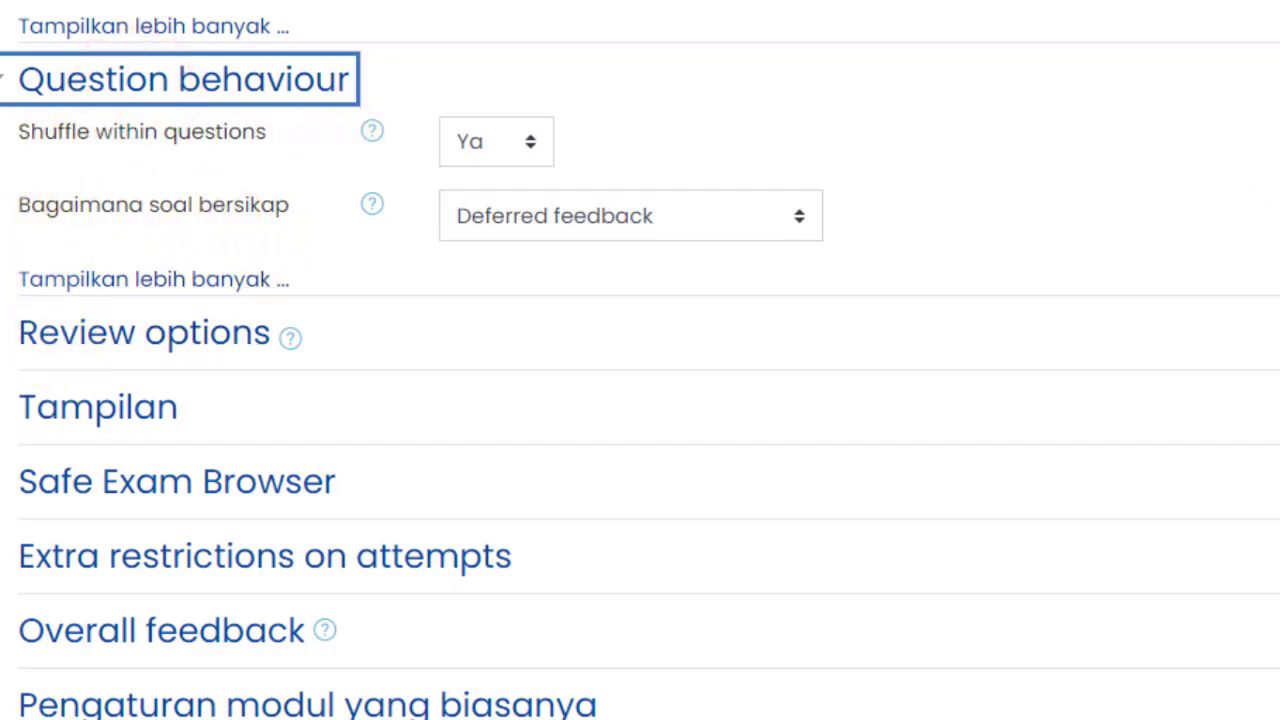
- Review the quiz's introduction, Timing, Layout and Question behaviour settings
{"action": "scroll", "coordinate": [640, 360], "scroll_direction": "up", "scroll_amount": 3}
{"action": "scroll", "coordinate": [640, 360], "scroll_direction": "down", "scroll_amount": 1}
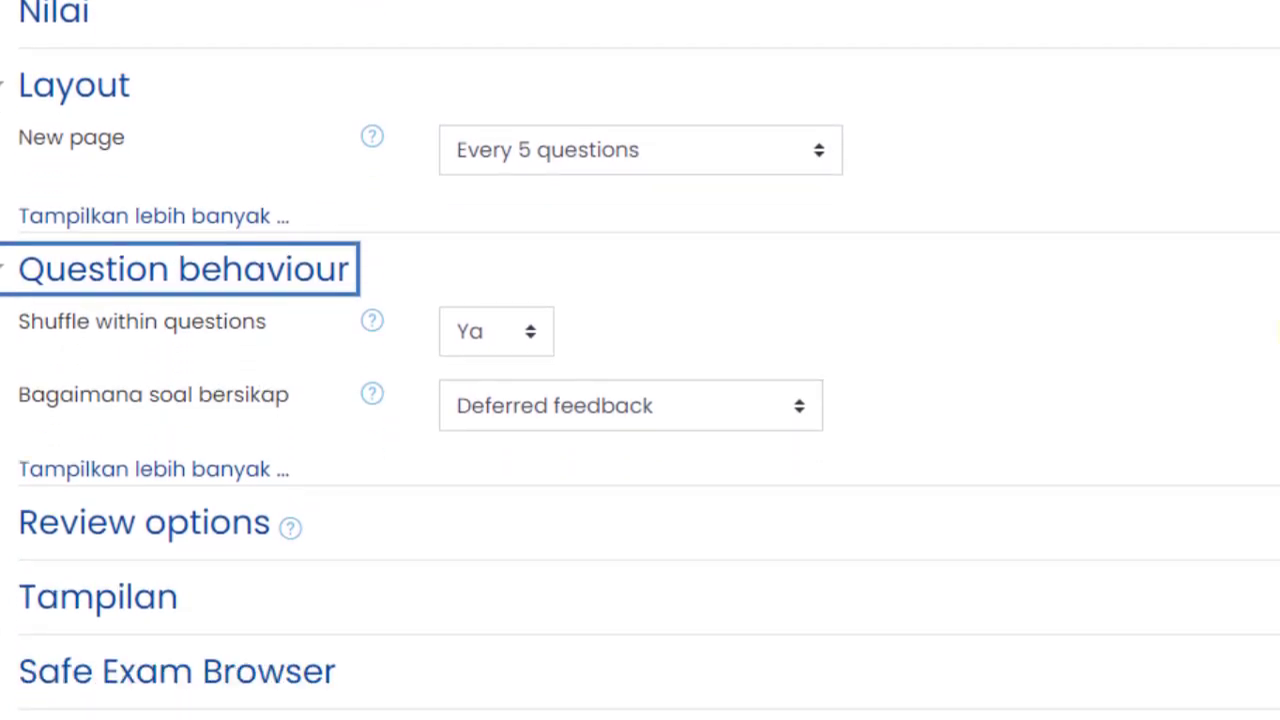
{"action": "scroll", "coordinate": [640, 360], "scroll_direction": "up", "scroll_amount": 5}
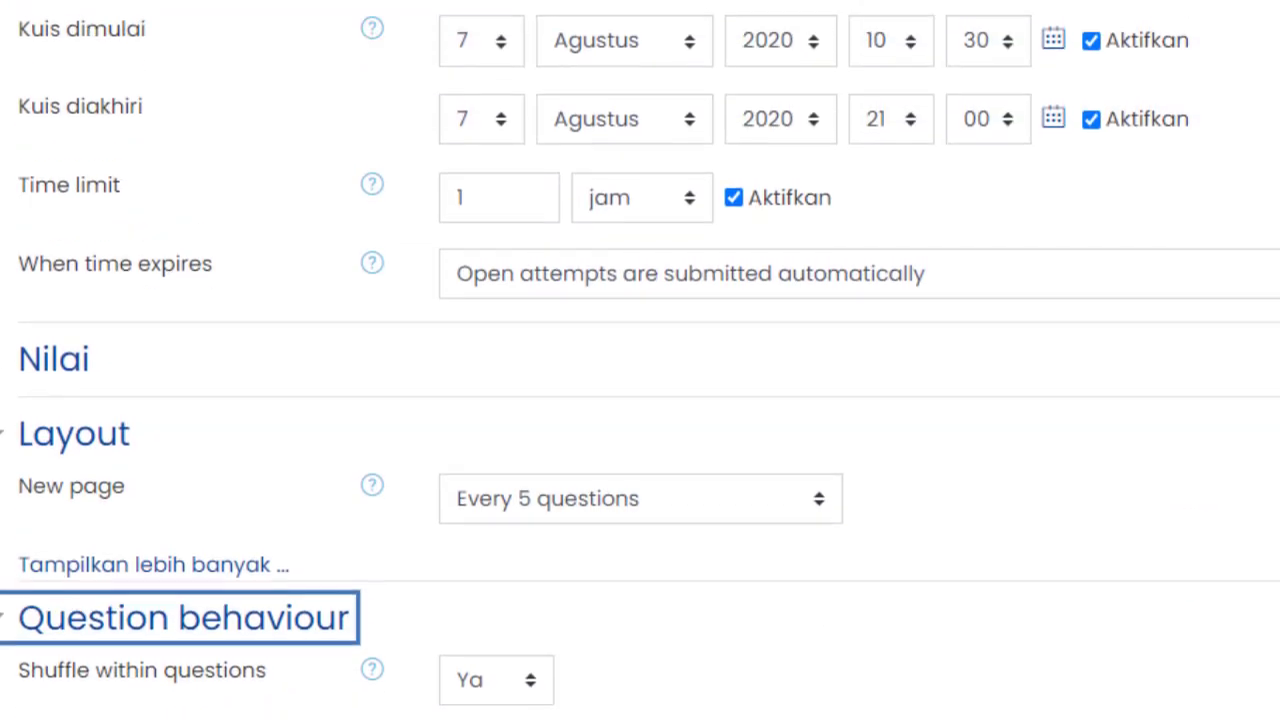
{"action": "scroll", "coordinate": [640, 360], "scroll_direction": "up", "scroll_amount": 5}
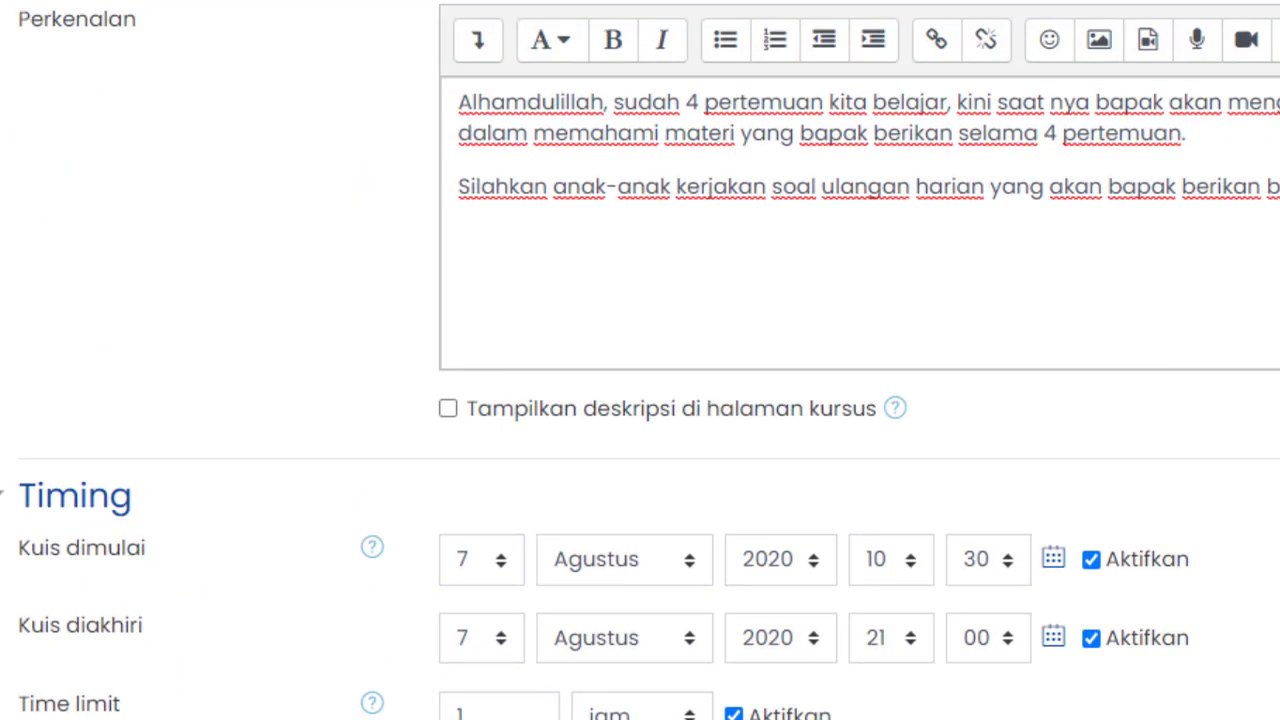
{"action": "scroll", "coordinate": [640, 360], "scroll_direction": "down", "scroll_amount": 2}
{"action": "scroll", "coordinate": [640, 360], "scroll_direction": "down", "scroll_amount": 7}
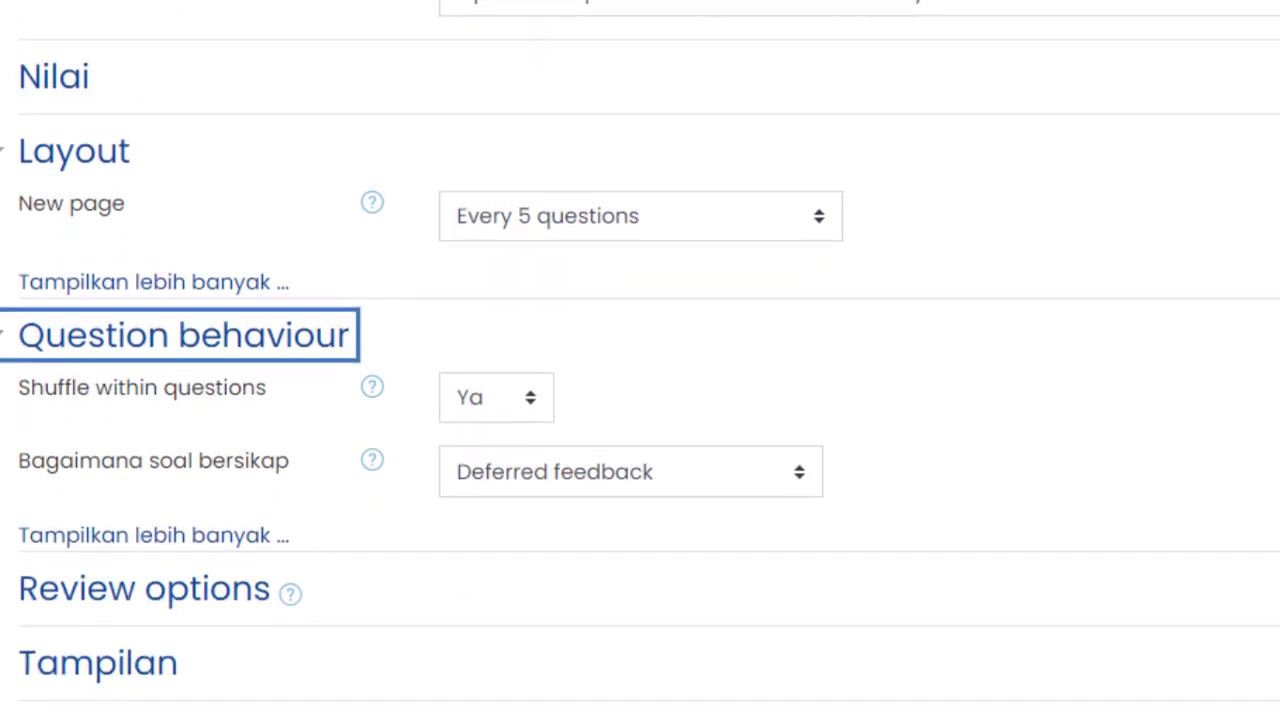
{"action": "scroll", "coordinate": [640, 360], "scroll_direction": "down", "scroll_amount": 1}
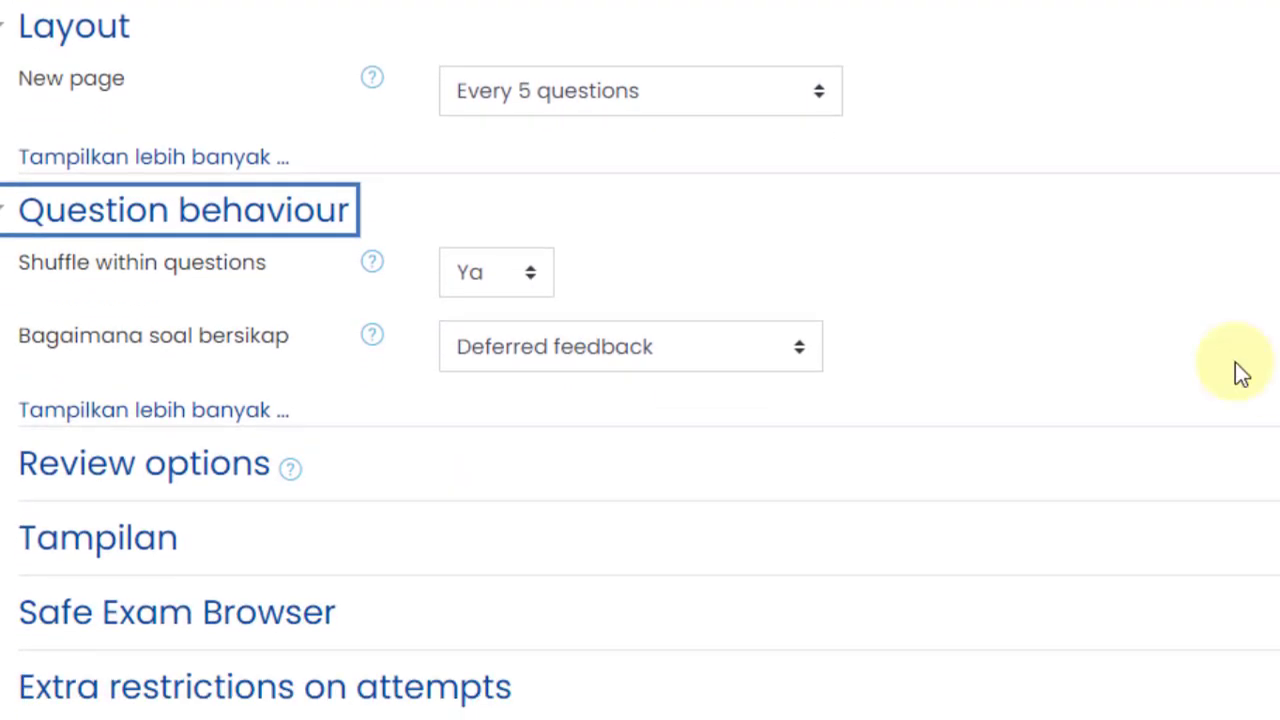
{"action": "left_click", "coordinate": [1163, 343]}
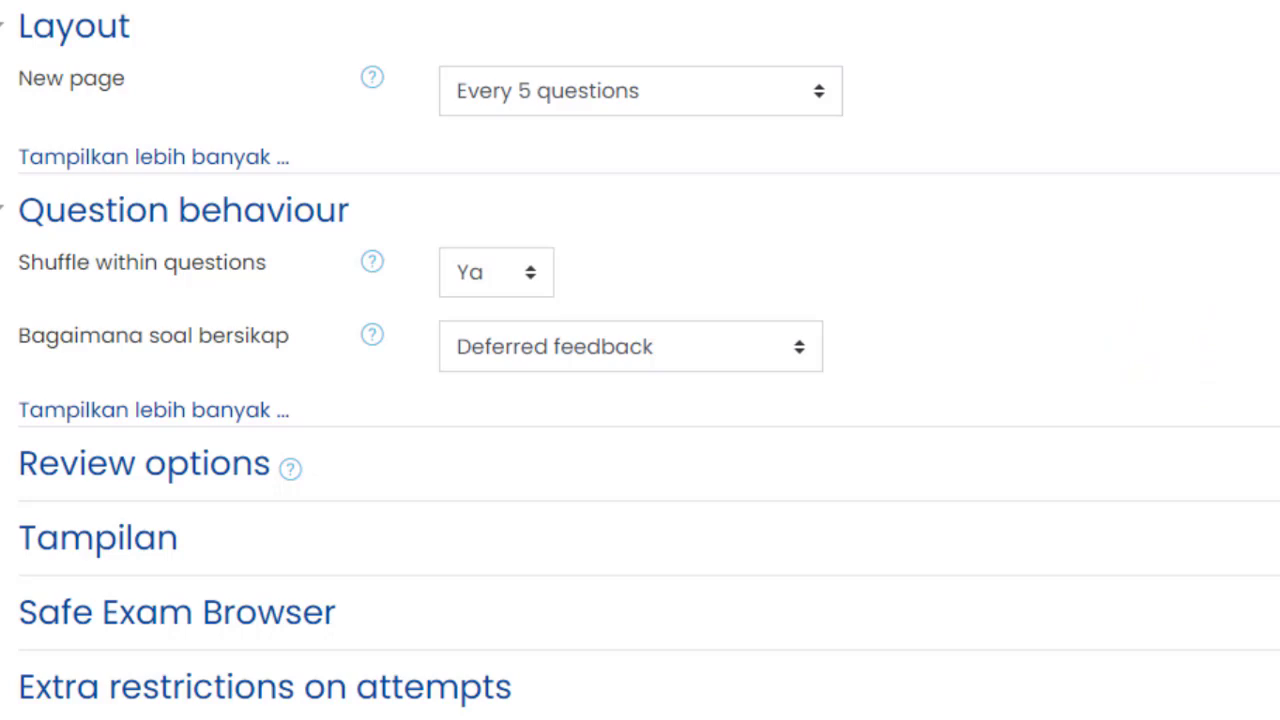
- Look over the remaining collapsed setting sections and the whole quiz form up to its name before saving
{"action": "scroll", "coordinate": [640, 360], "scroll_direction": "down", "scroll_amount": 2}
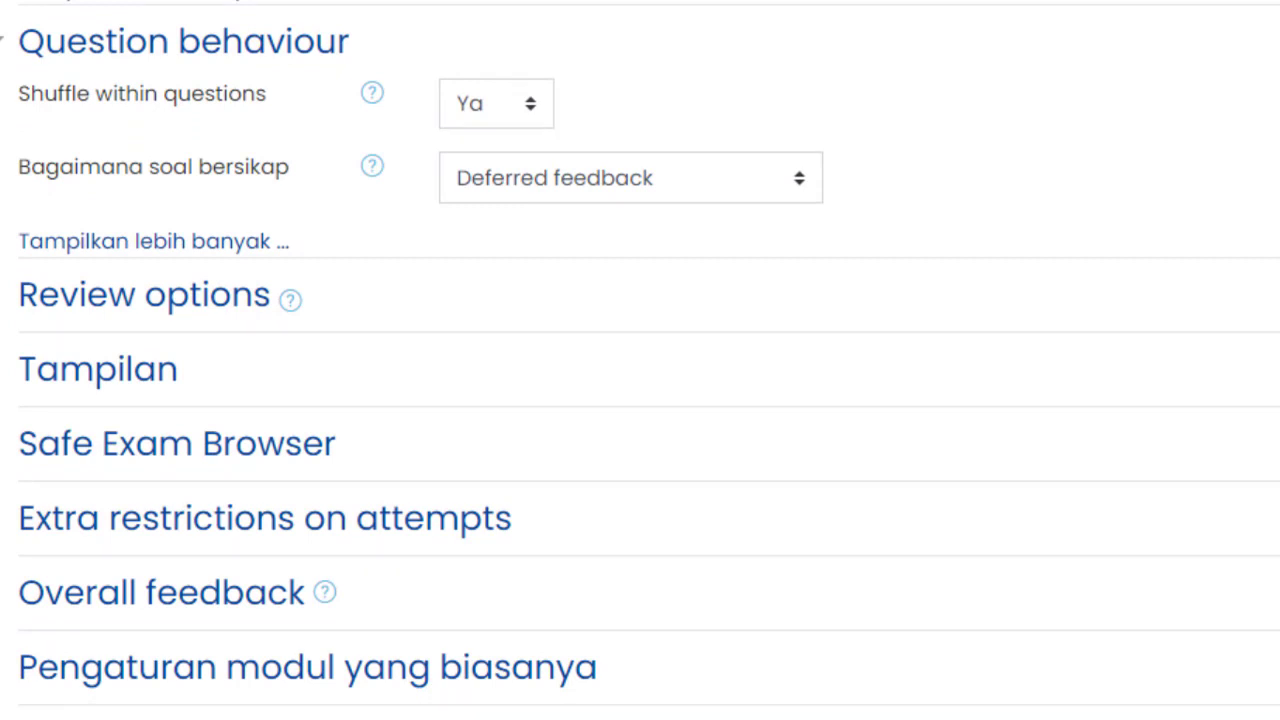
{"action": "scroll", "coordinate": [640, 360], "scroll_direction": "down", "scroll_amount": 4}
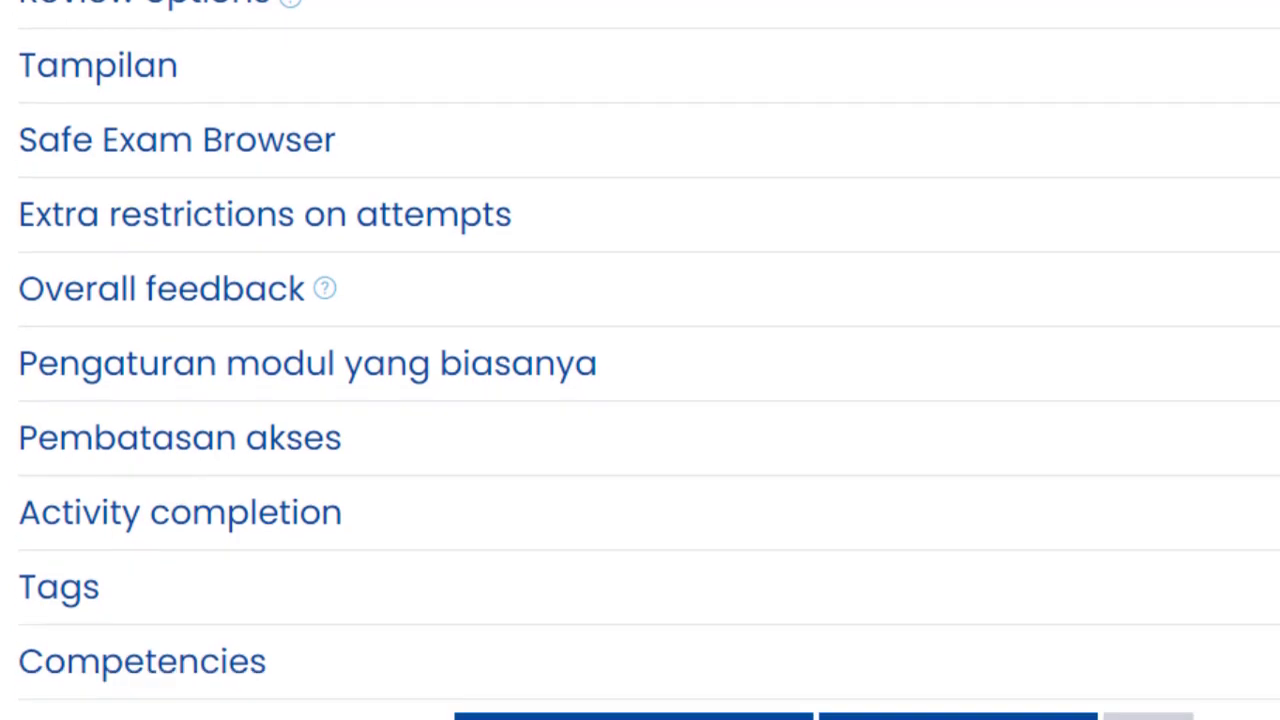
{"action": "scroll", "coordinate": [640, 360], "scroll_direction": "down", "scroll_amount": 2}
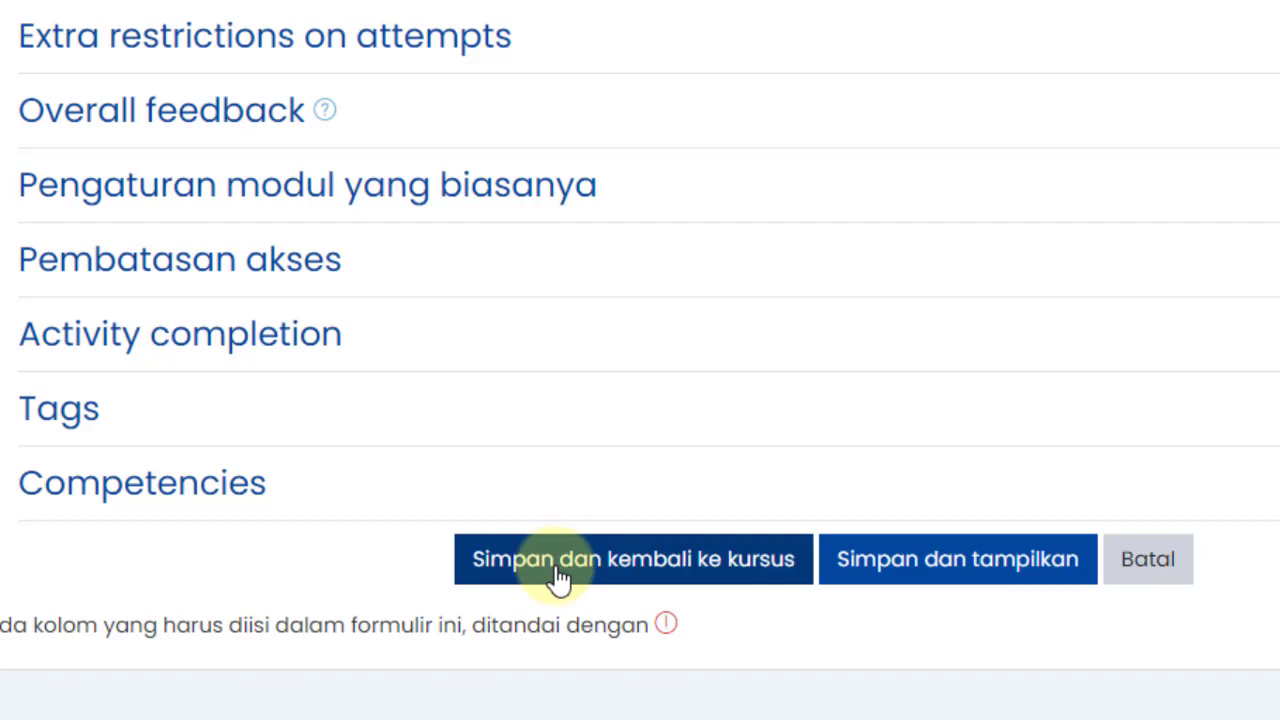
{"action": "scroll", "coordinate": [1092, 432], "scroll_direction": "down", "scroll_amount": 3}
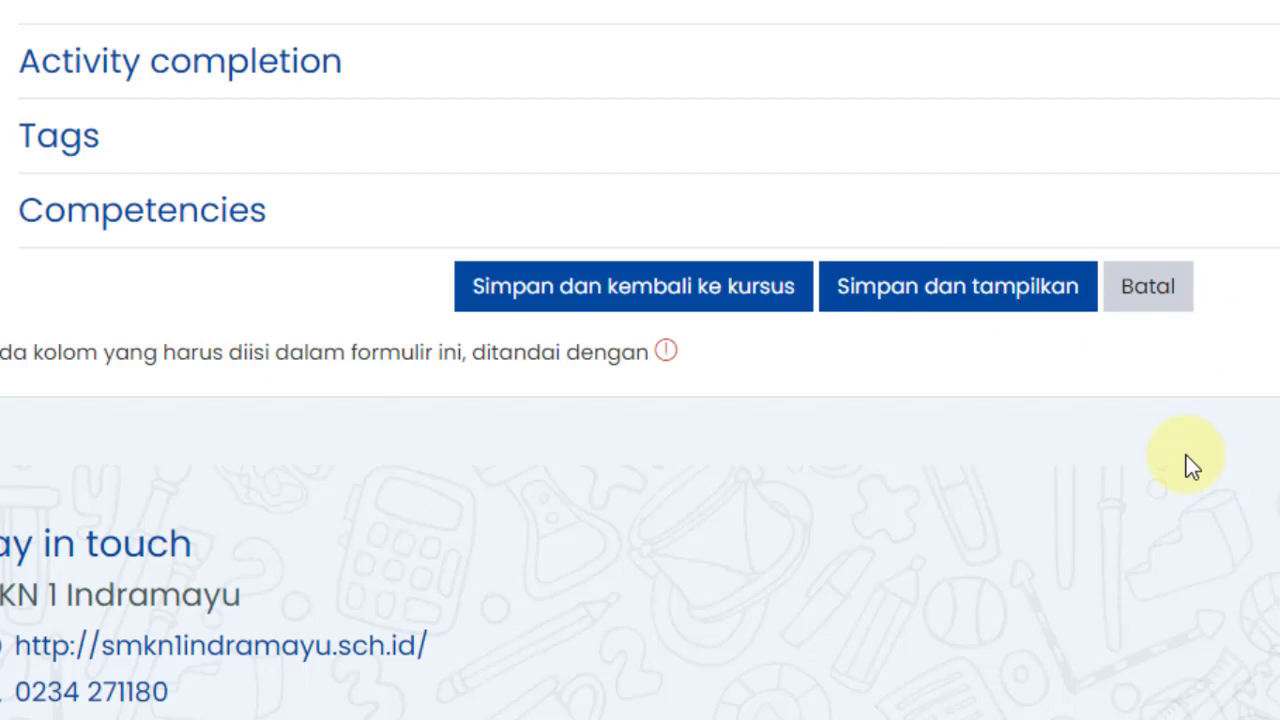
{"action": "scroll", "coordinate": [640, 360], "scroll_direction": "up", "scroll_amount": 10}
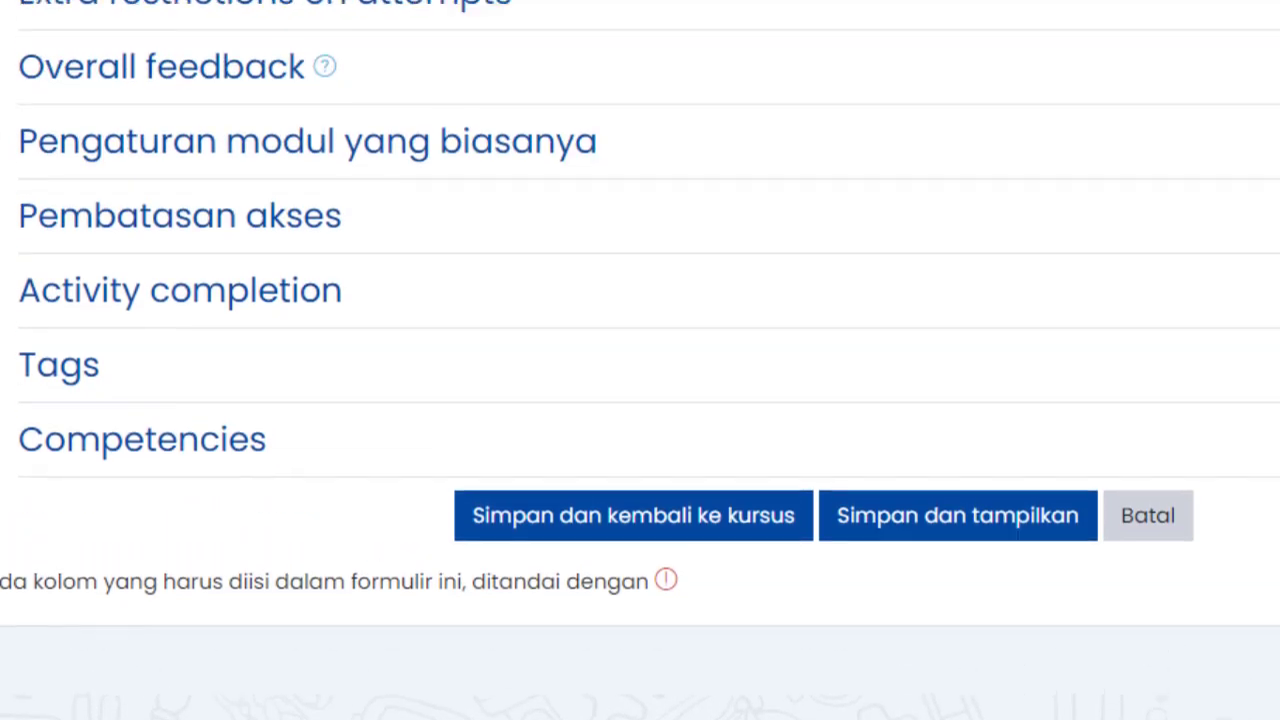
{"action": "scroll", "coordinate": [640, 360], "scroll_direction": "up", "scroll_amount": 10}
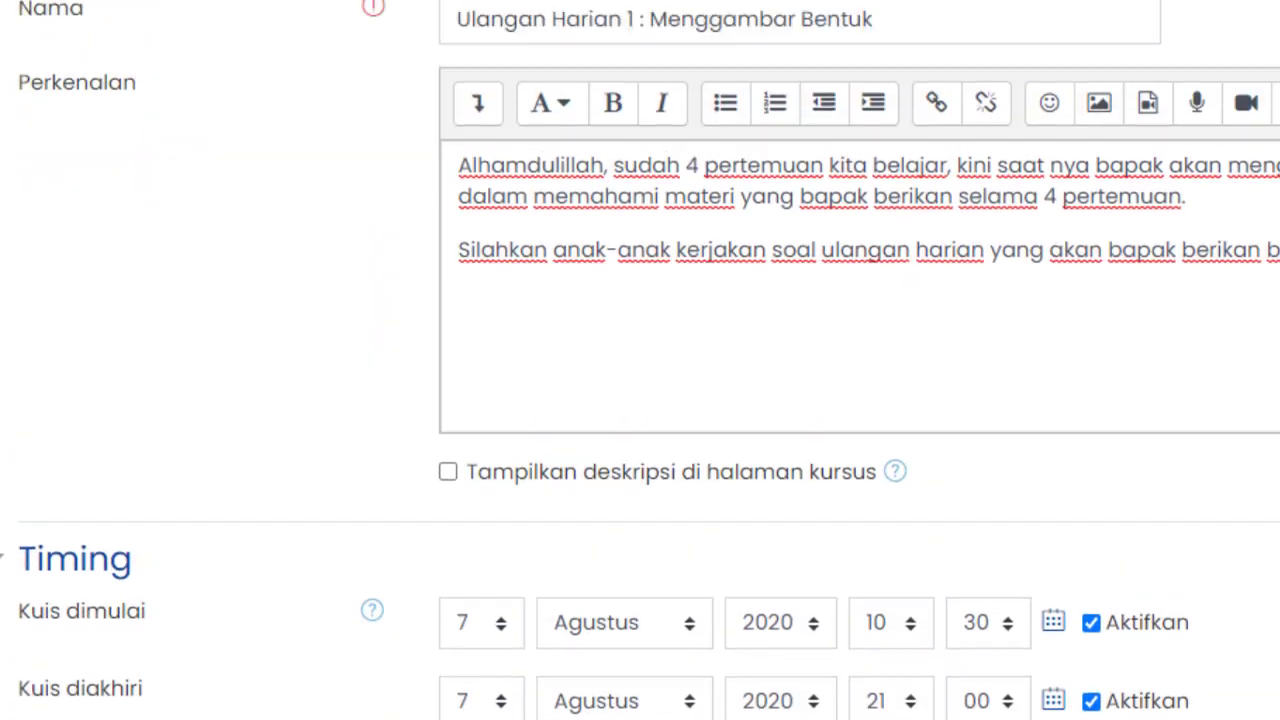
{"action": "scroll", "coordinate": [640, 360], "scroll_direction": "up", "scroll_amount": 1}
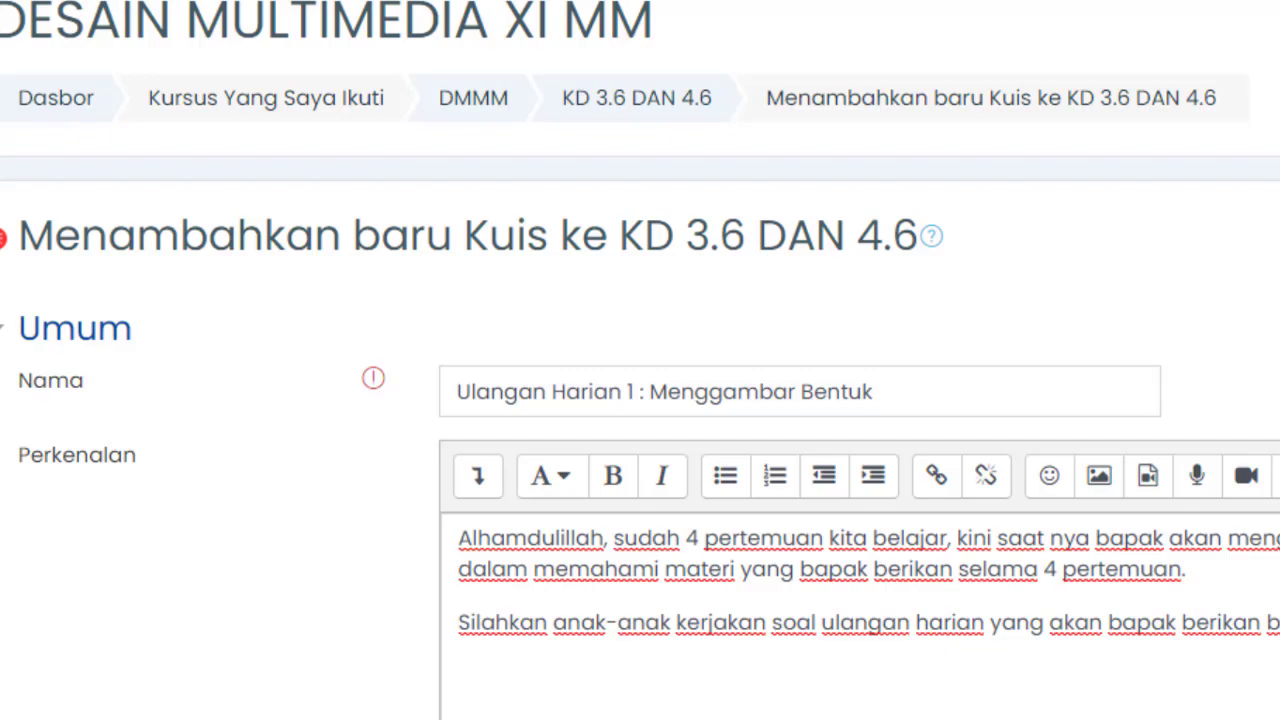
- Save the new quiz and display its page
{"action": "scroll", "coordinate": [640, 360], "scroll_direction": "down", "scroll_amount": 1}
{"action": "left_click_drag", "start_coordinate": [1270, 276], "coordinate": [1268, 598]}
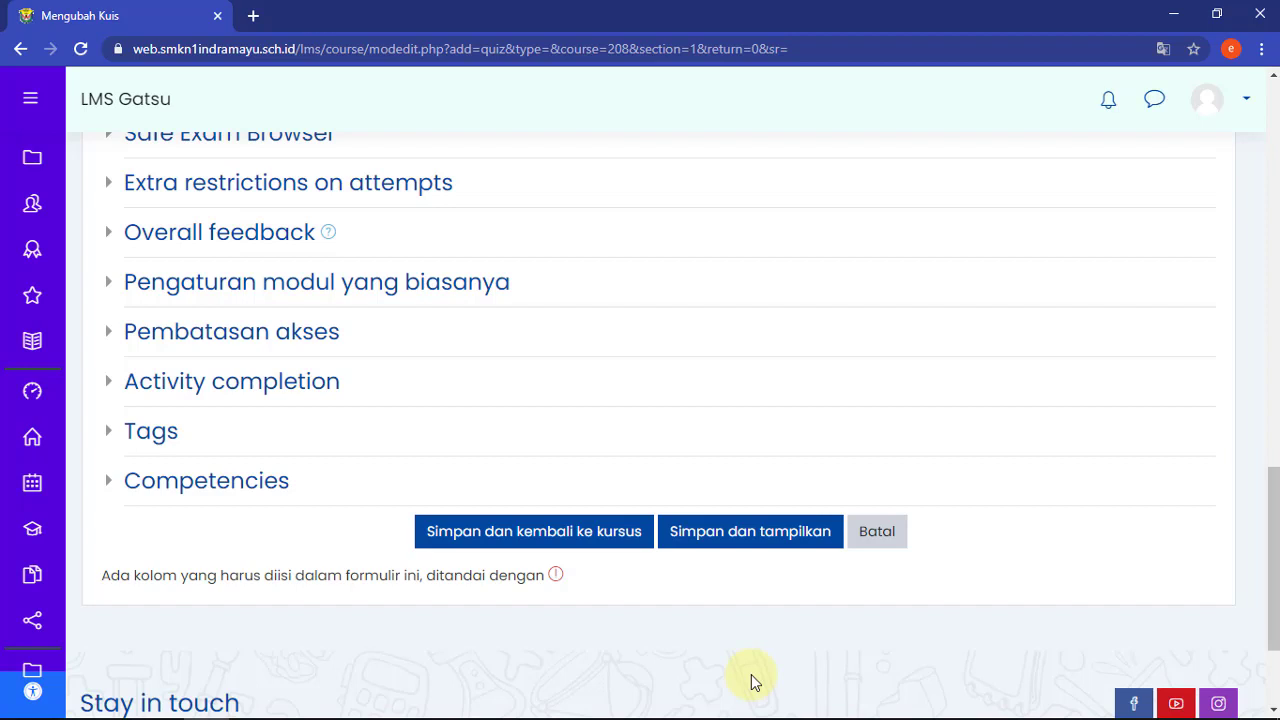
{"action": "left_click", "coordinate": [710, 535]}
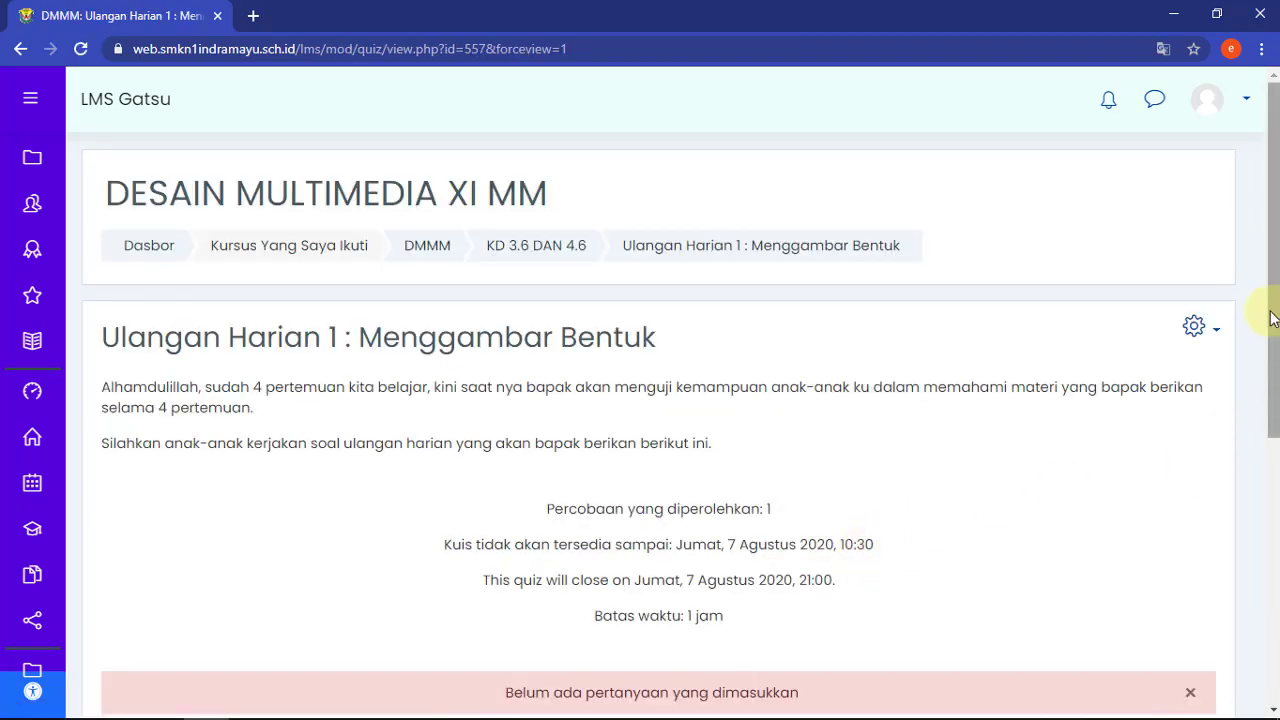
- Examine the saved quiz page's title, introduction text and breadcrumb path from DMMM to the quiz
{"action": "mouse_move", "coordinate": [1272, 314]}
{"action": "left_mouse_down"}
{"action": "mouse_move", "coordinate": [1272, 470]}
{"action": "mouse_move", "coordinate": [1271, 331]}
{"action": "left_mouse_up"}
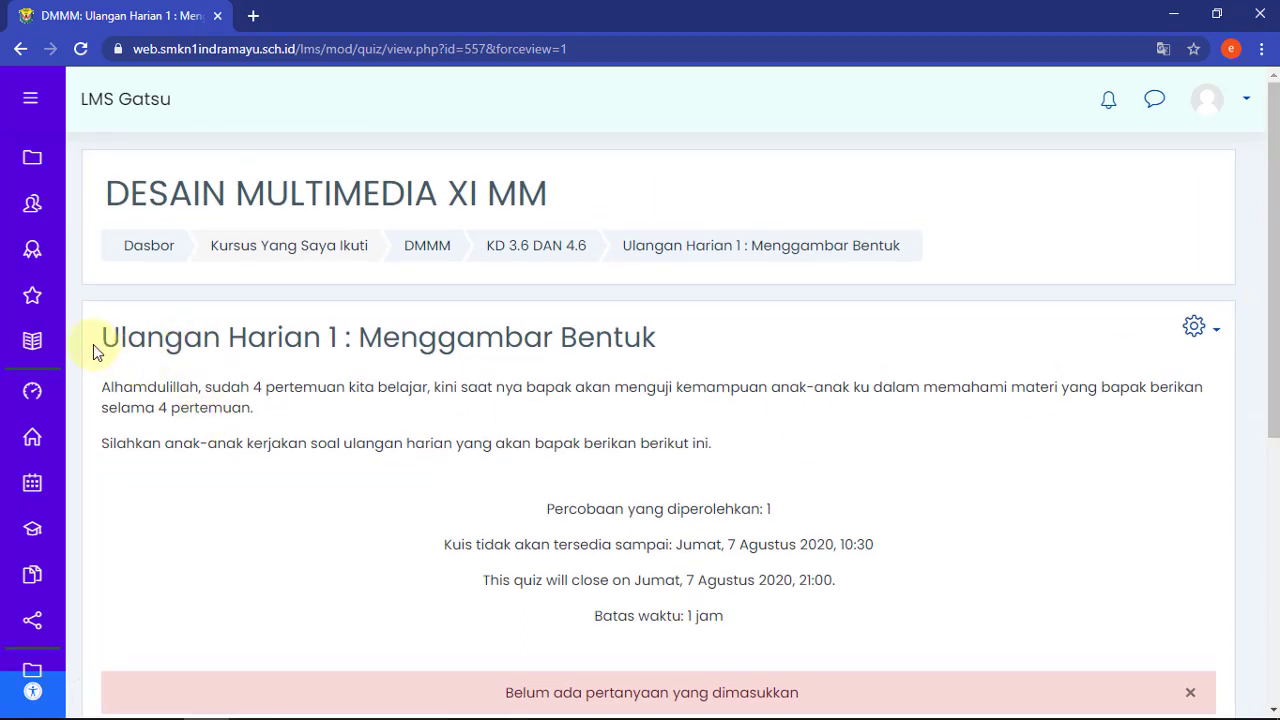
{"action": "left_click_drag", "start_coordinate": [95, 341], "coordinate": [738, 465]}
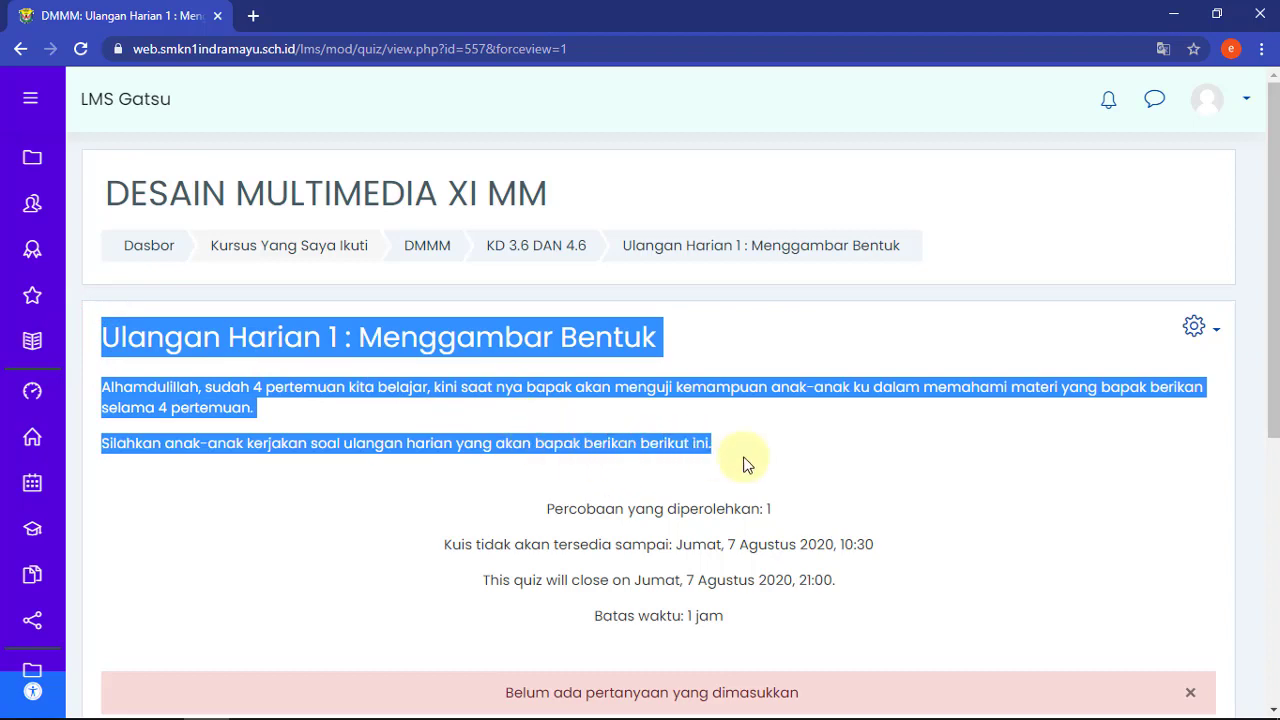
{"action": "left_click", "coordinate": [883, 443]}
{"action": "mouse_move", "coordinate": [1266, 300]}
{"action": "left_mouse_down"}
{"action": "mouse_move", "coordinate": [1274, 378]}
{"action": "mouse_move", "coordinate": [1260, 291]}
{"action": "mouse_move", "coordinate": [1266, 409]}
{"action": "mouse_move", "coordinate": [1266, 277]}
{"action": "left_mouse_up"}
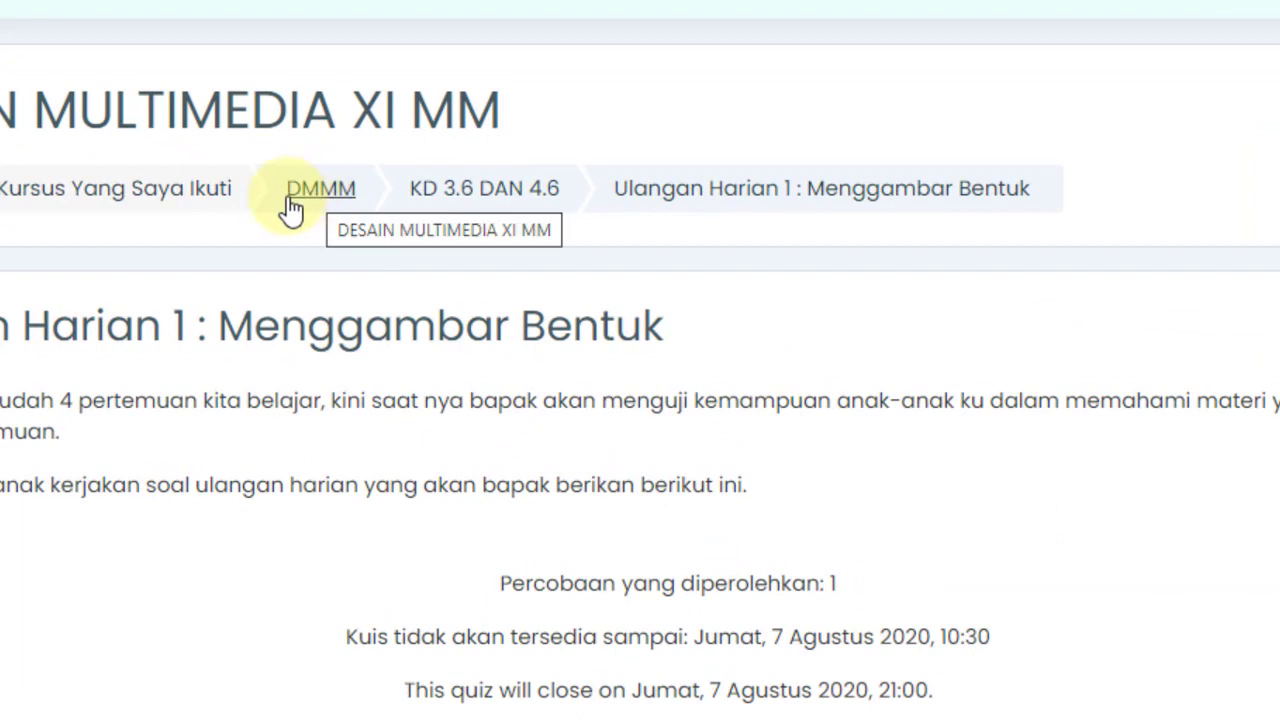
{"action": "left_click_drag", "start_coordinate": [266, 191], "coordinate": [423, 255]}
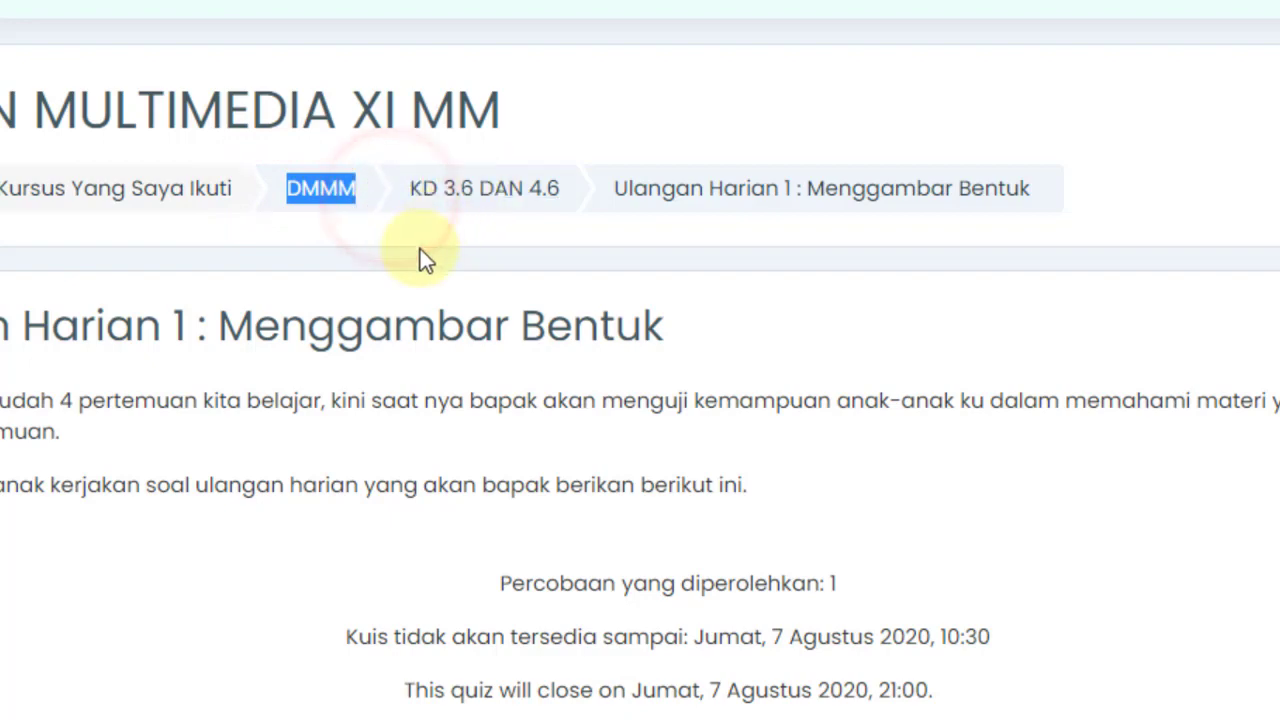
{"action": "left_click", "coordinate": [420, 240]}
{"action": "left_click", "coordinate": [393, 197]}
{"action": "mouse_move", "coordinate": [393, 197]}
{"action": "left_mouse_down"}
{"action": "mouse_move", "coordinate": [571, 194]}
{"action": "mouse_move", "coordinate": [631, 215]}
{"action": "mouse_move", "coordinate": [635, 199]}
{"action": "mouse_move", "coordinate": [1002, 158]}
{"action": "mouse_move", "coordinate": [1054, 190]}
{"action": "left_mouse_up"}
{"action": "left_click", "coordinate": [645, 243]}
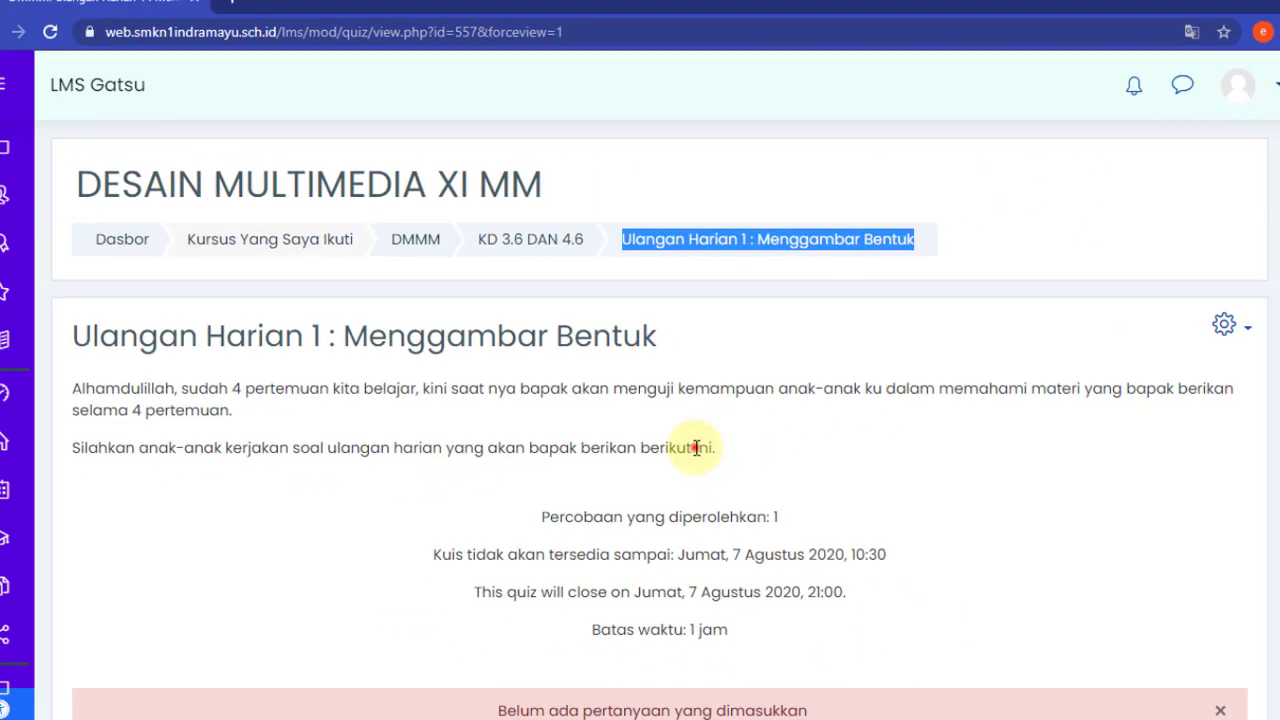
{"action": "left_click", "coordinate": [720, 484]}
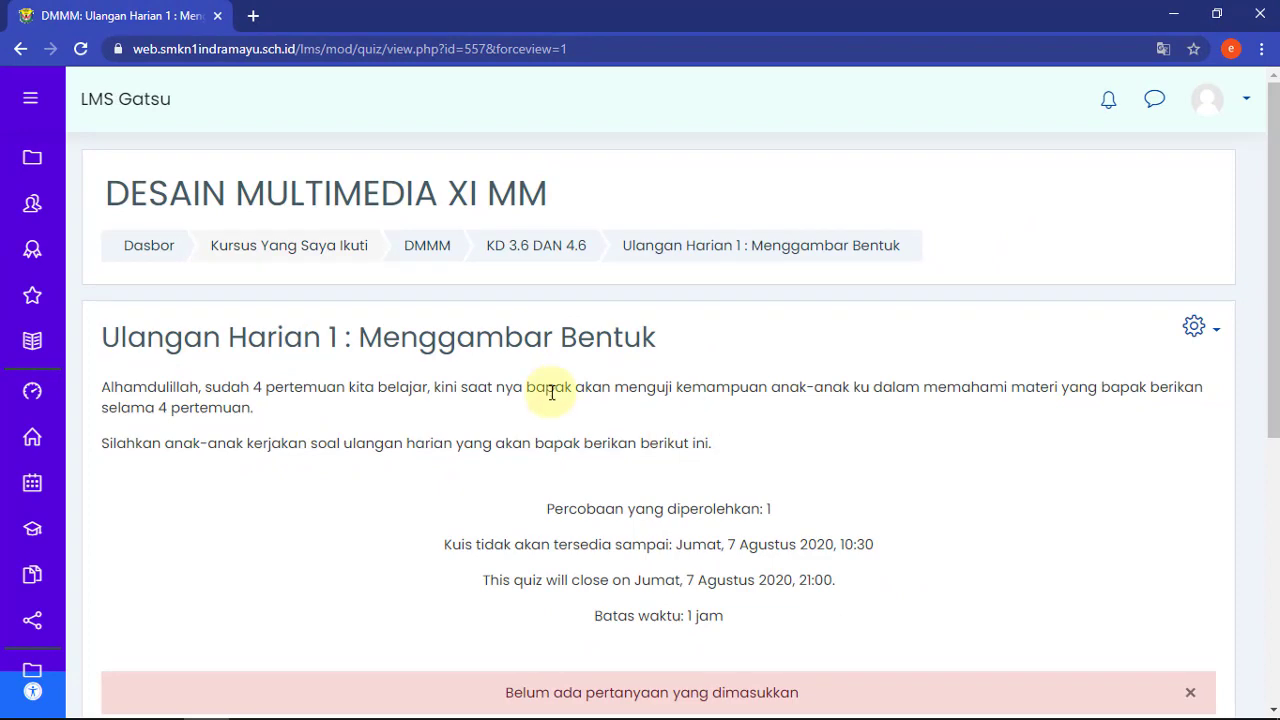
- Check the notice below the quiz's timing details and open the quiz's question editing page
{"action": "scroll", "coordinate": [1274, 357], "scroll_direction": "down", "scroll_amount": 1}
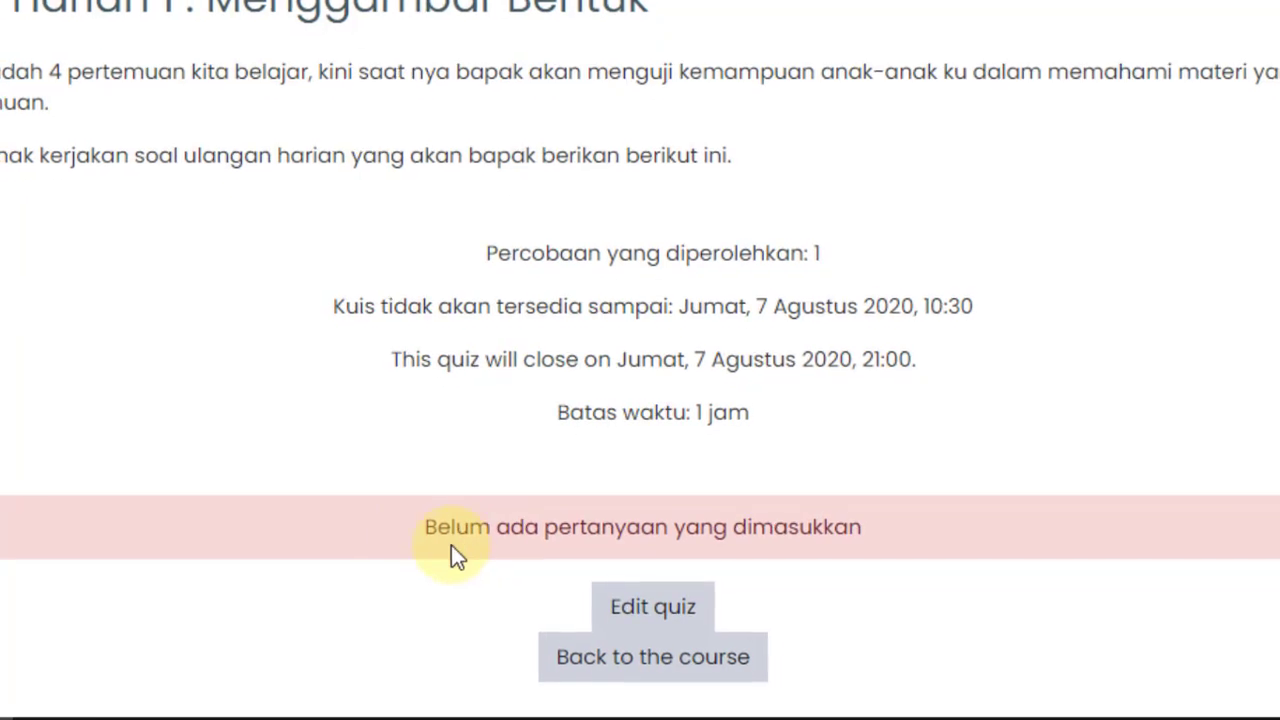
{"action": "left_click_drag", "start_coordinate": [417, 525], "coordinate": [890, 563]}
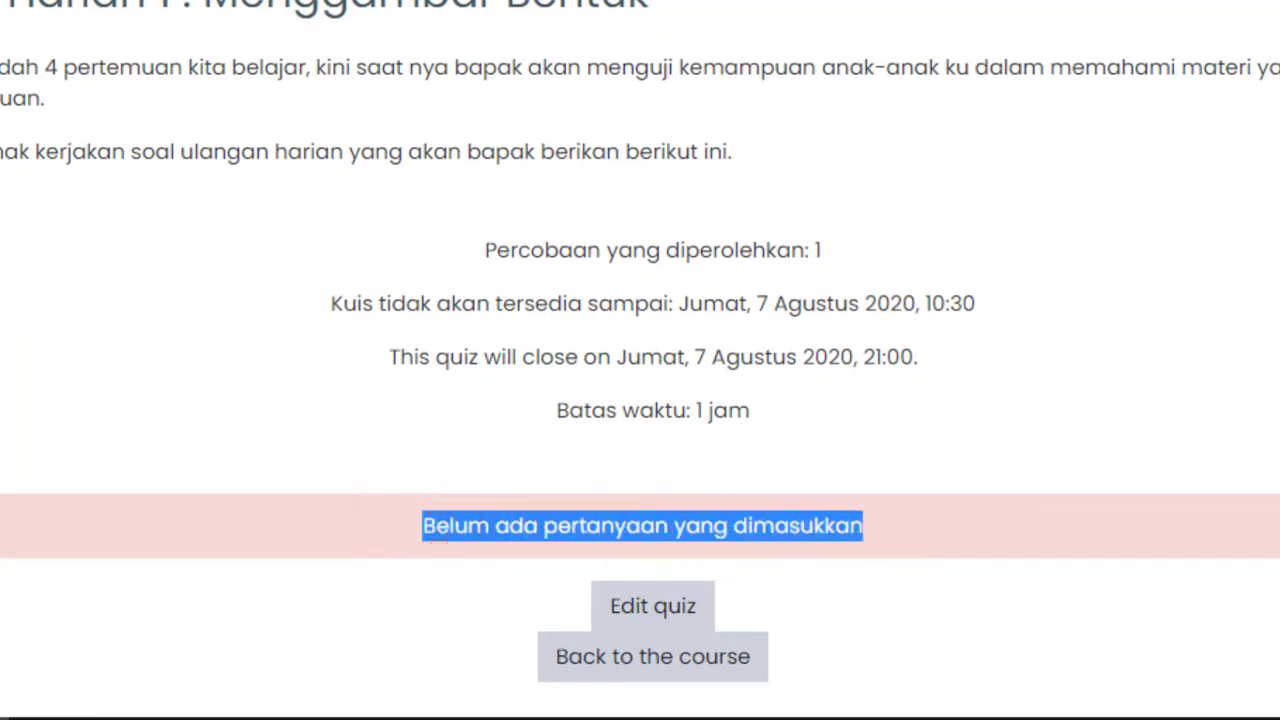
{"action": "scroll", "coordinate": [766, 450], "scroll_direction": "down", "scroll_amount": 1}
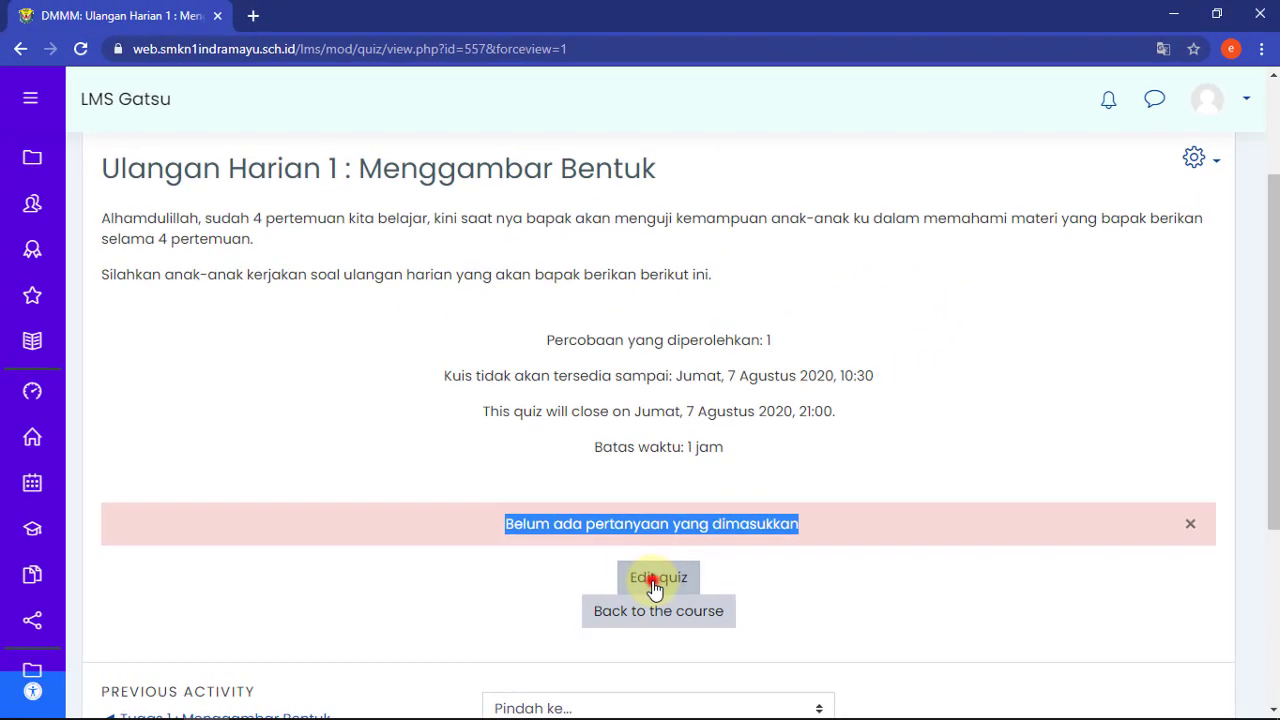
{"action": "left_click", "coordinate": [654, 514]}
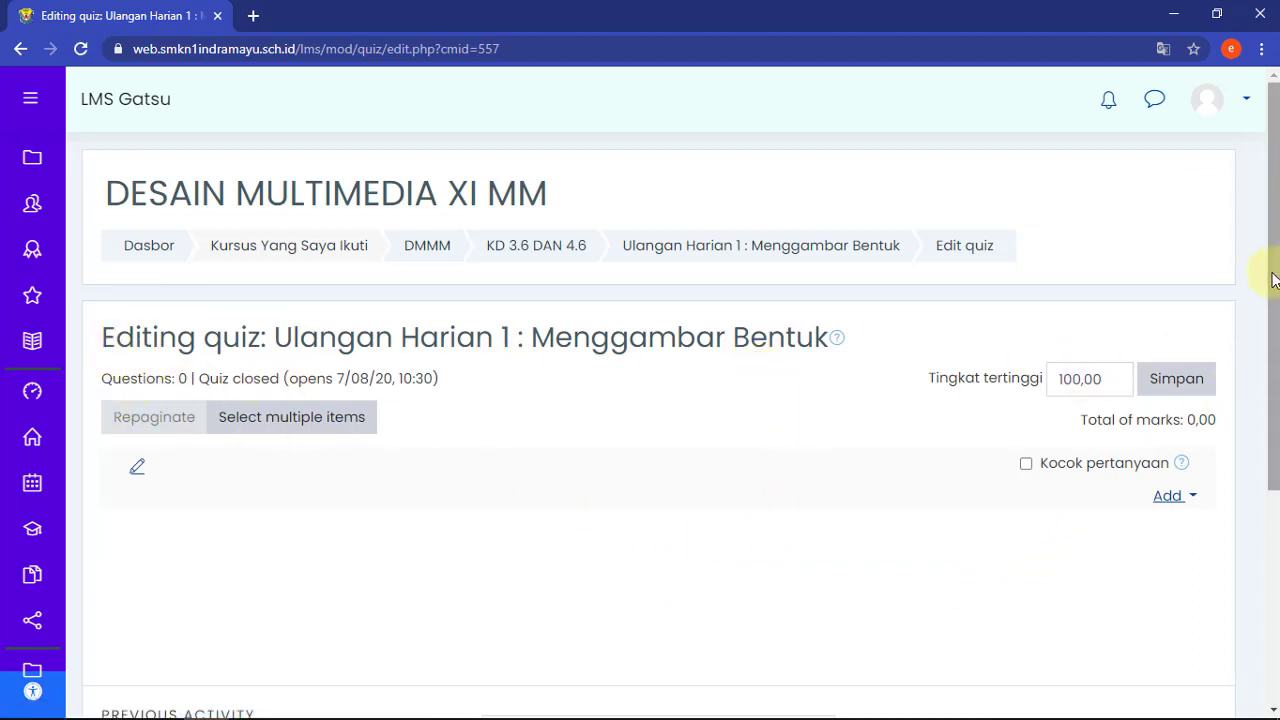
- Examine the quiz editing page, including its heading with the quiz name and the empty question area
{"action": "left_click_drag", "start_coordinate": [1272, 290], "coordinate": [1278, 316]}
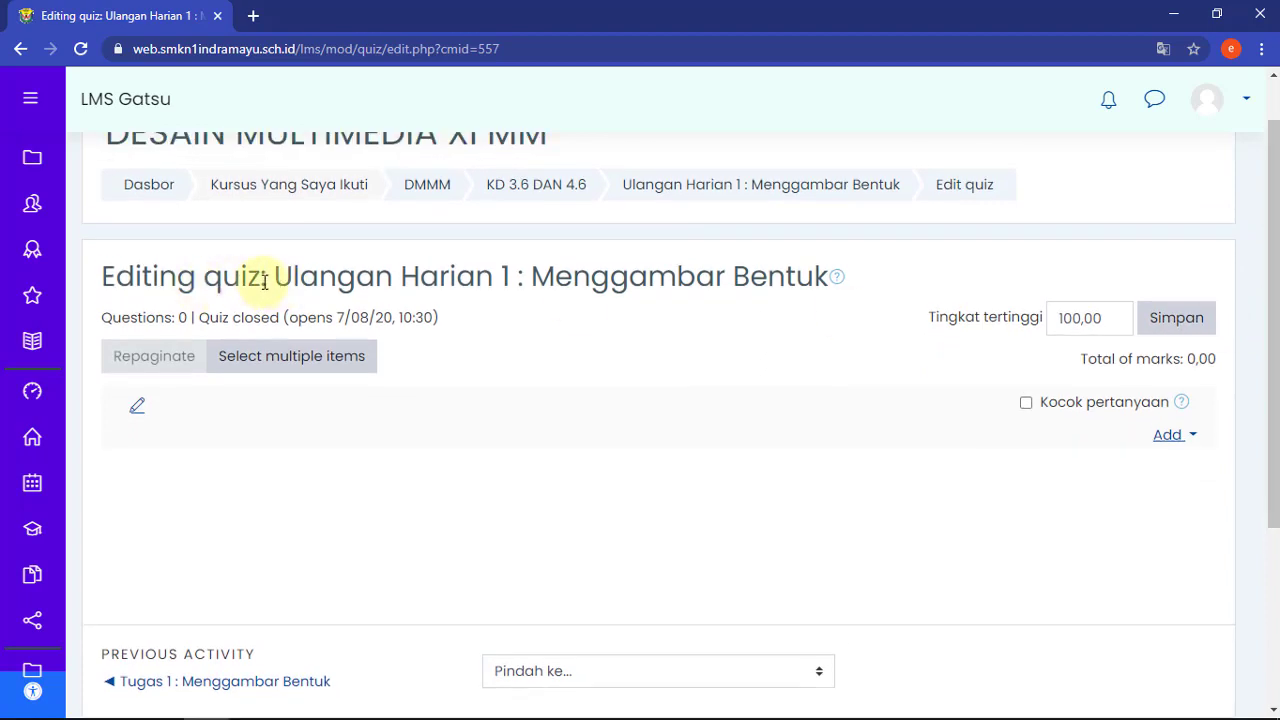
{"action": "double_click", "coordinate": [203, 283]}
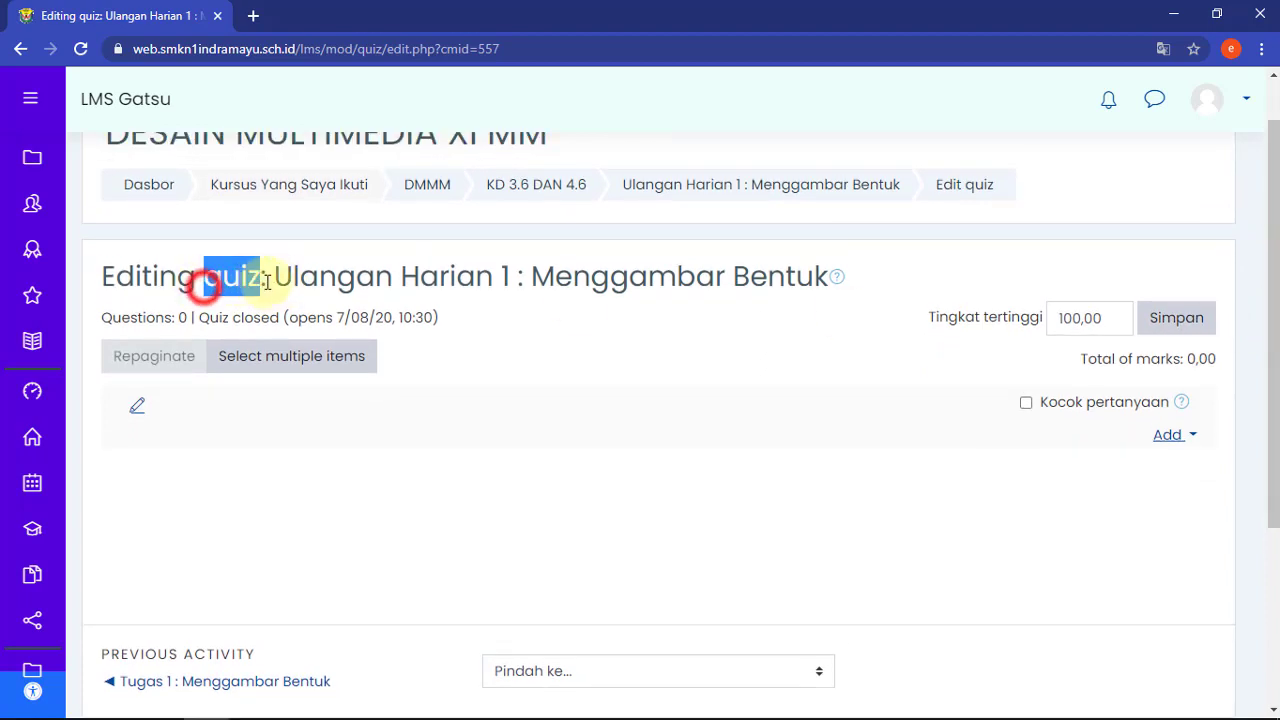
{"action": "left_click", "coordinate": [276, 277]}
{"action": "left_click_drag", "start_coordinate": [276, 277], "coordinate": [555, 283]}
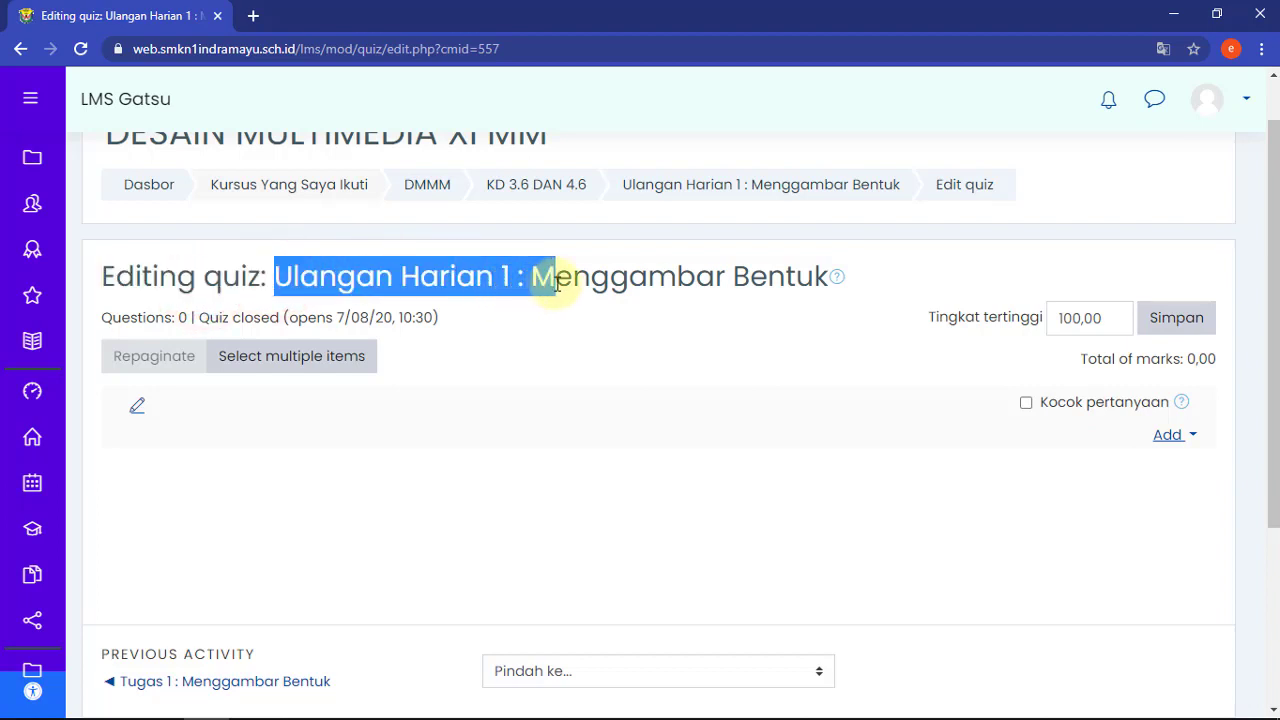
{"action": "left_click", "coordinate": [615, 512]}
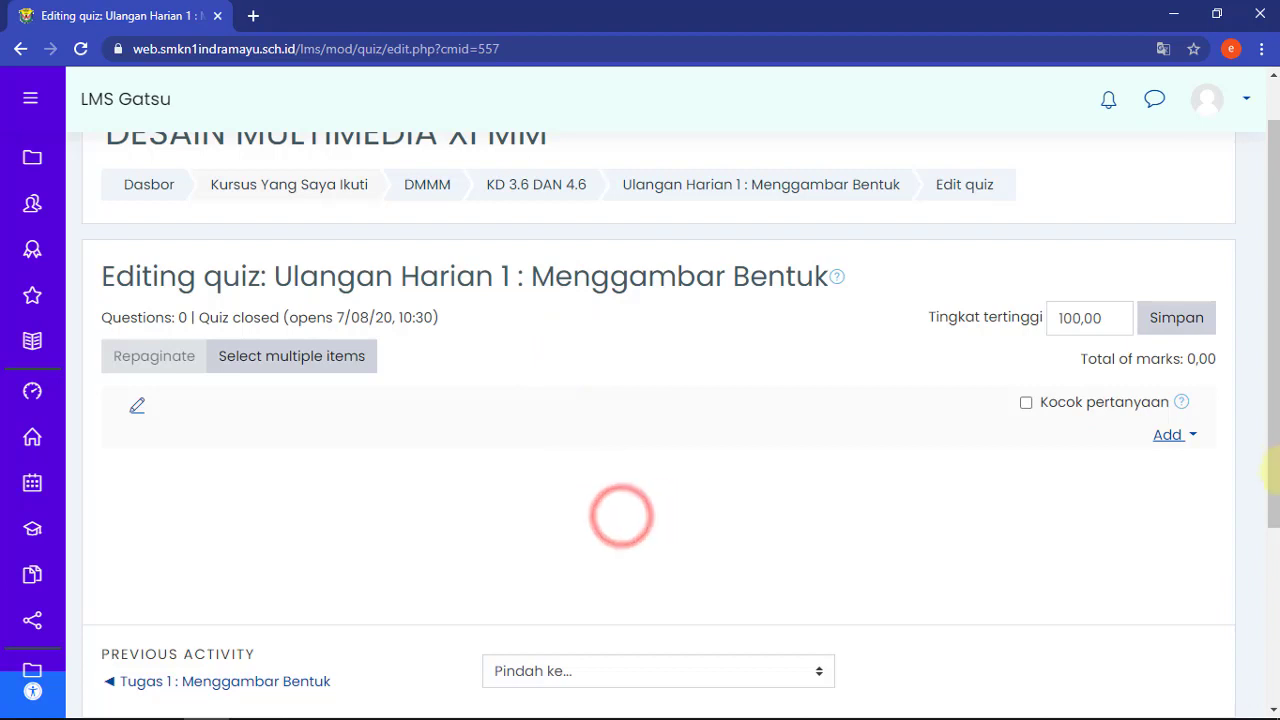
{"action": "left_click_drag", "start_coordinate": [1272, 411], "coordinate": [1273, 367]}
{"action": "left_click", "coordinate": [803, 588]}
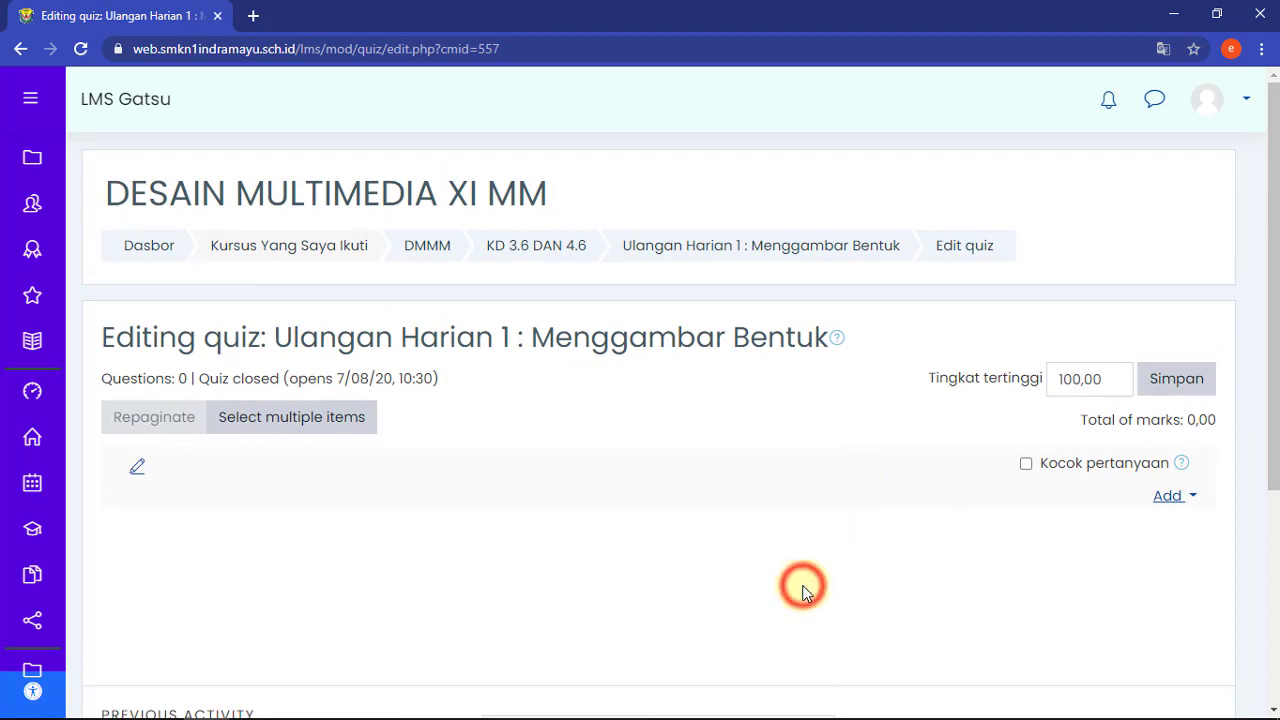